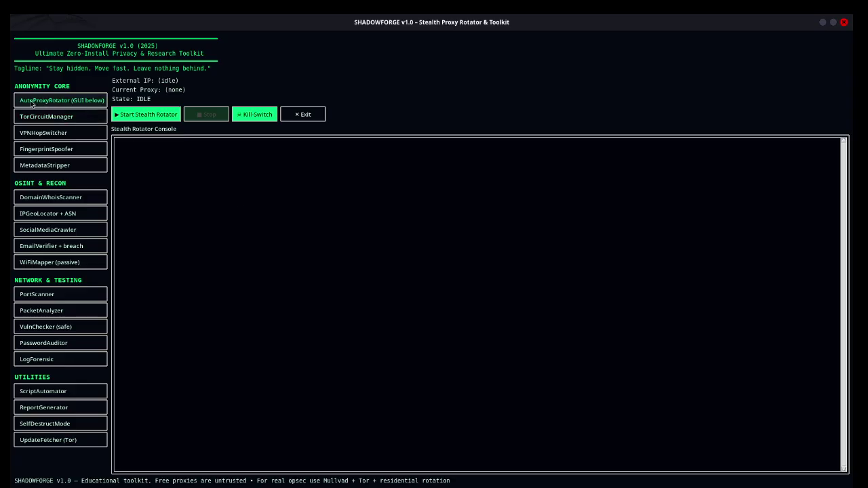
# Step: Try the AutoProxyRotator module, then open and close the TorCircuitManager
pyautogui.click(59, 103)
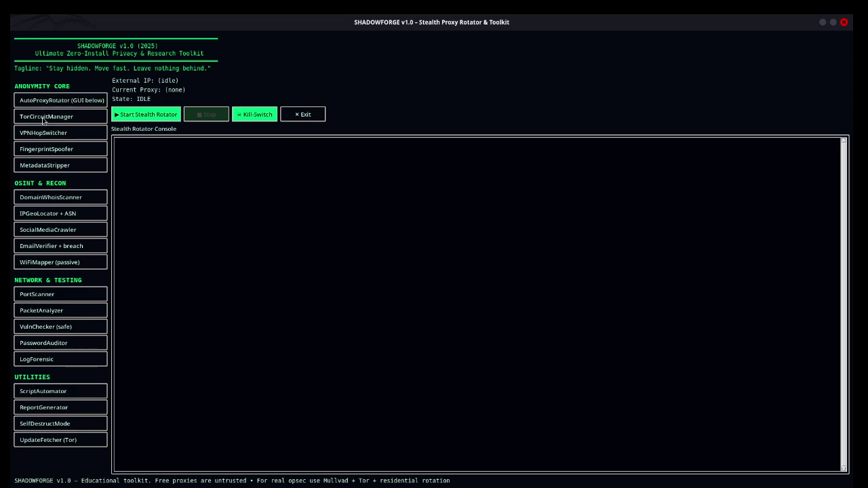
pyautogui.click(42, 118)
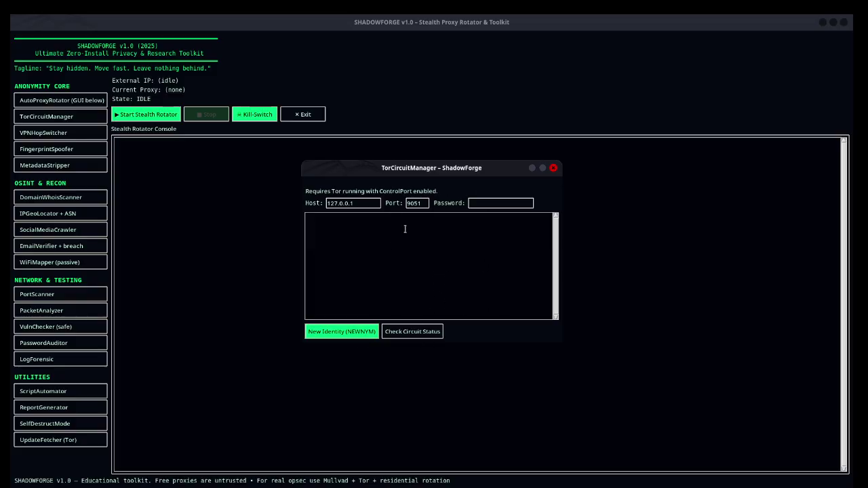
pyautogui.click(553, 167)
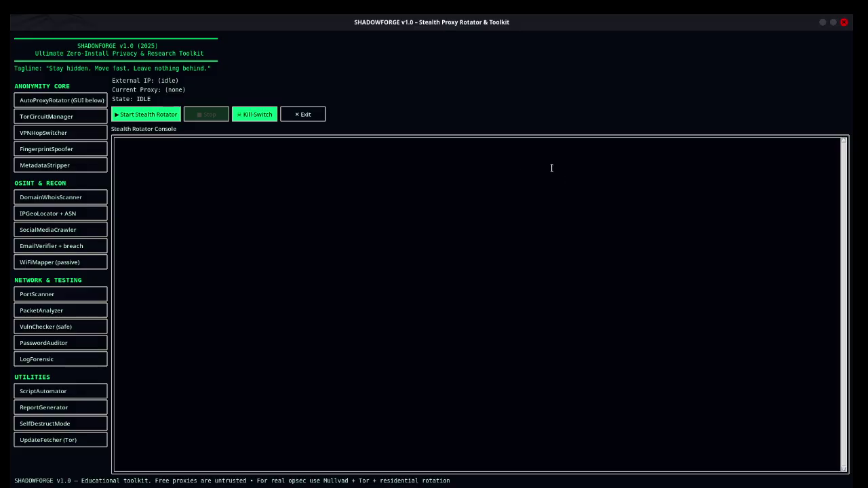
# Step: Open VPNHopSwitcher, cancel adding a new VPN profile, close it, then view and close the FingerprintSpoofer notice
pyautogui.click(47, 135)
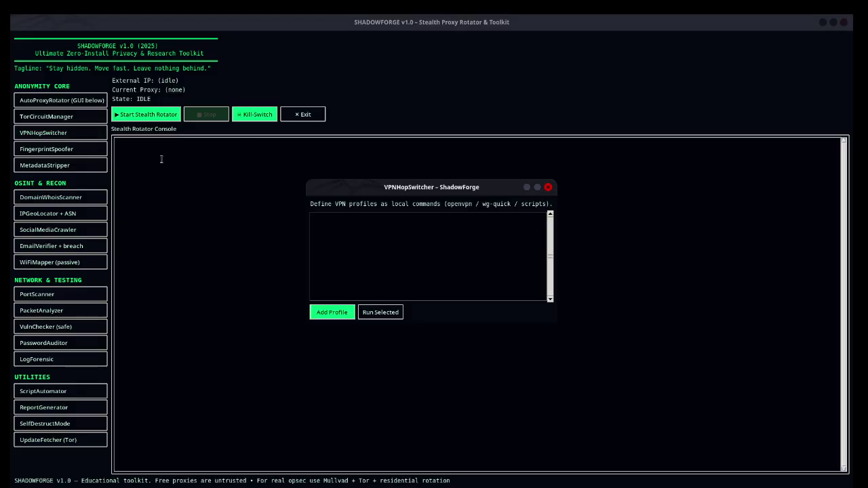
pyautogui.click(337, 313)
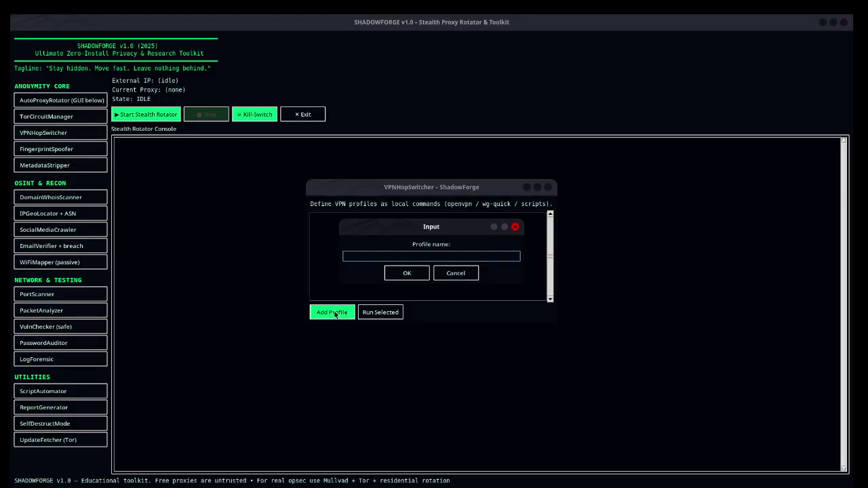
pyautogui.click(514, 227)
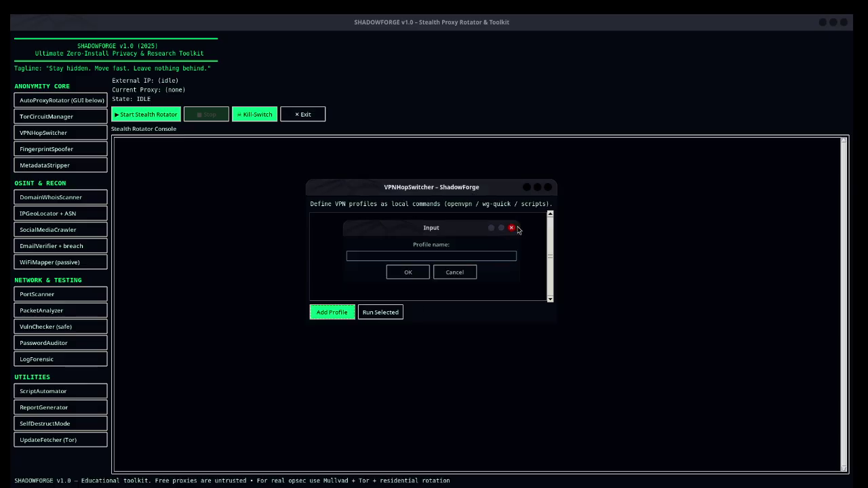
pyautogui.click(548, 188)
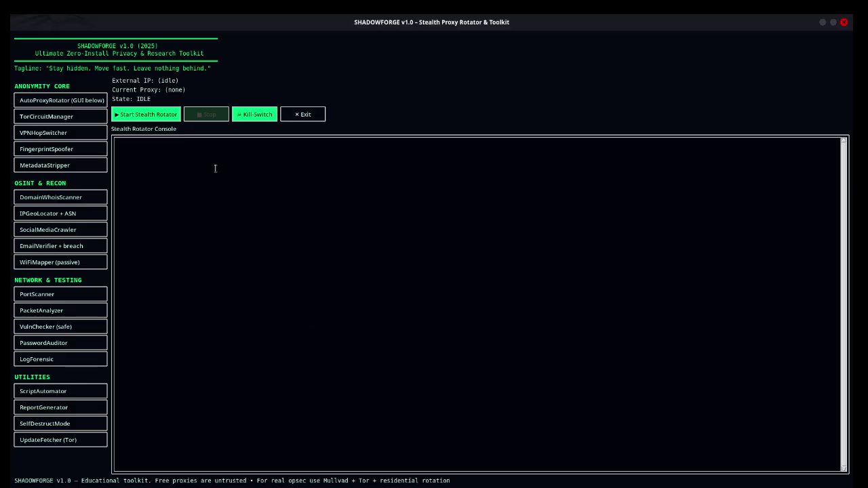
pyautogui.click(46, 150)
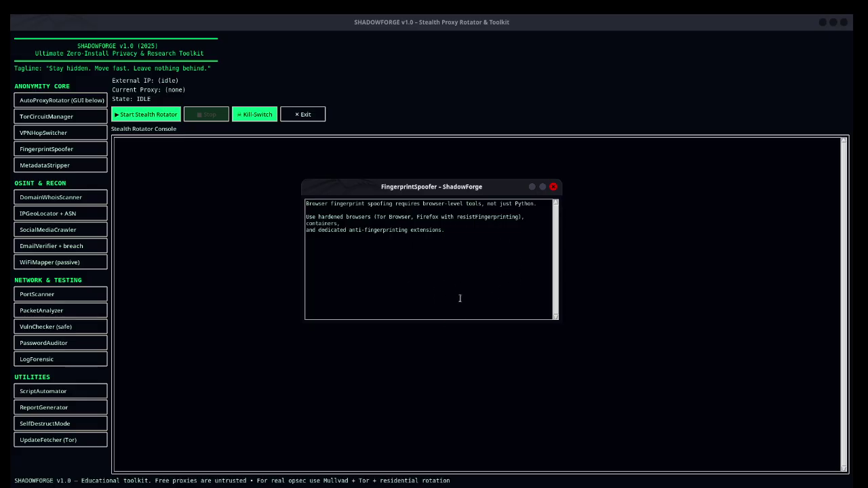
pyautogui.click(553, 186)
# Step: Open MetadataStripper and cancel its file chooser without picking a file
pyautogui.click(41, 168)
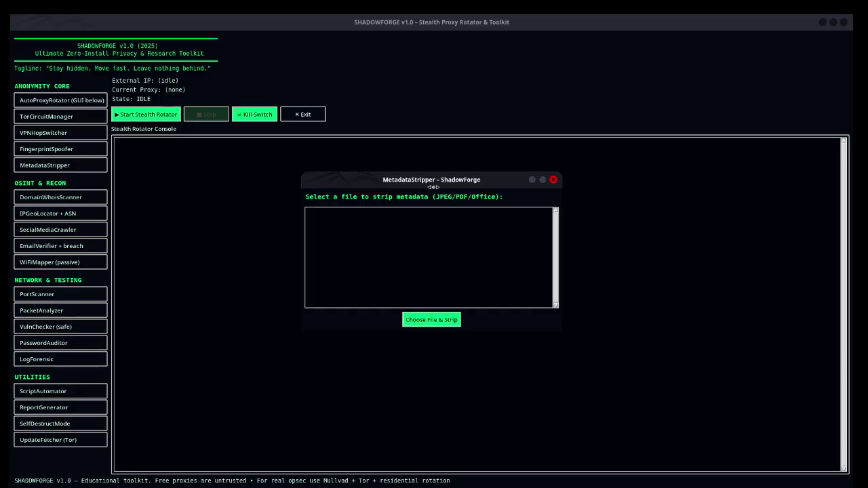
pyautogui.click(432, 323)
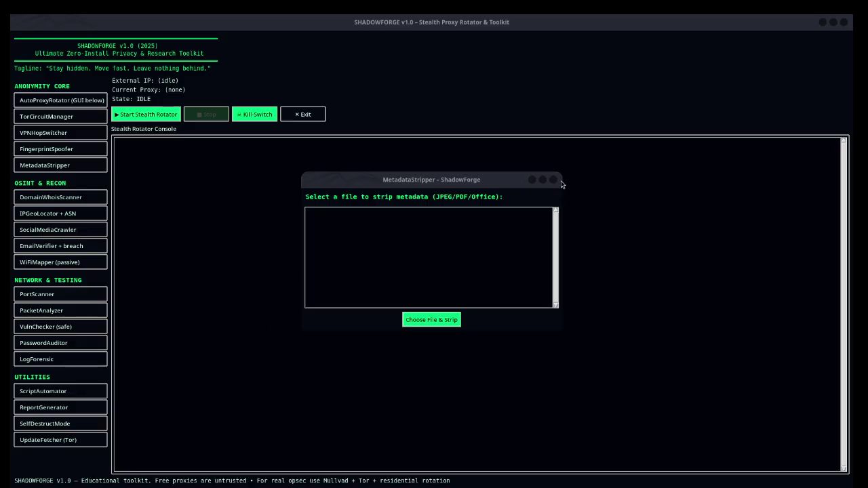
pyautogui.moveTo(412, 212); pyautogui.dragTo(249, 183)
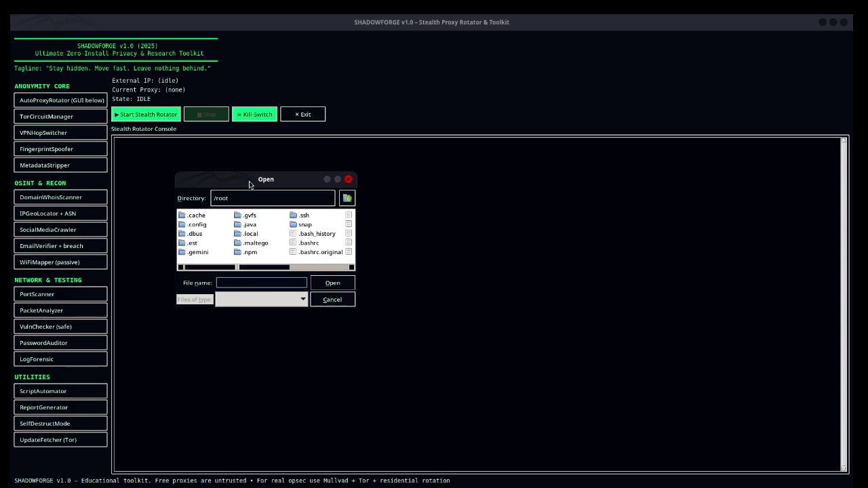
pyautogui.click(348, 179)
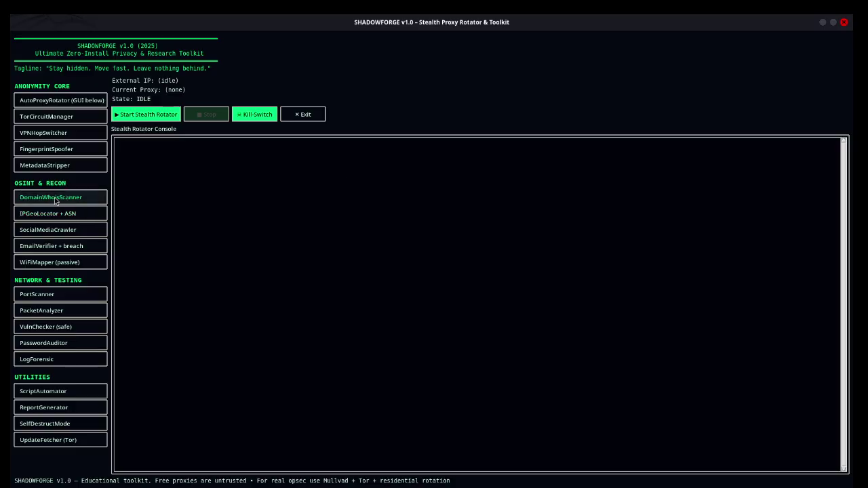
# Step: Open and close the DomainWhoisScanner and IPGeoLocator + ASN modules
pyautogui.click(58, 197)
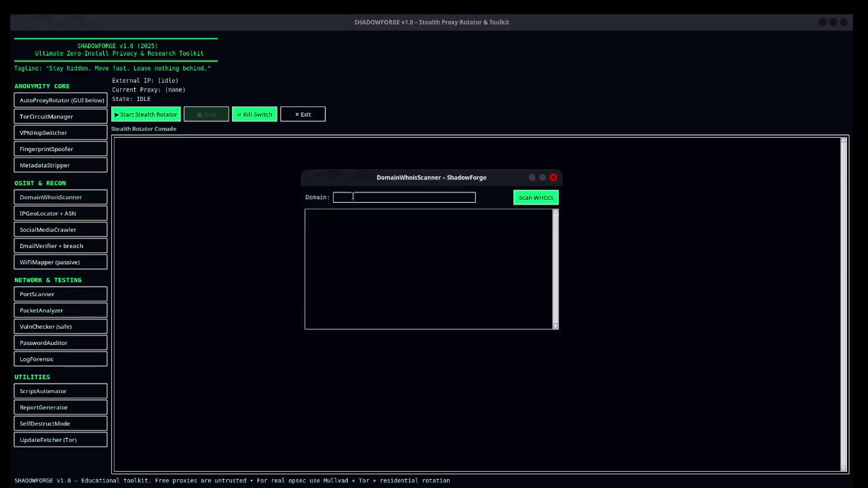
pyautogui.click(553, 177)
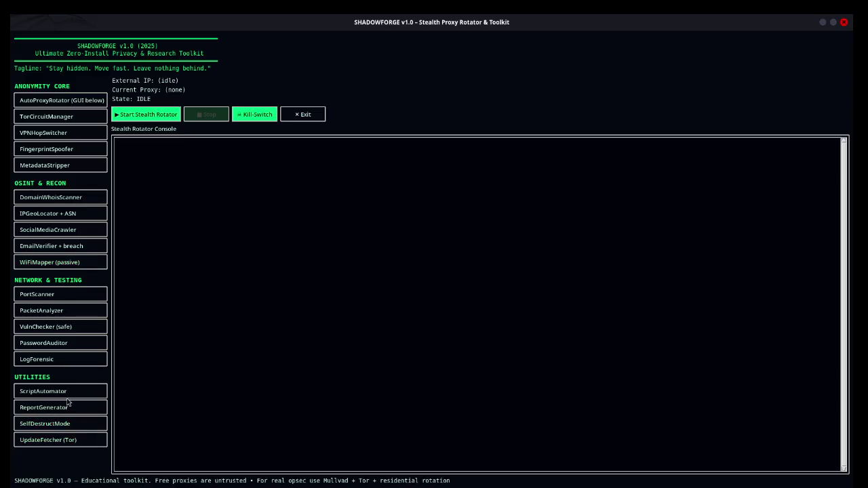
pyautogui.click(42, 218)
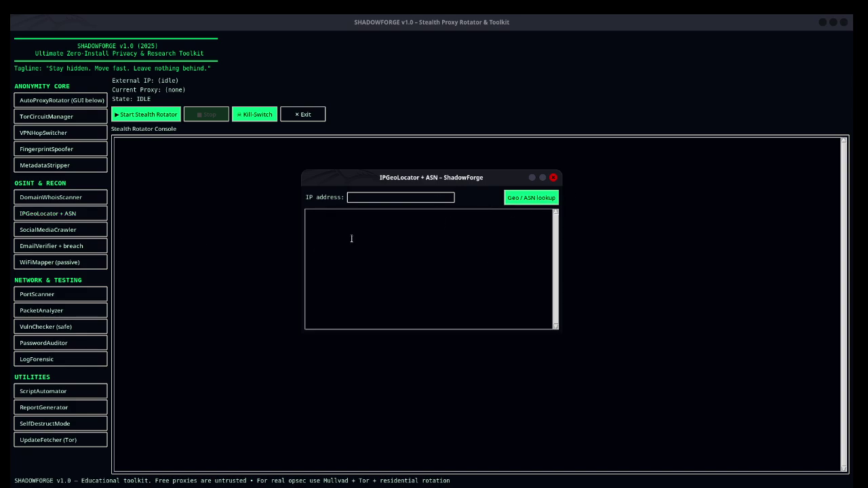
pyautogui.click(554, 177)
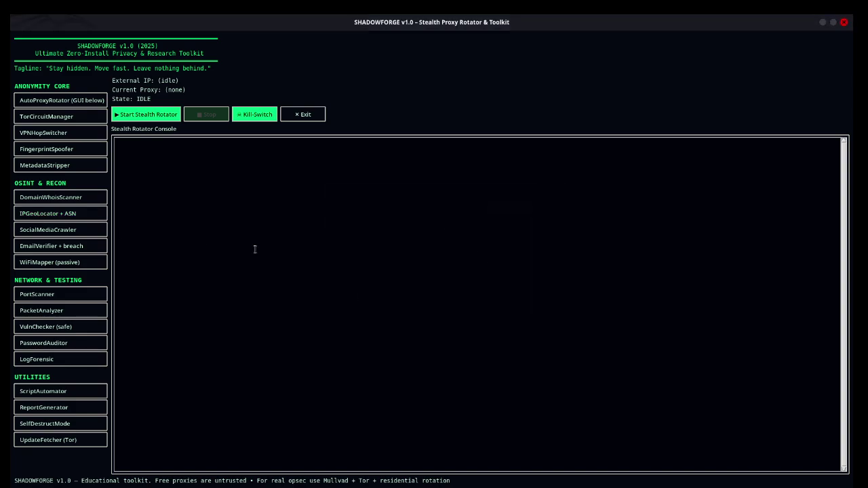
# Step: Open SocialMediaCrawler, select its demo notice text, then close it
pyautogui.click(44, 230)
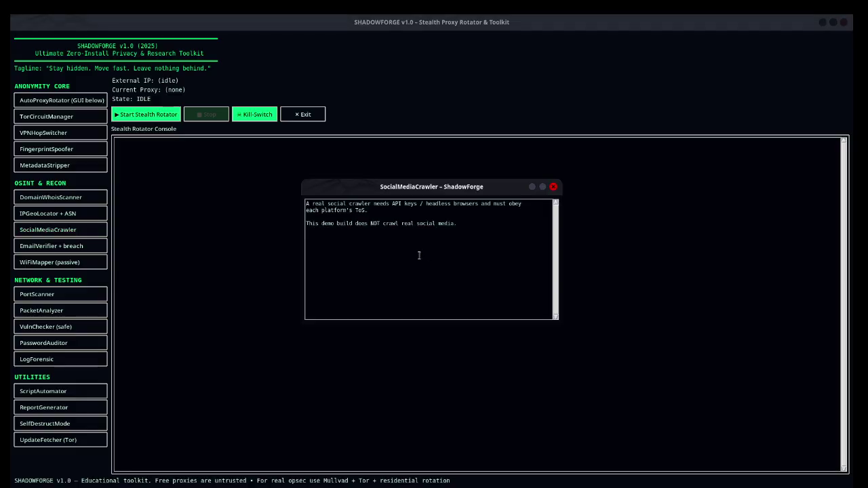
pyautogui.moveTo(296, 226); pyautogui.dragTo(283, 204)
pyautogui.click(351, 242)
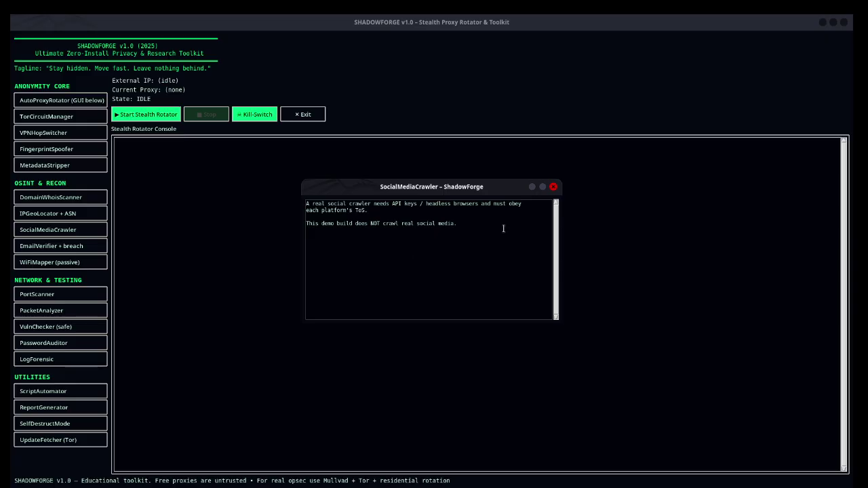
pyautogui.moveTo(478, 230); pyautogui.dragTo(295, 201)
pyautogui.click(404, 231)
pyautogui.click(552, 187)
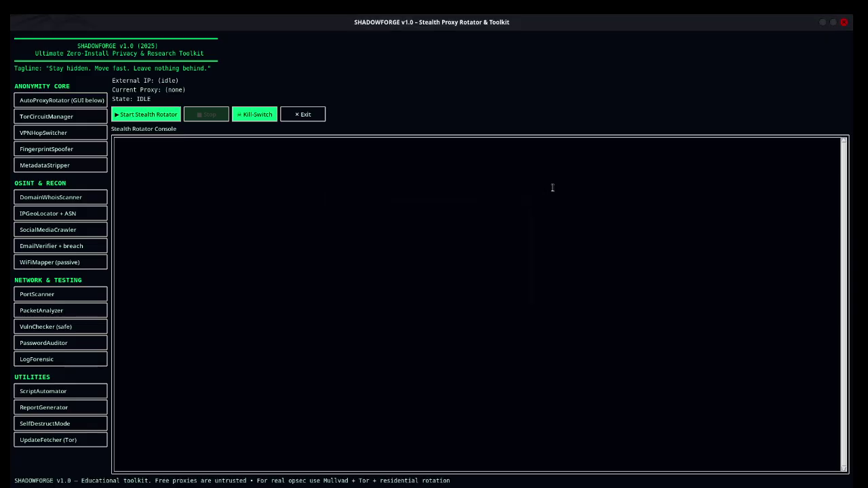
# Step: Open and close EmailVerifier, then bring up the WiFiMapper (passive) module
pyautogui.click(42, 251)
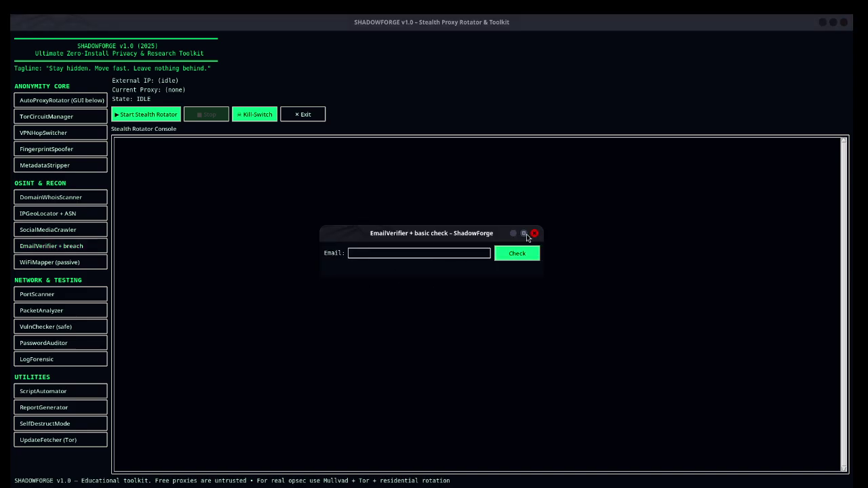
pyautogui.click(534, 234)
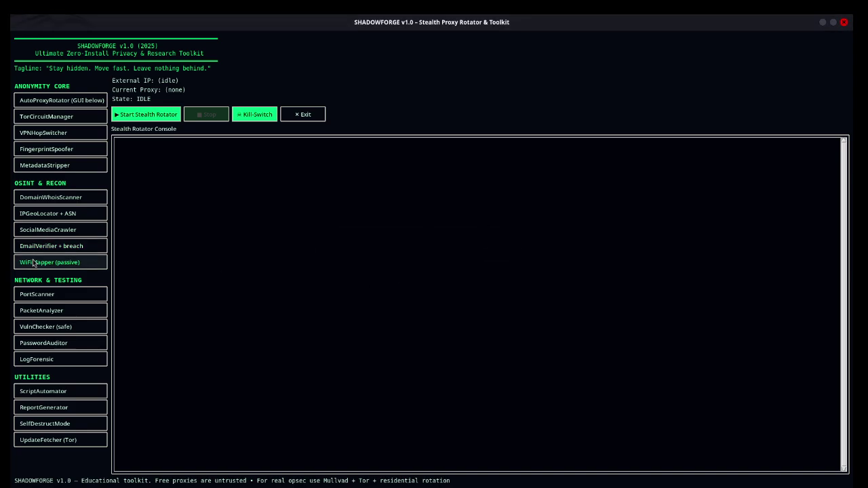
pyautogui.click(41, 264)
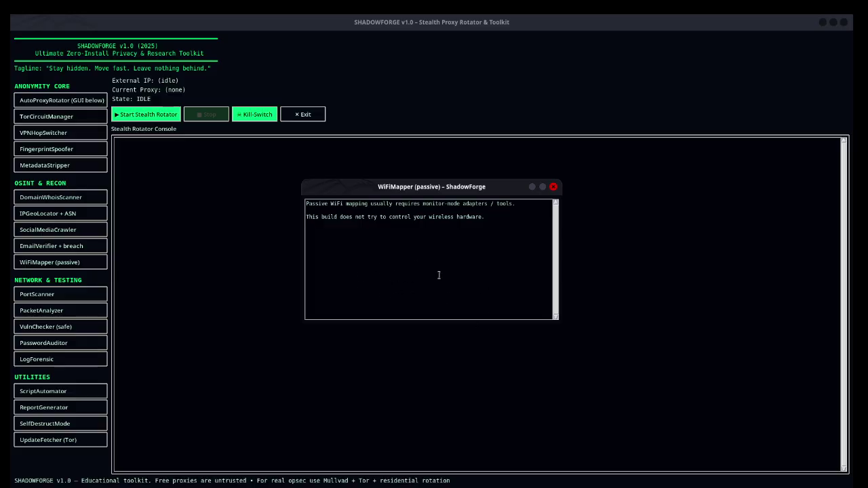
# Step: Close WiFiMapper and try PortScanner with its default 1-1024 port range, then close it
pyautogui.click(553, 186)
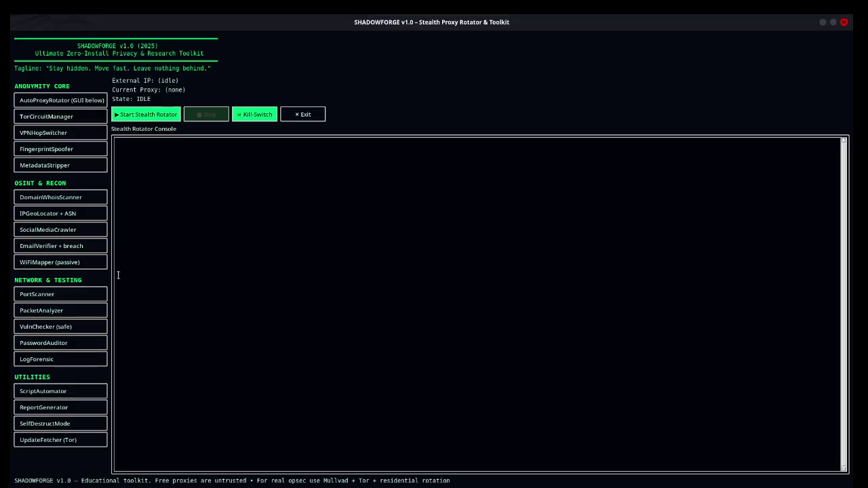
pyautogui.click(57, 297)
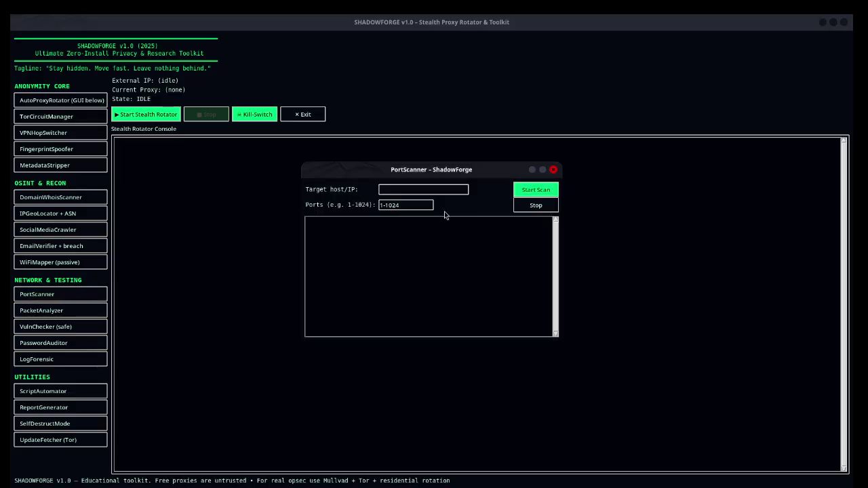
pyautogui.tripleClick(419, 208)
pyautogui.click(418, 262)
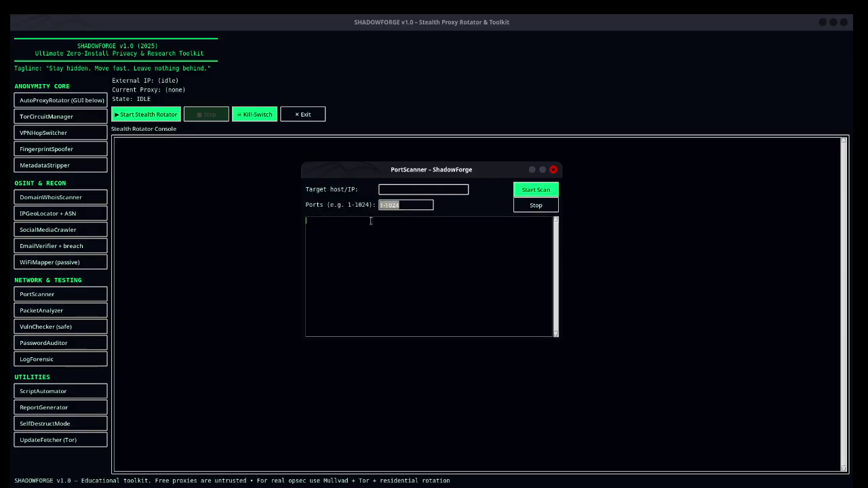
pyautogui.click(555, 170)
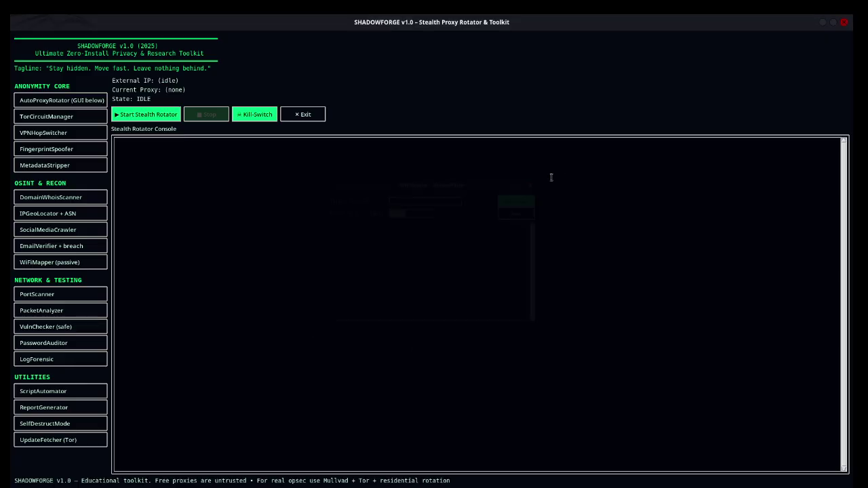
# Step: Open PacketAnalyzer, highlight its explanation message, then close it
pyautogui.click(61, 312)
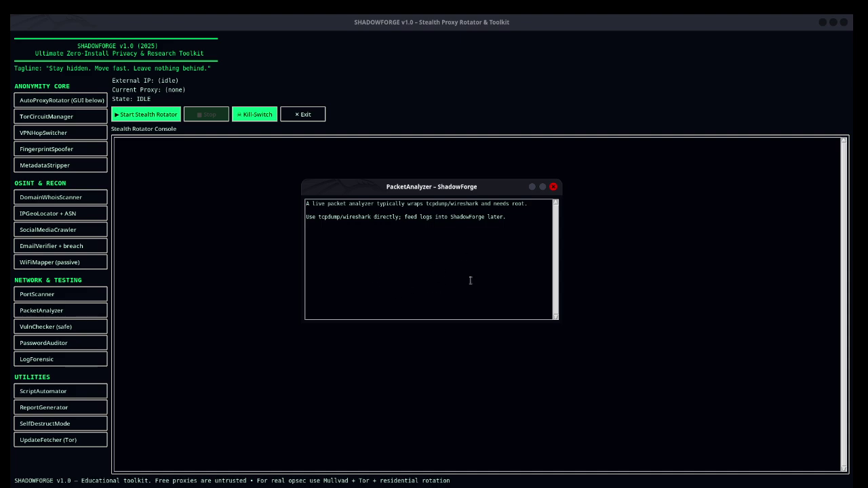
pyautogui.moveTo(328, 234); pyautogui.dragTo(328, 213)
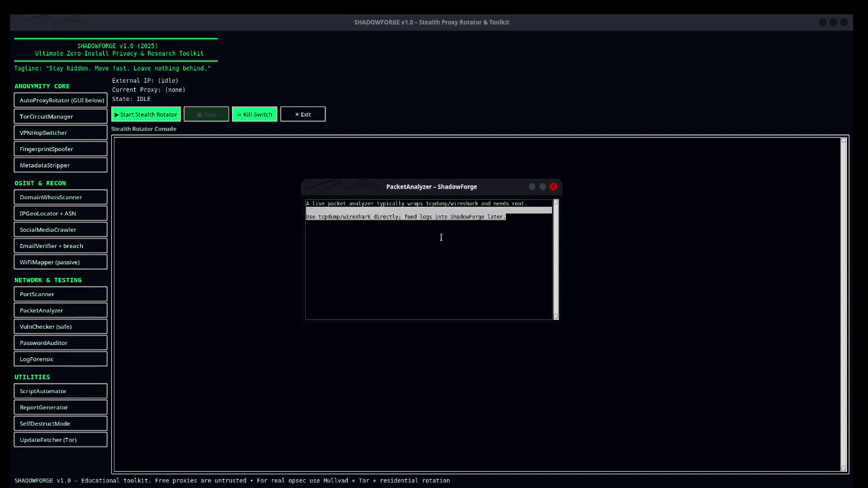
pyautogui.moveTo(525, 228); pyautogui.dragTo(295, 206)
pyautogui.click(418, 269)
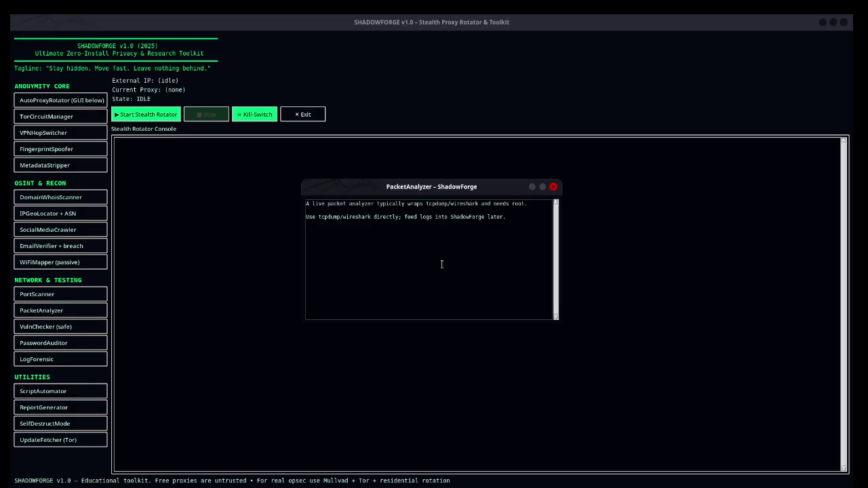
pyautogui.click(554, 188)
# Step: Open VulnChecker (safe), highlight its message, then close it
pyautogui.click(55, 331)
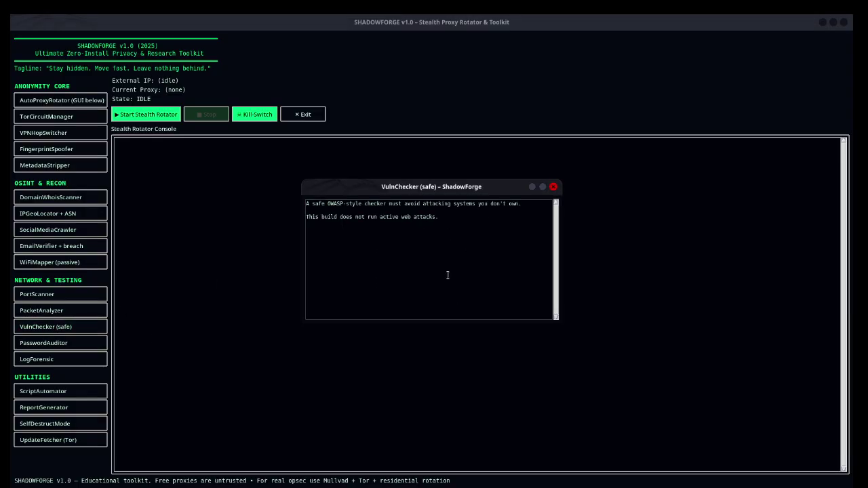
pyautogui.moveTo(326, 229); pyautogui.dragTo(299, 202)
pyautogui.click(465, 287)
pyautogui.click(553, 187)
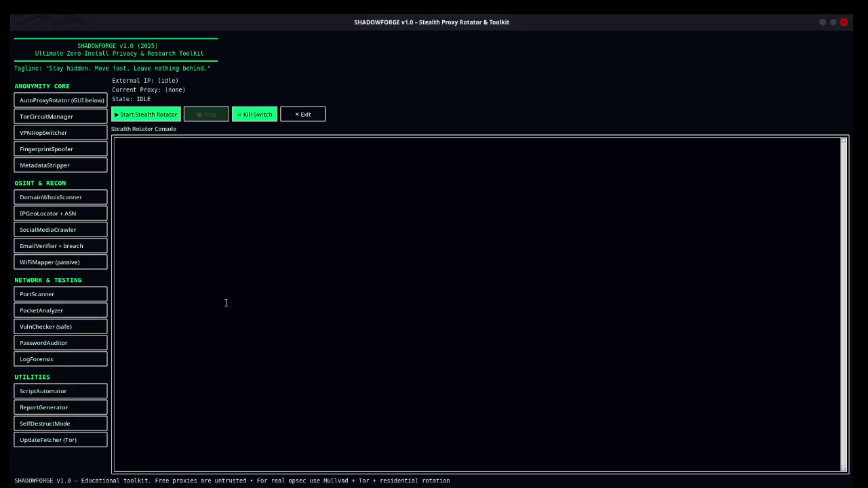
# Step: Audit a 4-character password in PasswordAuditor, rated WEAK with score 1 / 6
pyautogui.click(42, 343)
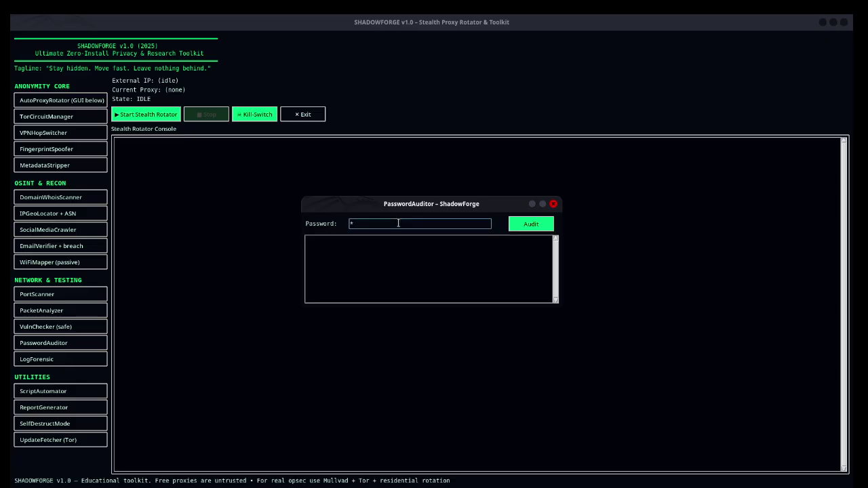
pyautogui.click(515, 226)
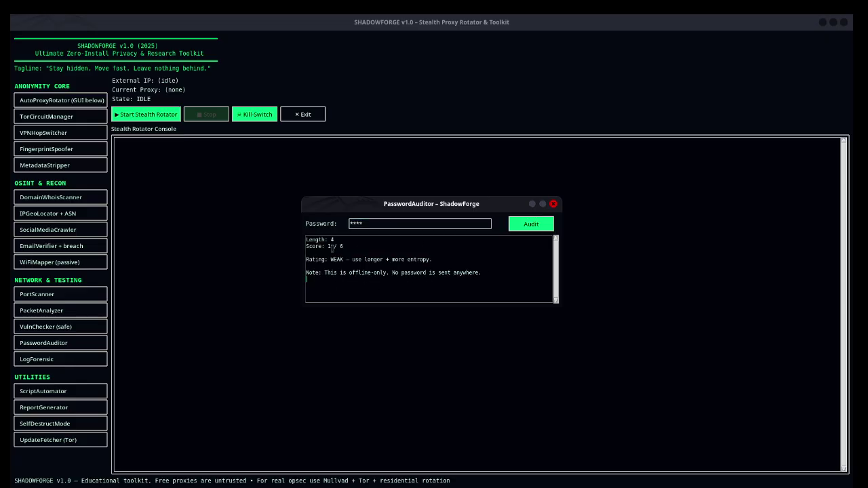
pyautogui.click(322, 266)
pyautogui.moveTo(390, 262); pyautogui.dragTo(432, 262)
pyautogui.moveTo(470, 299); pyautogui.dragTo(299, 267)
pyautogui.click(342, 283)
pyautogui.click(442, 253)
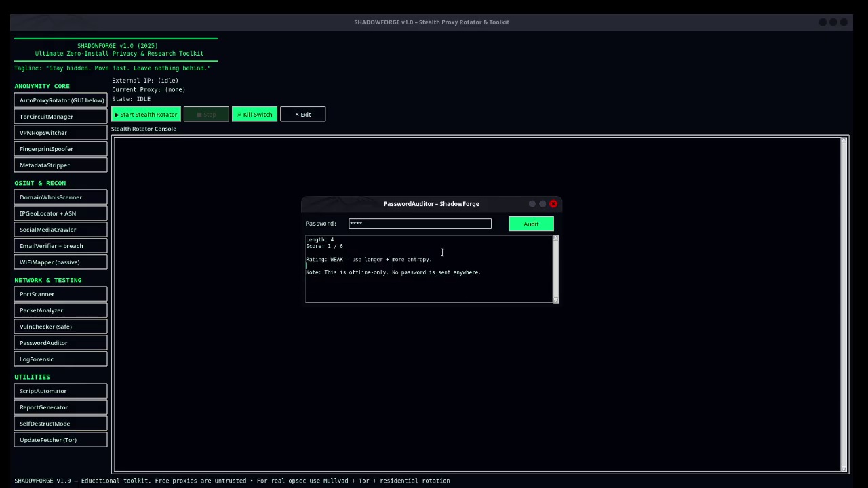
# Step: Replace it with a 16-character password, audit it as STRONG 6 / 6, and close the auditor
pyautogui.doubleClick(351, 221)
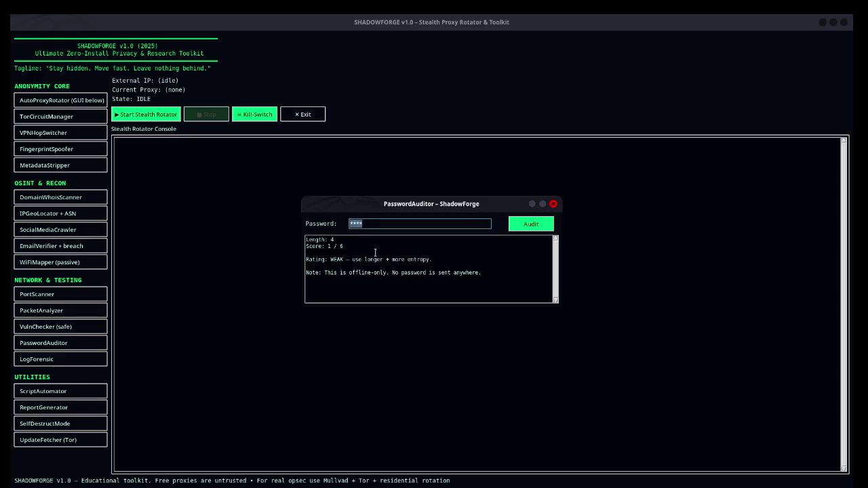
pyautogui.write('********')
pyautogui.click(529, 225)
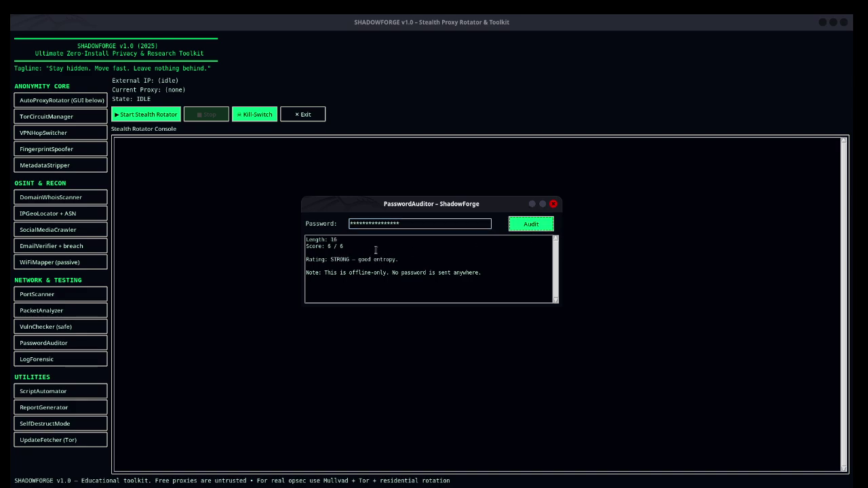
pyautogui.moveTo(359, 243); pyautogui.dragTo(325, 260)
pyautogui.click(399, 258)
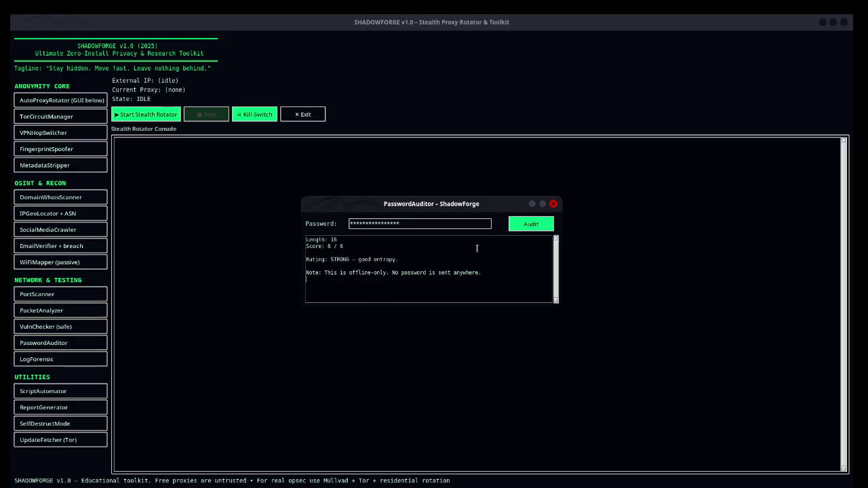
pyautogui.click(554, 203)
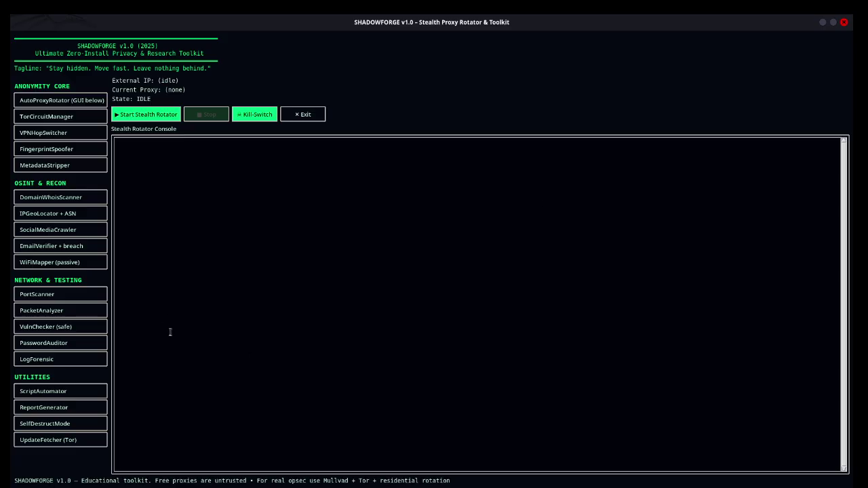
pyautogui.click(86, 357)
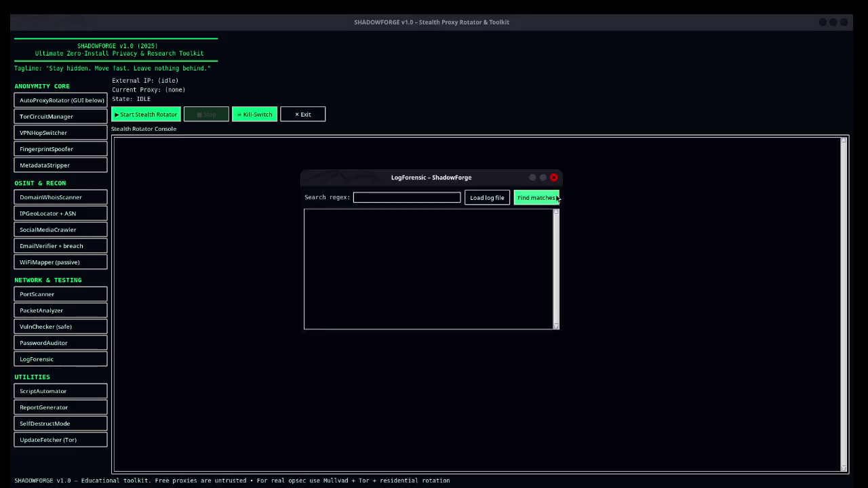
pyautogui.click(554, 177)
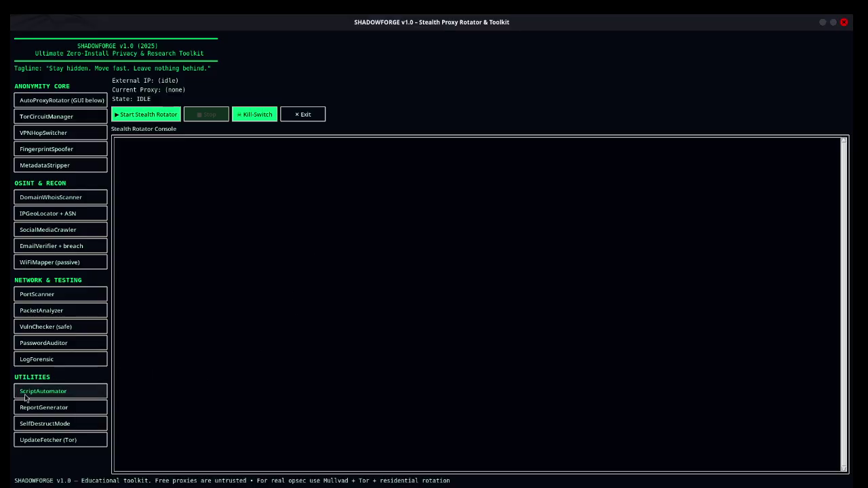
pyautogui.click(56, 396)
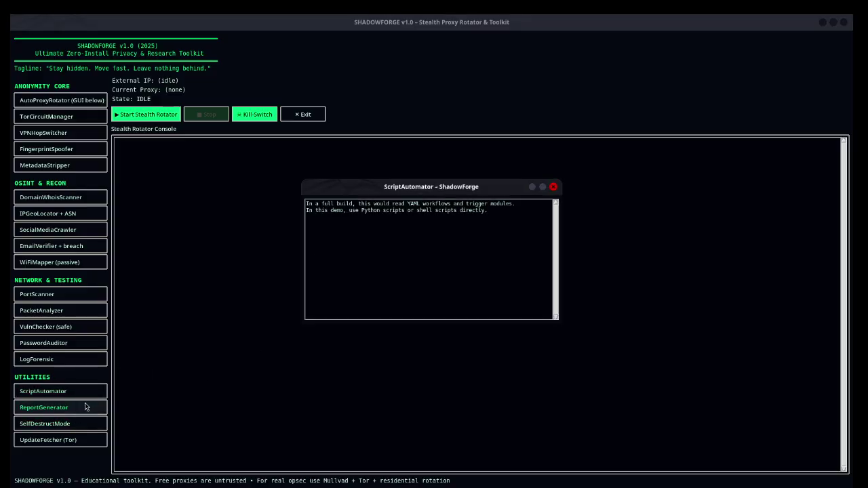
pyautogui.moveTo(385, 231); pyautogui.dragTo(300, 208)
pyautogui.click(448, 263)
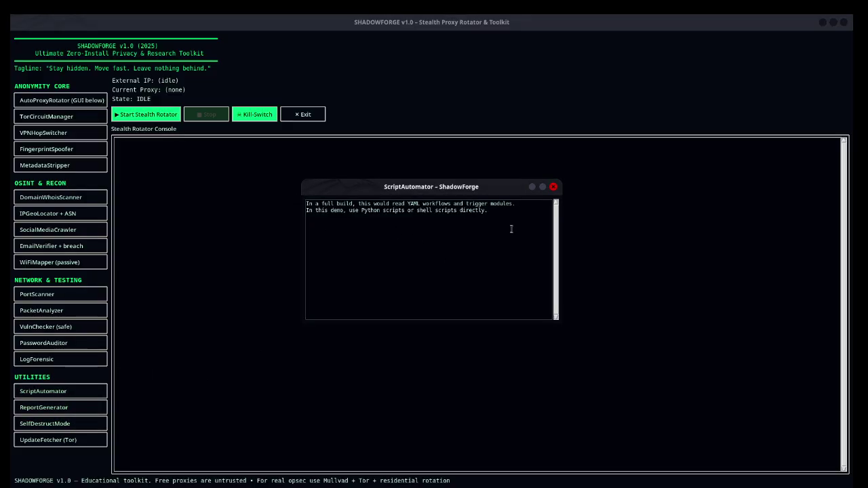
pyautogui.click(554, 187)
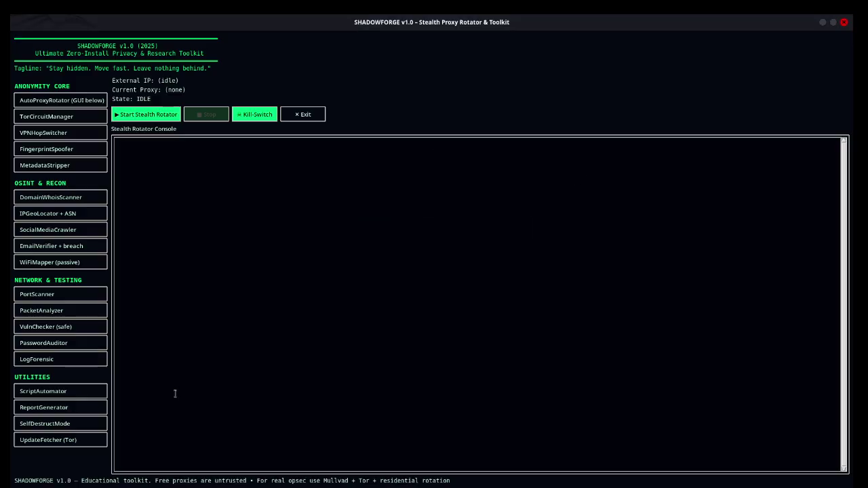
pyautogui.click(55, 427)
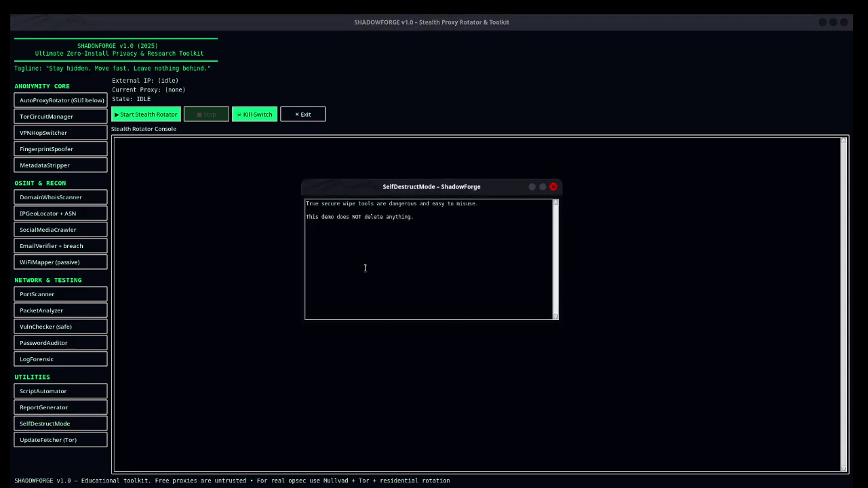
pyautogui.click(554, 187)
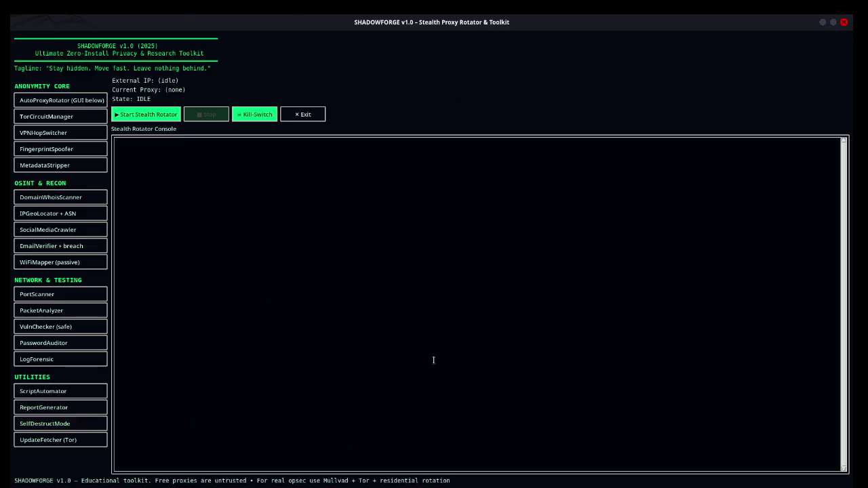
# Step: Review the UpdateFetcher (Tor) notice, then start the Stealth Rotator, which finds 390 proxy candidates
pyautogui.click(47, 442)
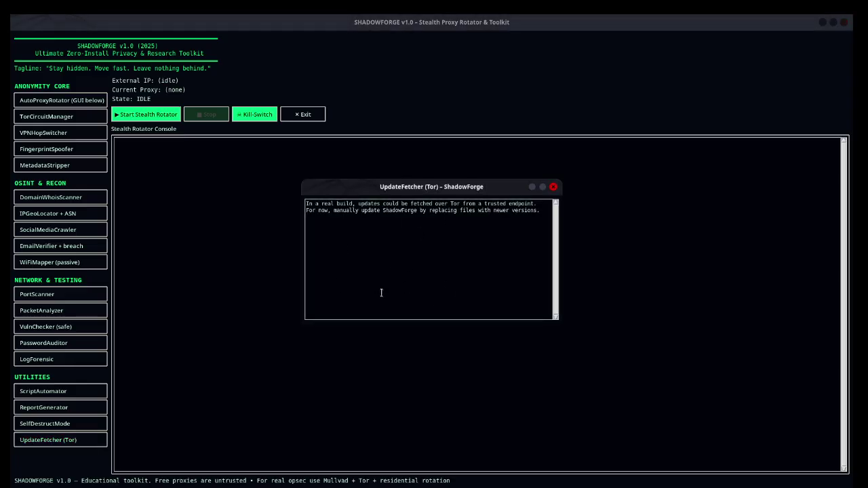
pyautogui.click(553, 187)
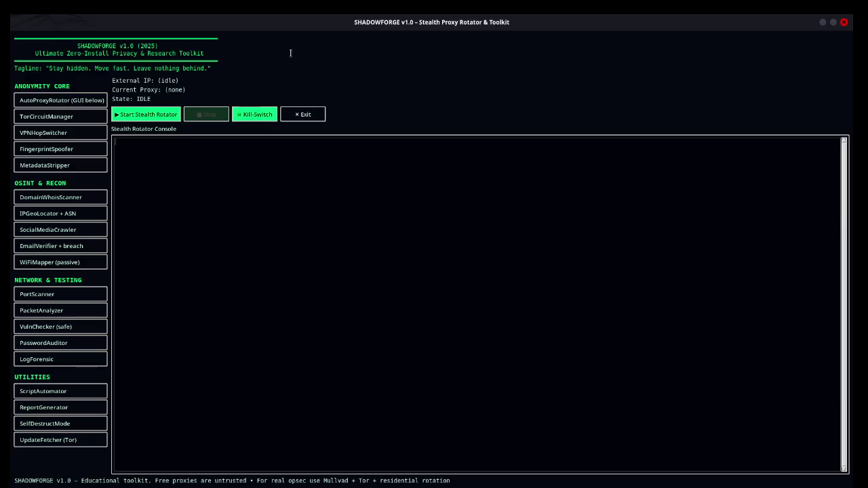
pyautogui.click(135, 120)
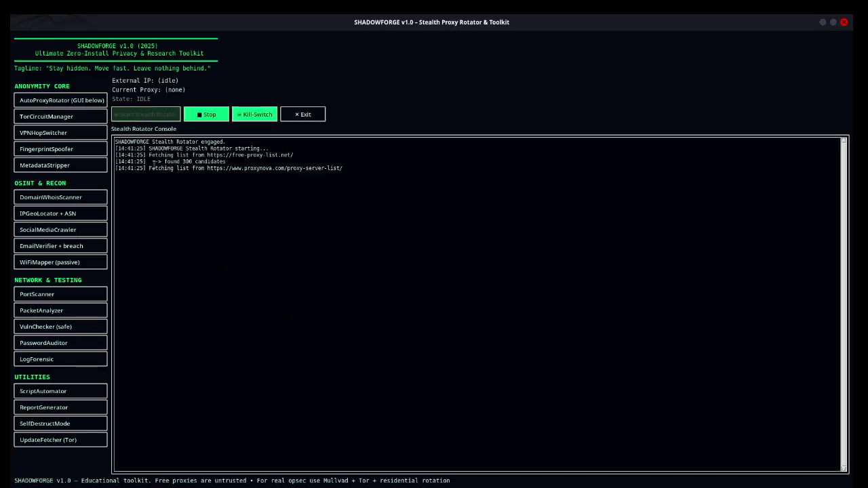
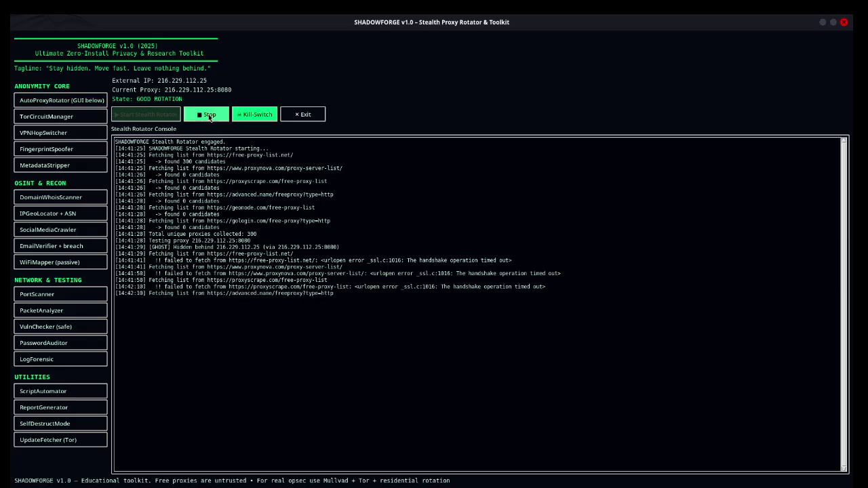
# Step: Stop the Stealth Rotator and focus its console, which logs failed geonode and gologin proxy fetches
pyautogui.click(209, 116)
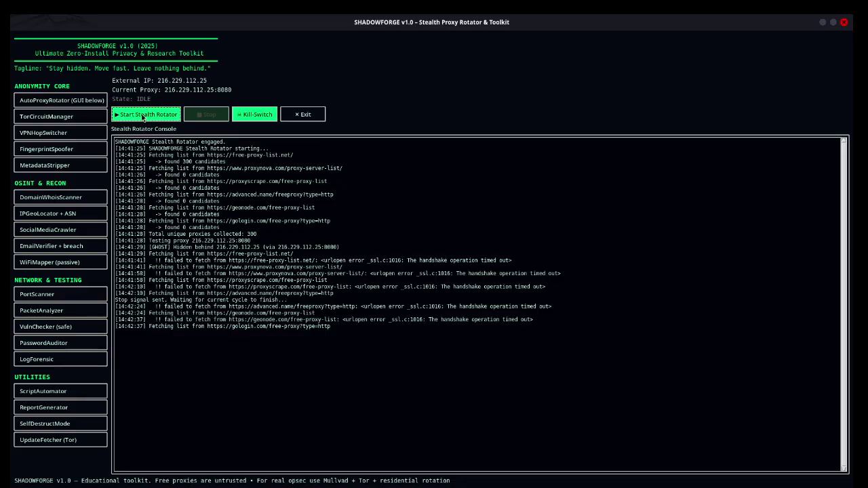
pyautogui.click(302, 378)
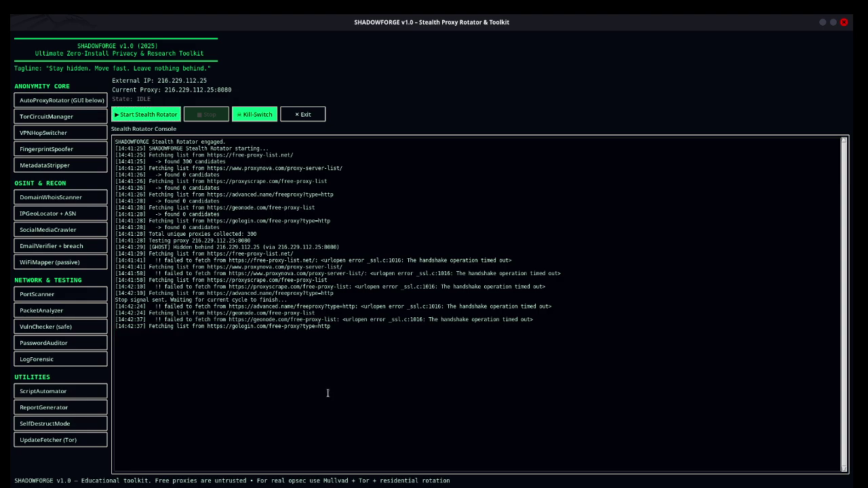
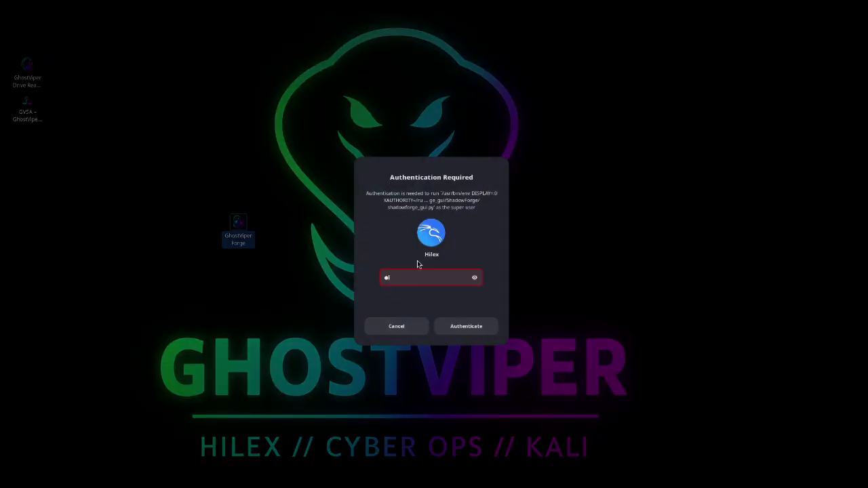
# Step: Confirm the password to relaunch ShadowForge as root, then maximize its idle window
pyautogui.press('Return')
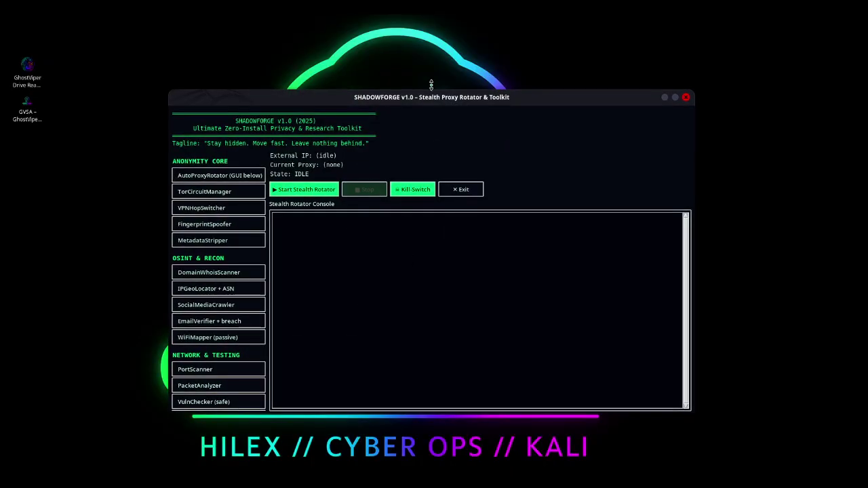
pyautogui.doubleClick(423, 101)
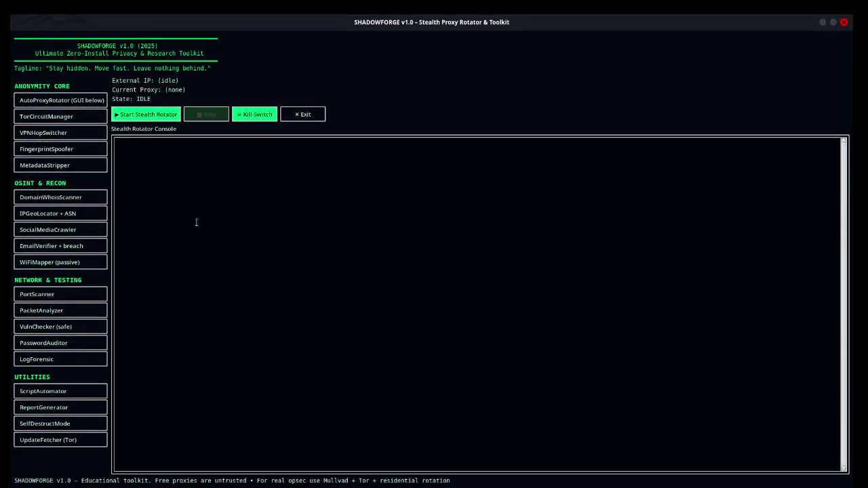
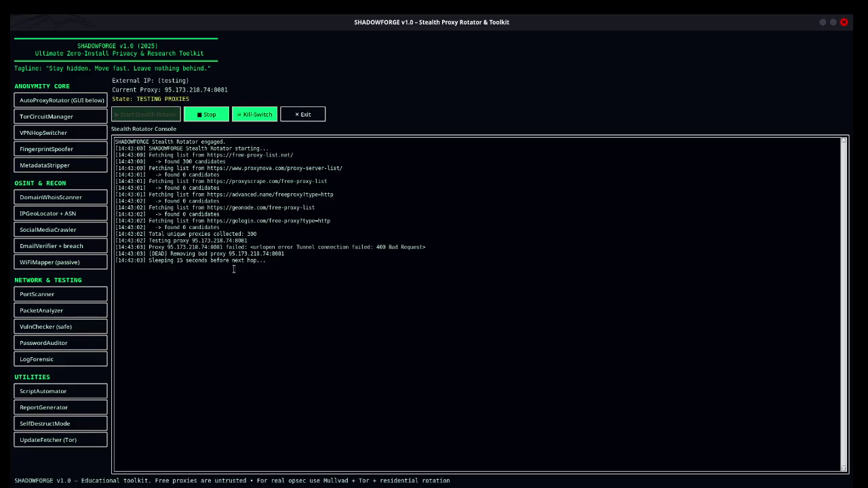
# Step: Highlight the sleep-before-next-hop log line, then hit Kill-Switch to stop proxy rotation and clear the console
pyautogui.moveTo(147, 261); pyautogui.dragTo(228, 279)
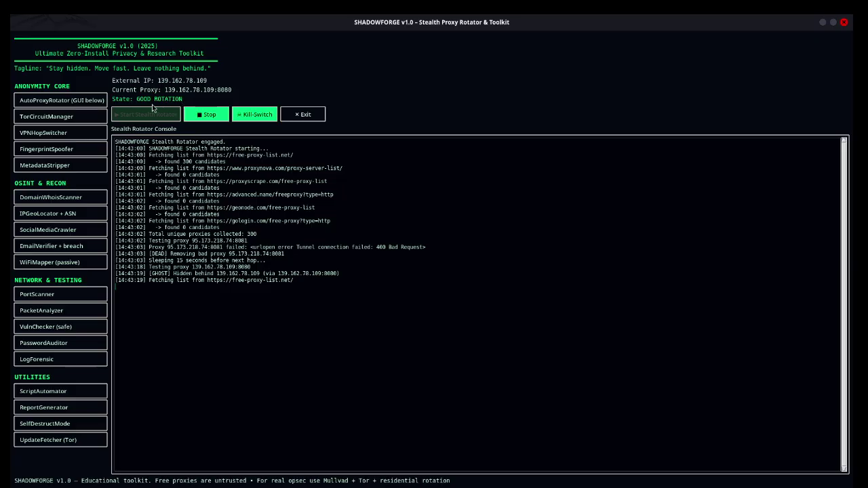
pyautogui.click(260, 117)
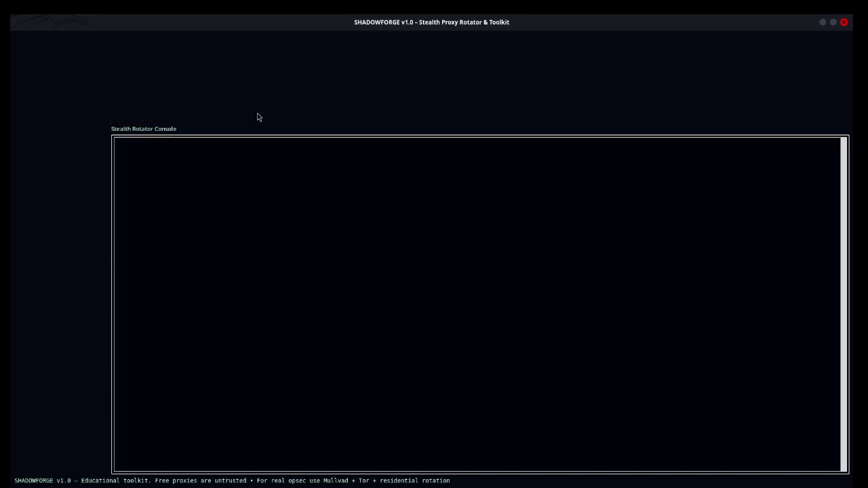
# Step: Cancel a GhostViper Forge launch and reposition the Forge and Drive Reaper desktop icons
pyautogui.doubleClick(239, 234)
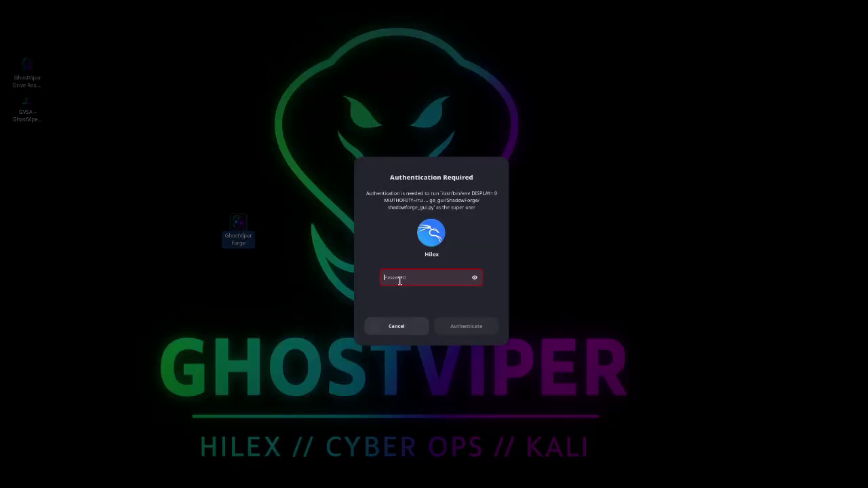
pyautogui.click(424, 331)
pyautogui.moveTo(244, 230); pyautogui.dragTo(35, 239)
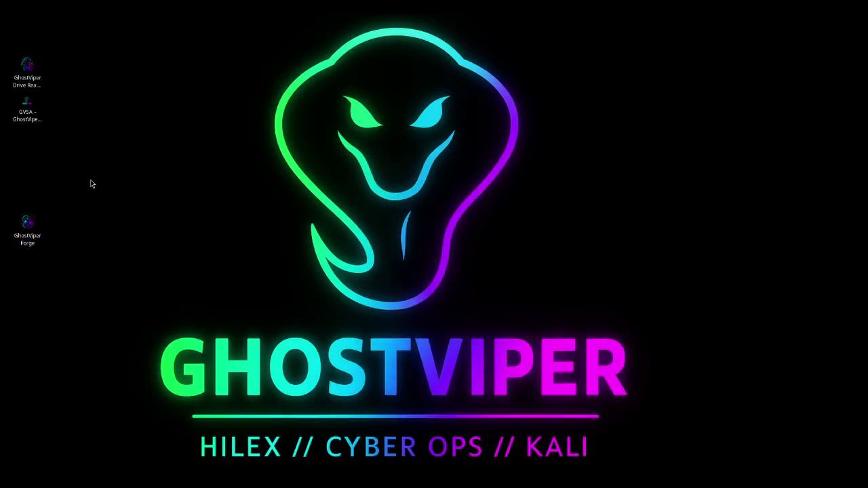
pyautogui.moveTo(27, 71); pyautogui.dragTo(204, 149)
pyautogui.click(187, 95)
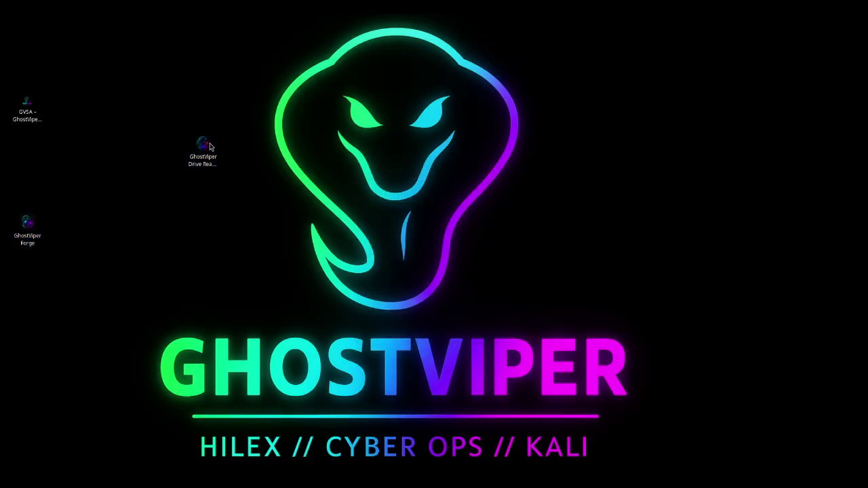
# Step: Launch GhostViper Drive Reaper from its desktop icon, authenticating with the account password
pyautogui.doubleClick(205, 146)
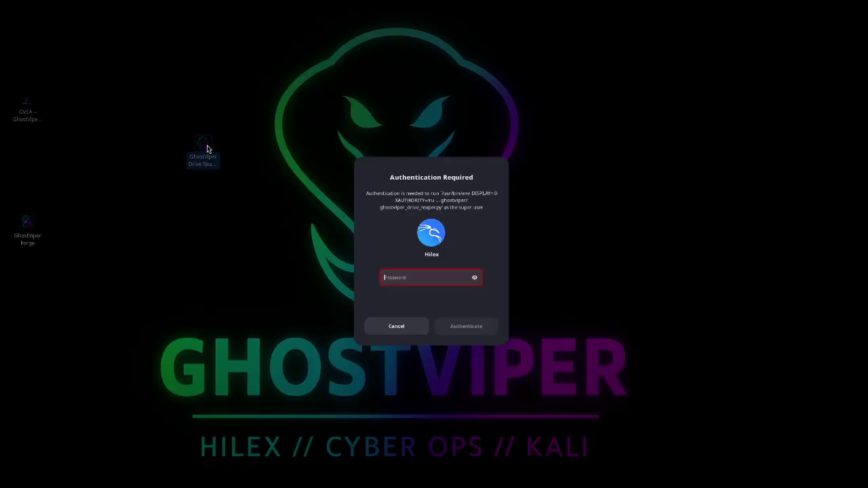
pyautogui.write('kali')
pyautogui.press('Return')
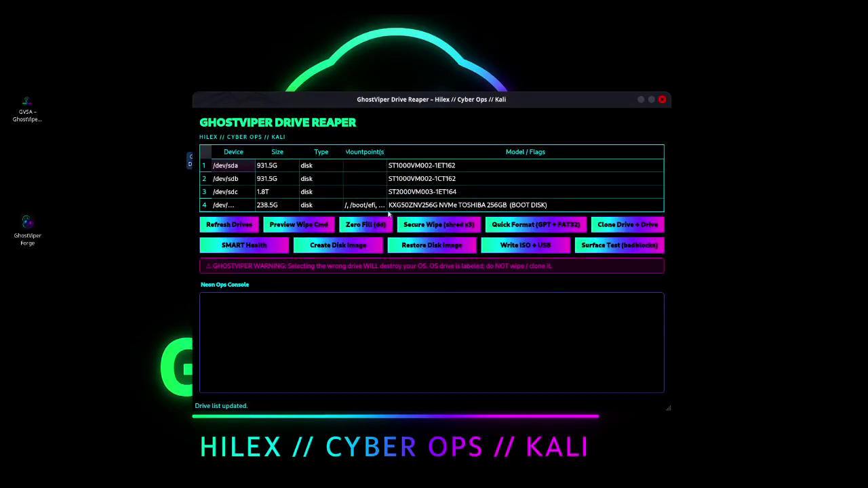
# Step: Maximize Drive Reaper, refresh the drive list, and select the new 465.8G /dev/sdd disk
pyautogui.doubleClick(453, 99)
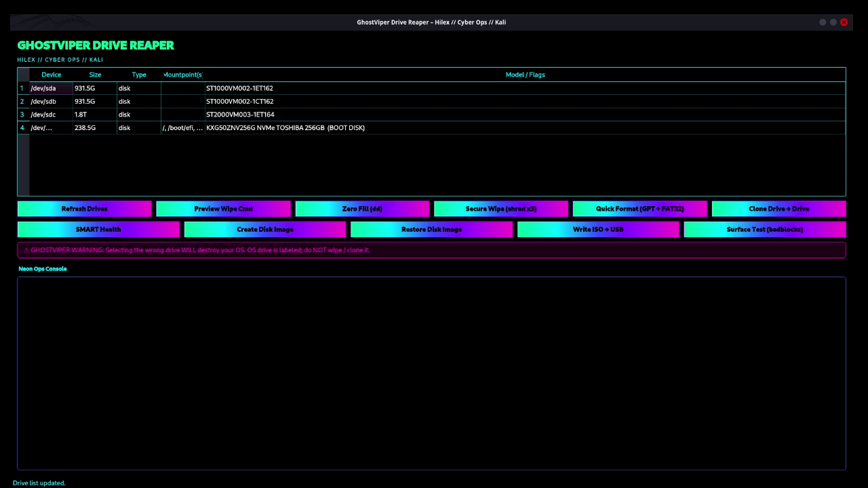
pyautogui.click(66, 208)
pyautogui.click(46, 131)
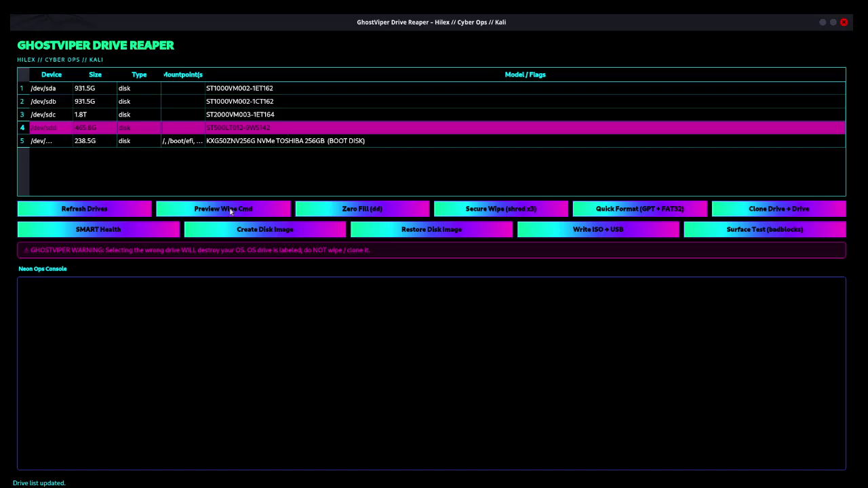
pyautogui.click(93, 213)
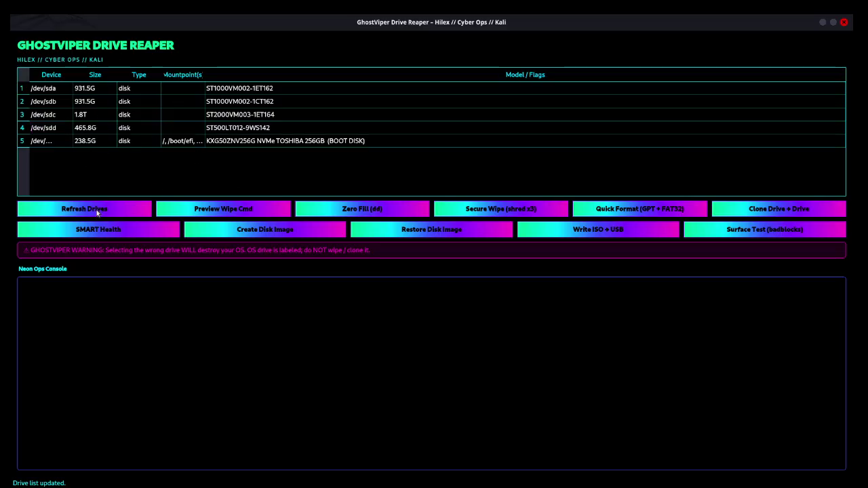
pyautogui.click(58, 132)
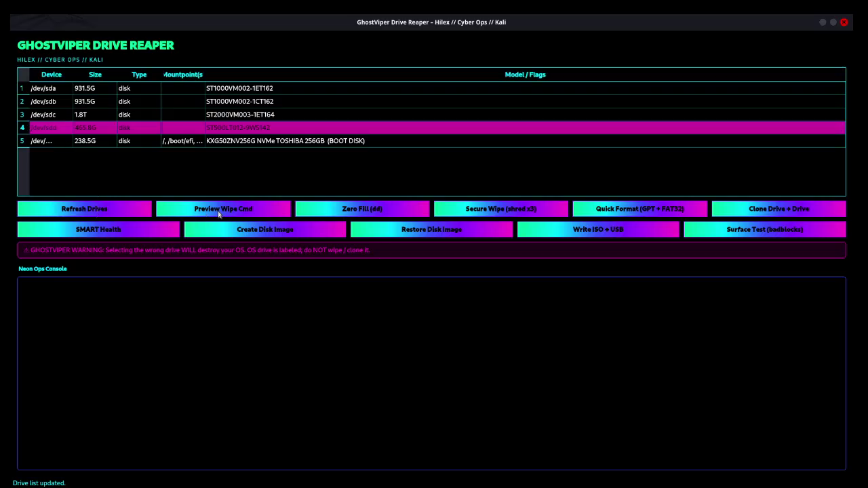
pyautogui.click(282, 215)
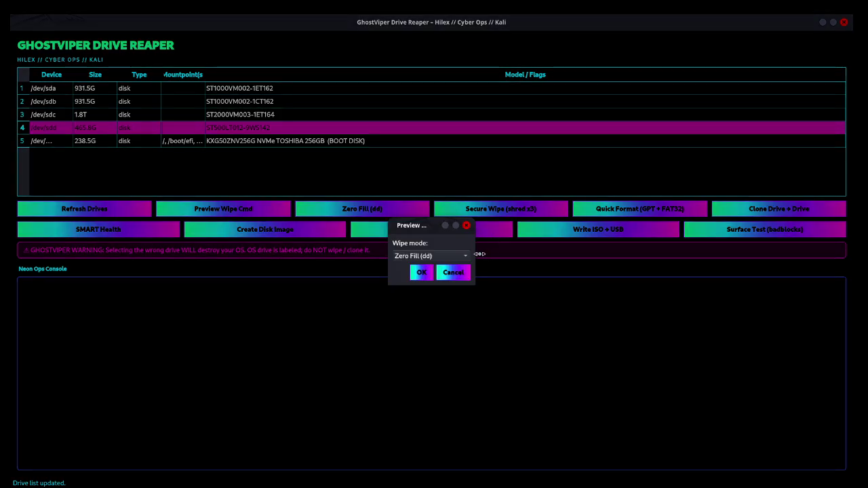
pyautogui.click(425, 258)
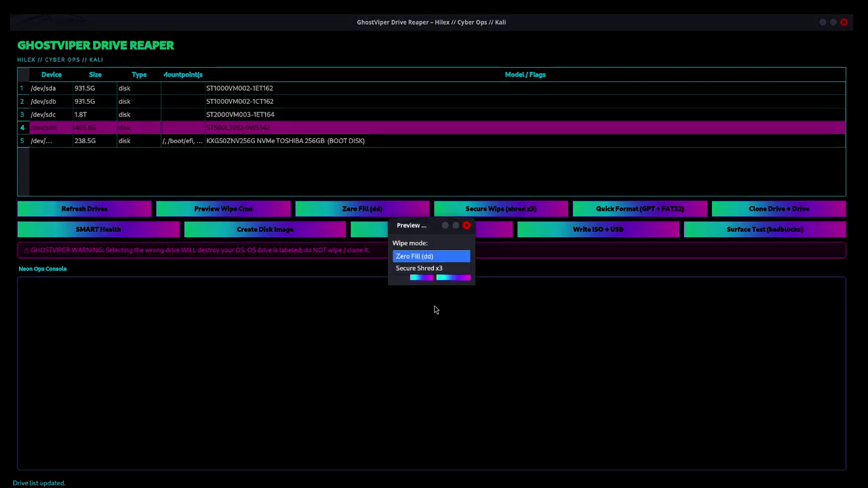
pyautogui.click(434, 277)
pyautogui.click(452, 273)
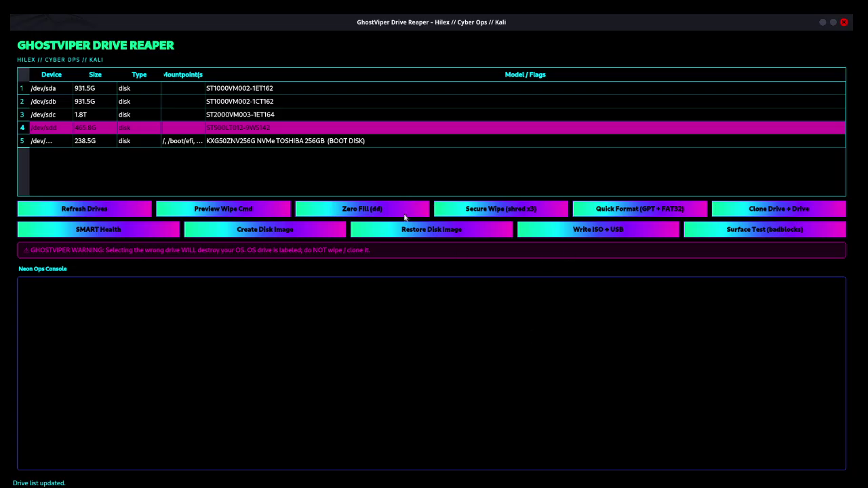
# Step: Run a Zero Fill (dd) wipe on /dev/sdd, confirming the device path and NUKE DRIVE prompt, then close the tool
pyautogui.click(357, 209)
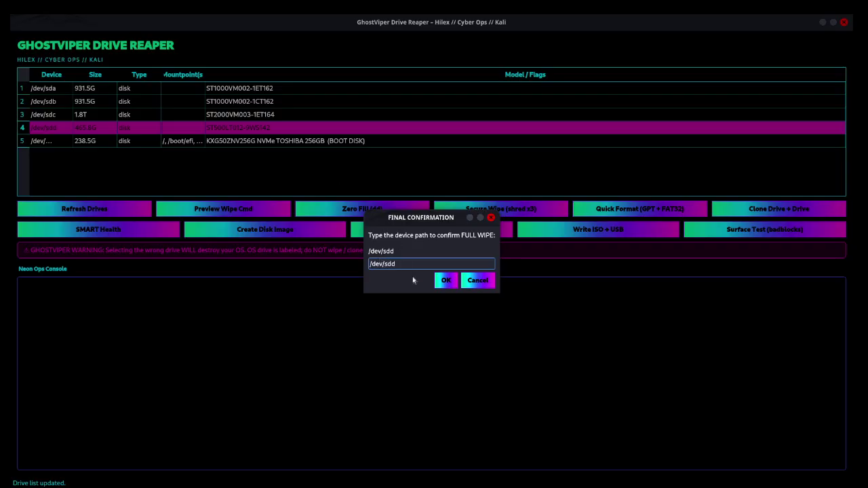
pyautogui.click(449, 281)
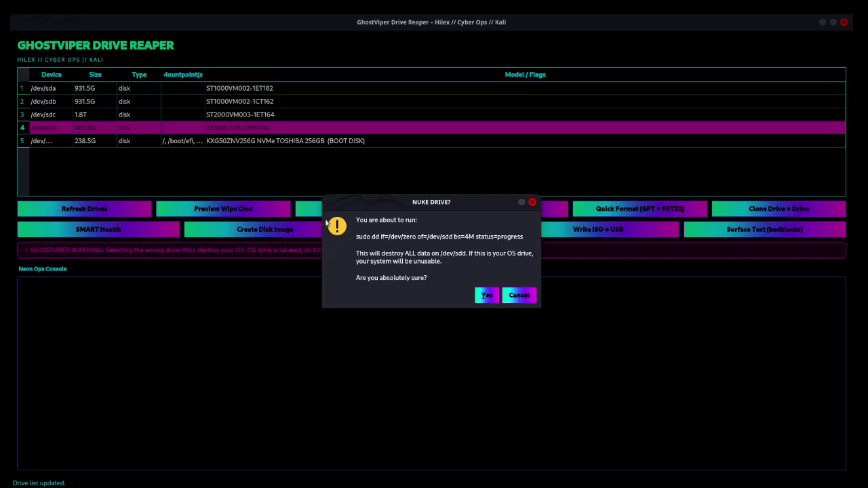
pyautogui.click(485, 297)
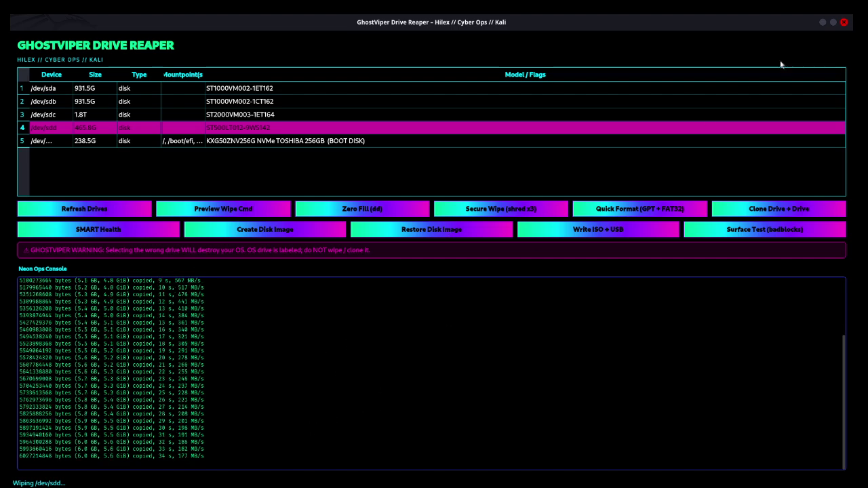
pyautogui.click(844, 21)
# Step: Relaunch Drive Reaper with the account password and maximize its window
pyautogui.doubleClick(204, 149)
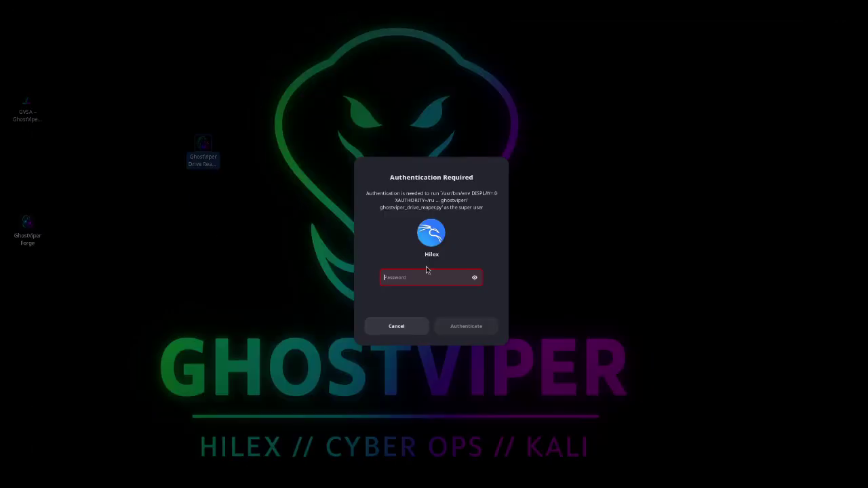
pyautogui.write('******')
pyautogui.press('Return')
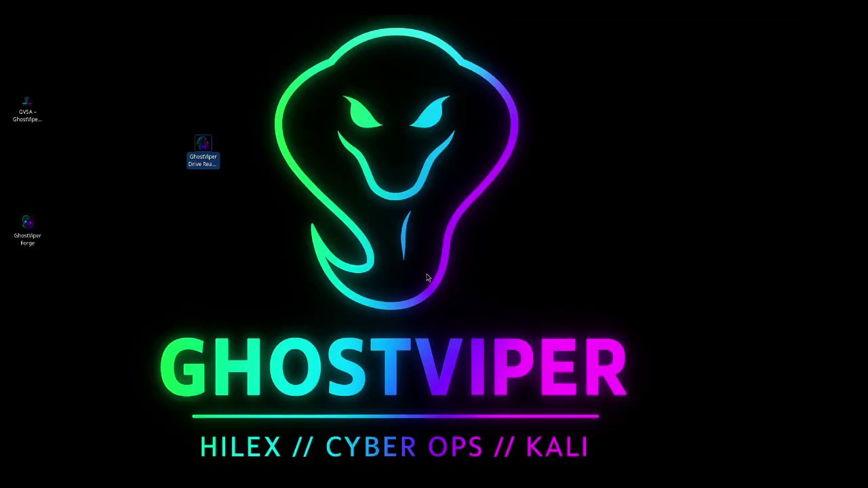
pyautogui.doubleClick(400, 100)
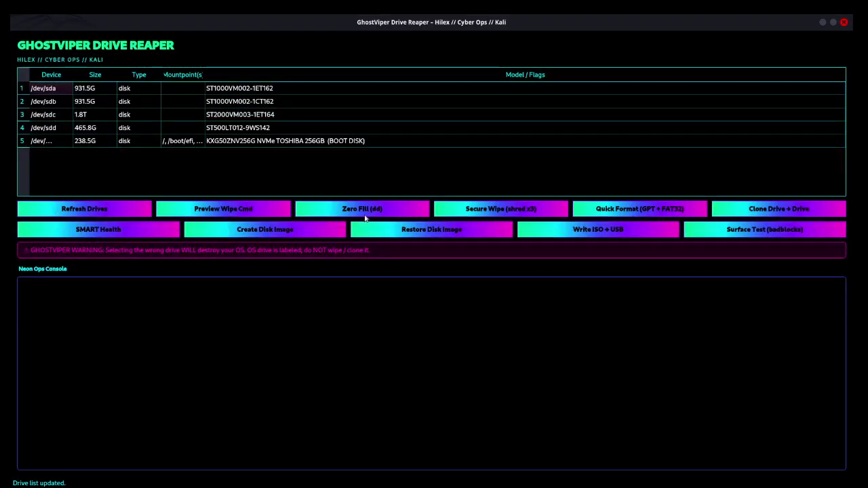
# Step: Start a Secure Wipe (shred x3) of /dev/sdd, confirming the typed device path /dev/sdd and approving
pyautogui.click(499, 211)
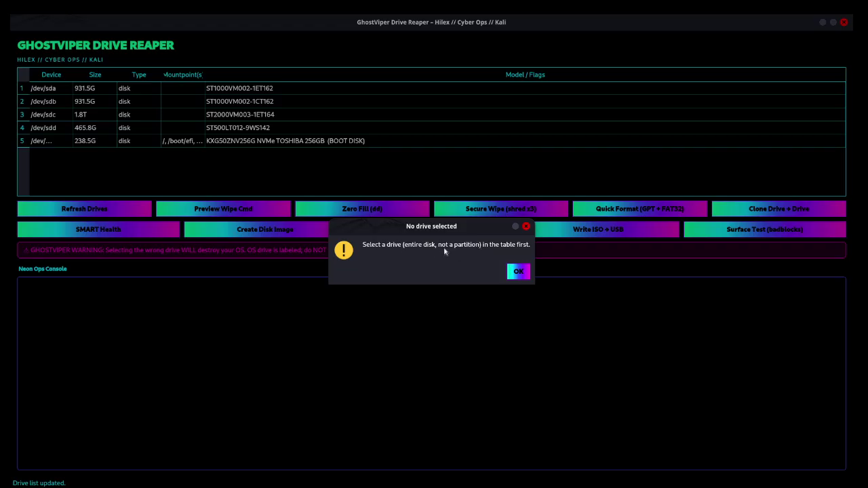
pyautogui.click(518, 271)
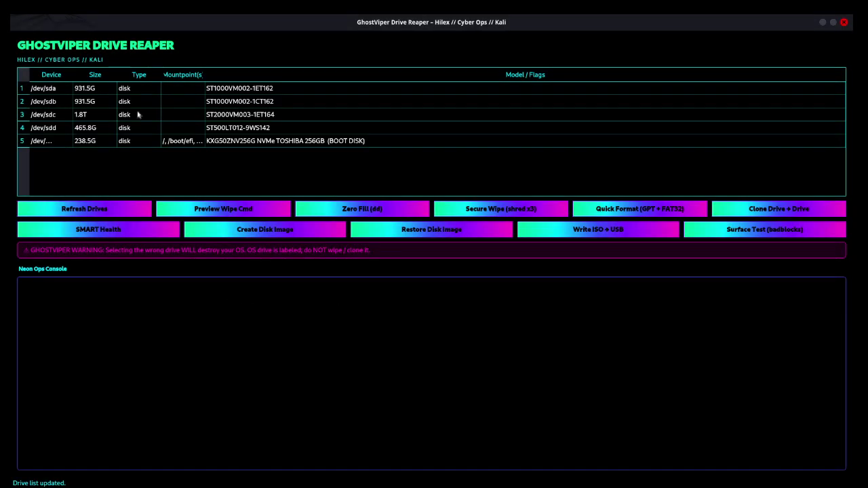
pyautogui.click(99, 133)
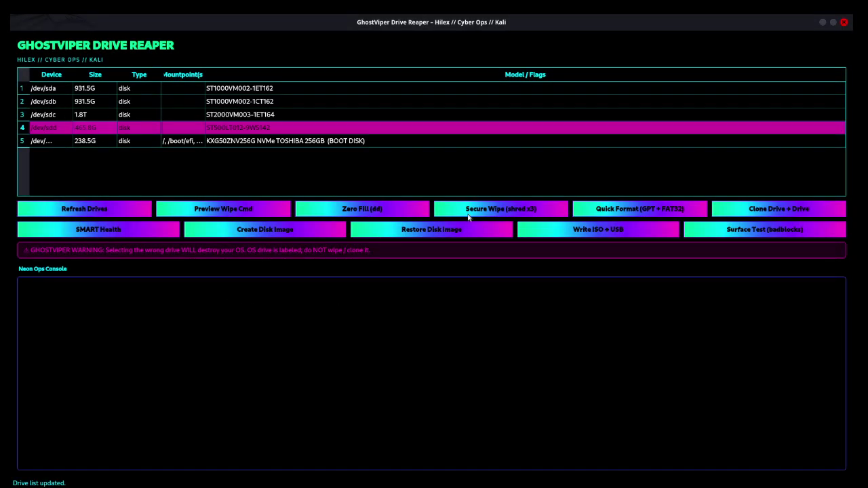
pyautogui.click(478, 211)
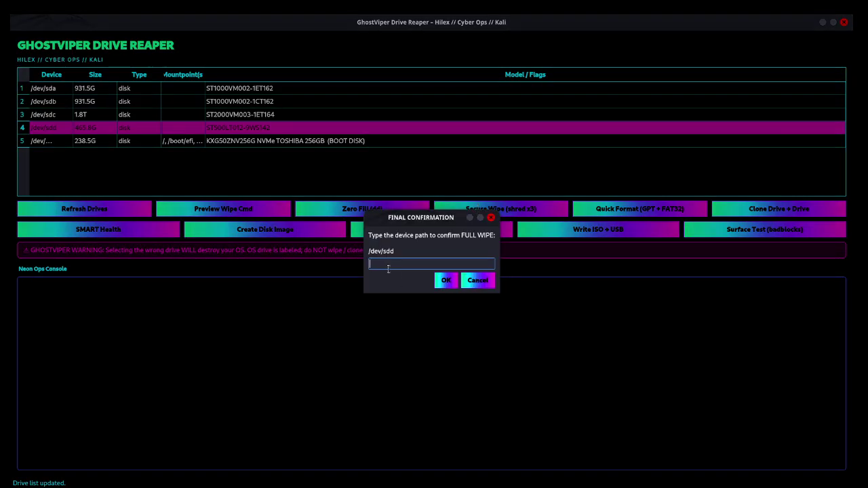
pyautogui.write('/s')
pyautogui.press('BackSpace')
pyautogui.write('dev/sdd')
pyautogui.click(446, 280)
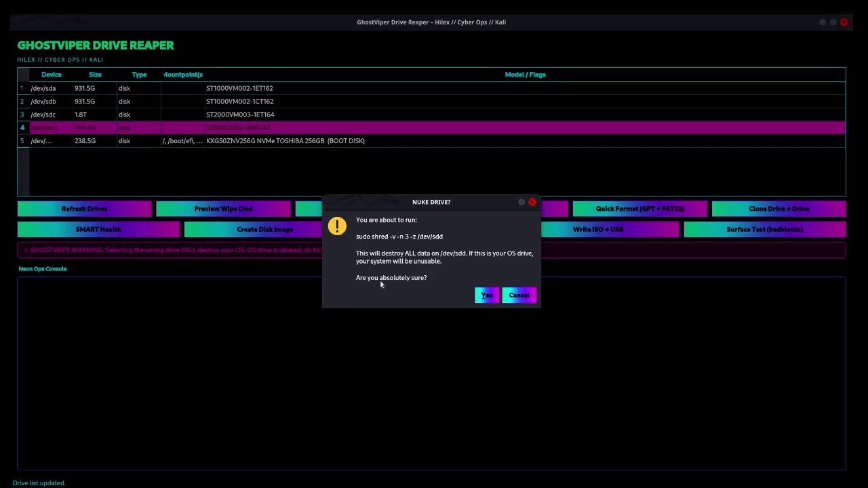
pyautogui.click(486, 296)
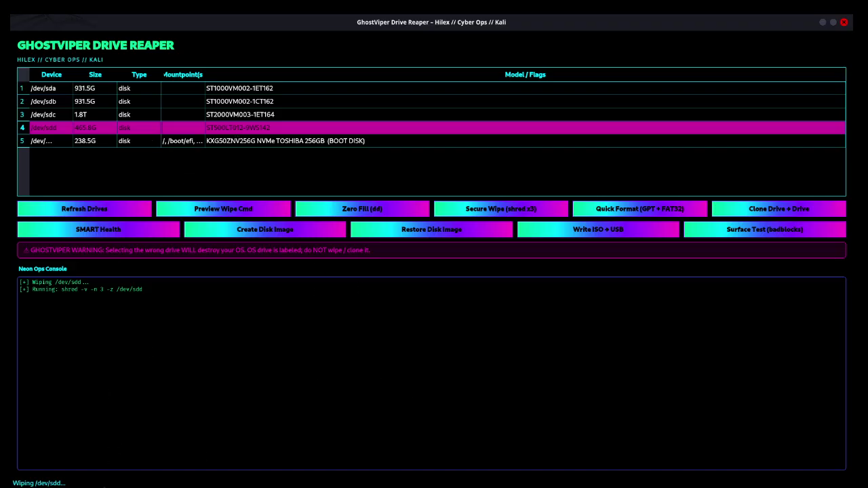
# Step: Close Drive Reaper and relaunch it with the account password
pyautogui.click(844, 24)
pyautogui.doubleClick(208, 156)
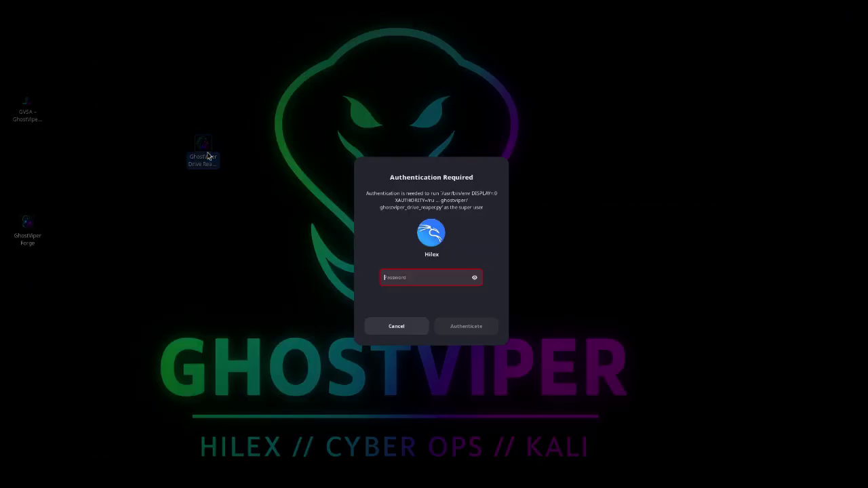
pyautogui.write('kali')
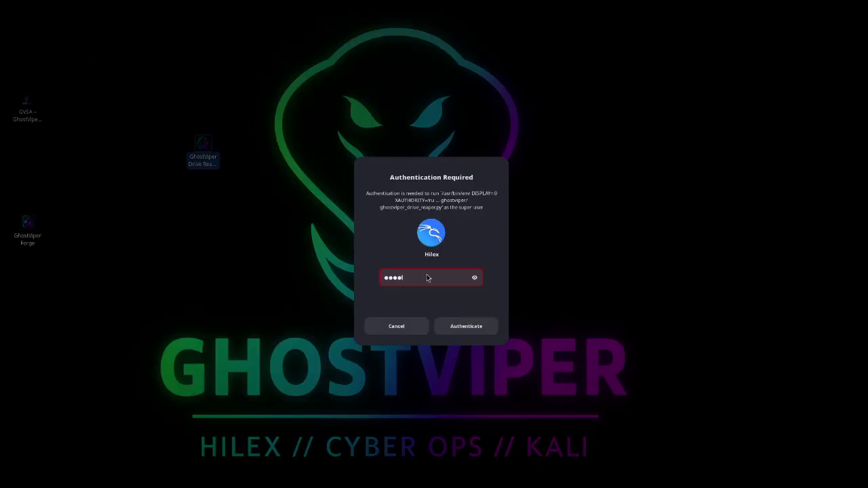
pyautogui.press('Return')
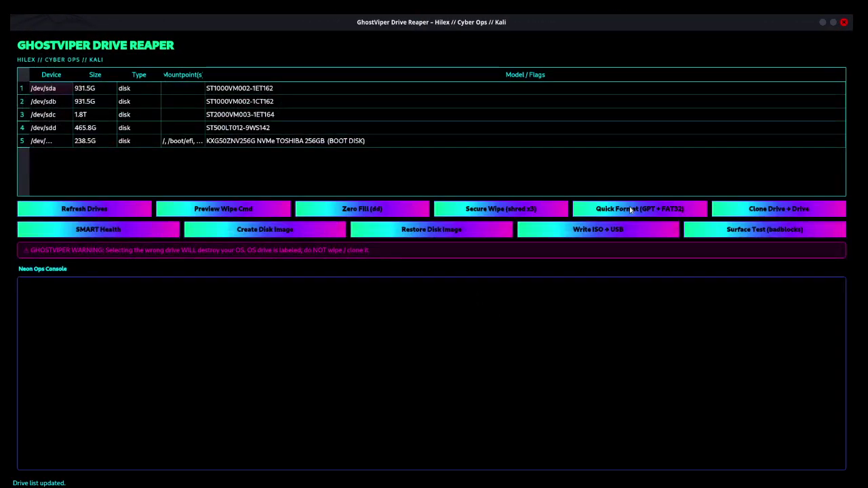
# Step: Quick Format /dev/sdd, confirming the device path /dev/sdd and approving the wipe-and-format
pyautogui.click(629, 211)
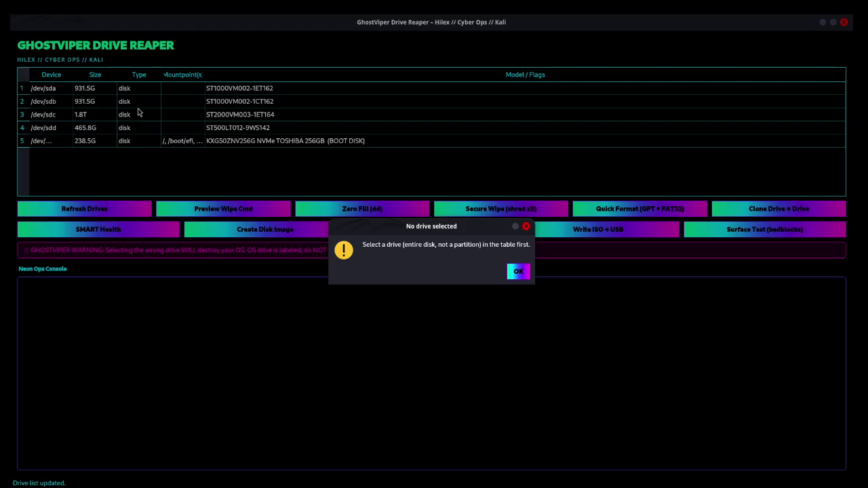
pyautogui.click(509, 273)
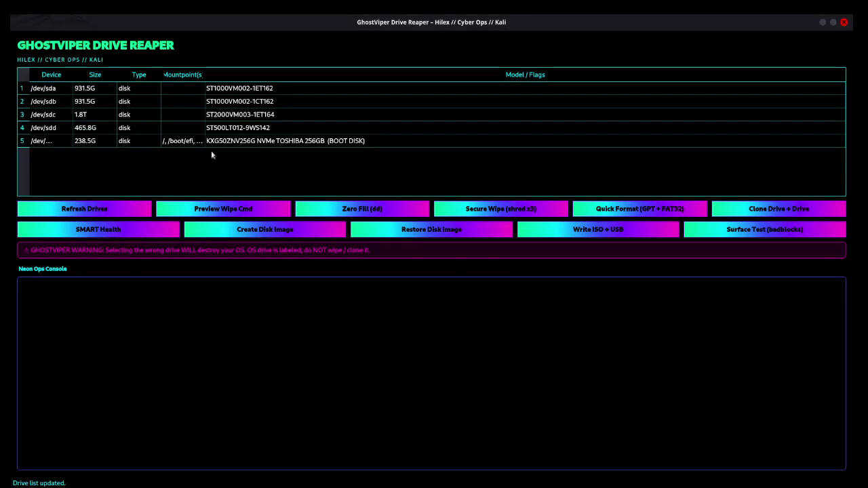
pyautogui.click(110, 128)
pyautogui.click(625, 212)
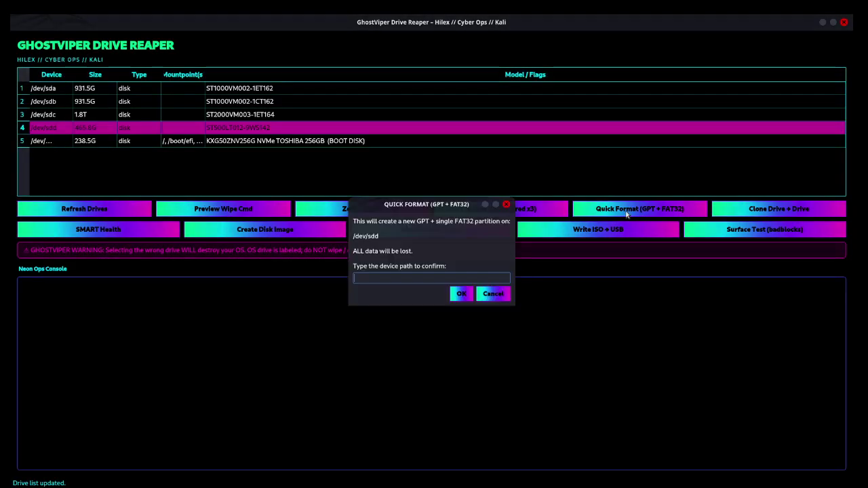
pyautogui.click(417, 281)
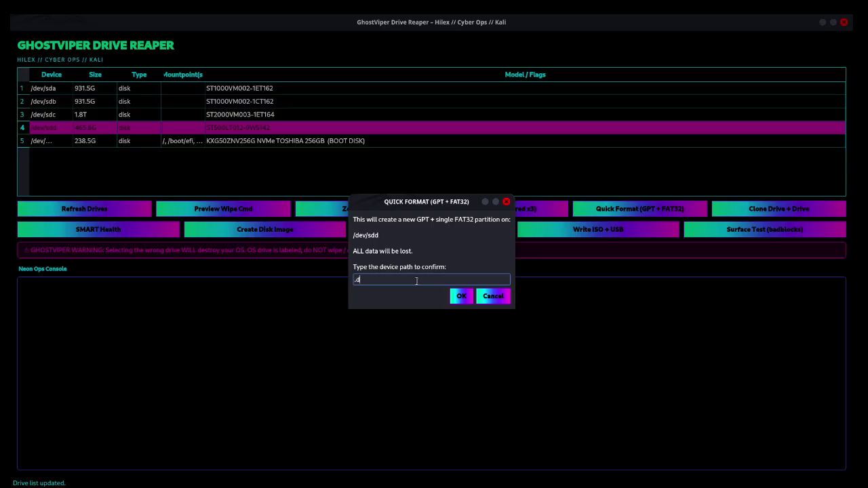
pyautogui.write('/dev')
pyautogui.press('BackSpace')
pyautogui.press('BackSpace')
pyautogui.press('BackSpace')
pyautogui.press('BackSpace')
pyautogui.write('/dev/sdd')
pyautogui.click(462, 296)
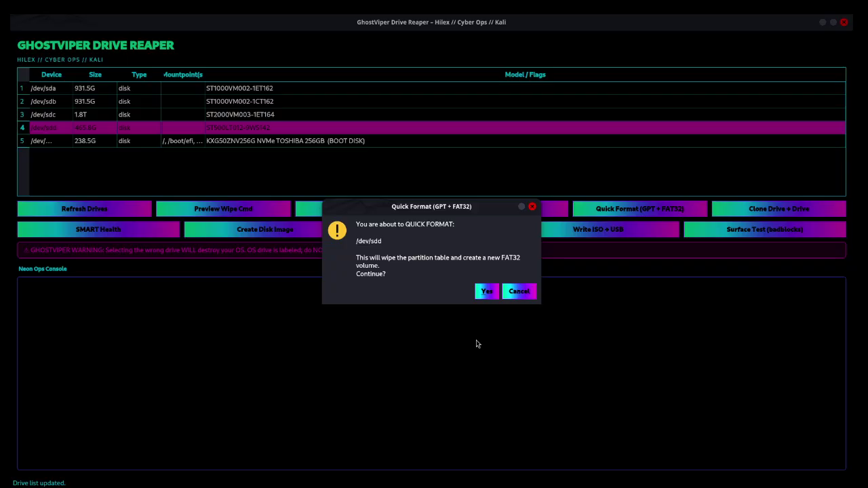
pyautogui.click(486, 292)
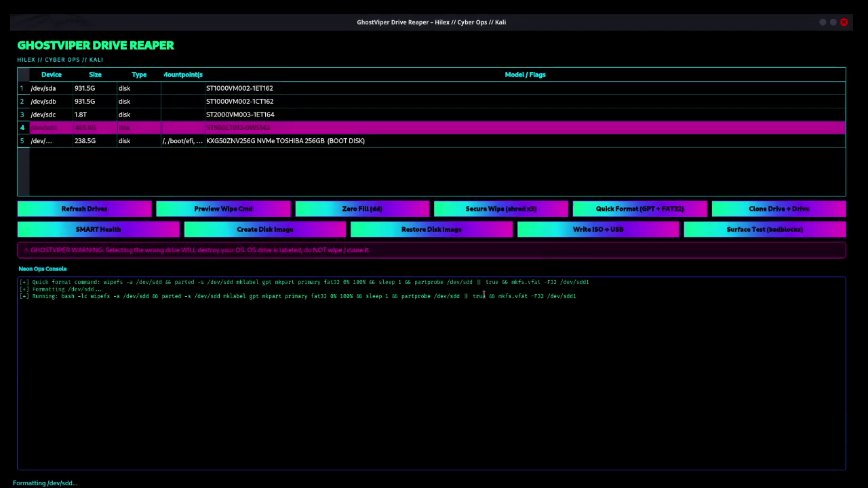
# Step: Highlight the format command lines in the console output
pyautogui.moveTo(33, 283); pyautogui.dragTo(612, 290)
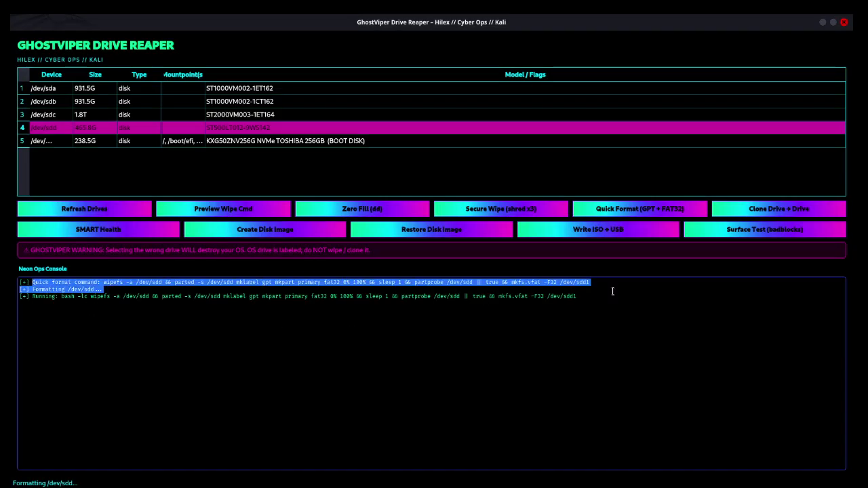
pyautogui.click(129, 297)
pyautogui.moveTo(32, 297); pyautogui.dragTo(454, 297)
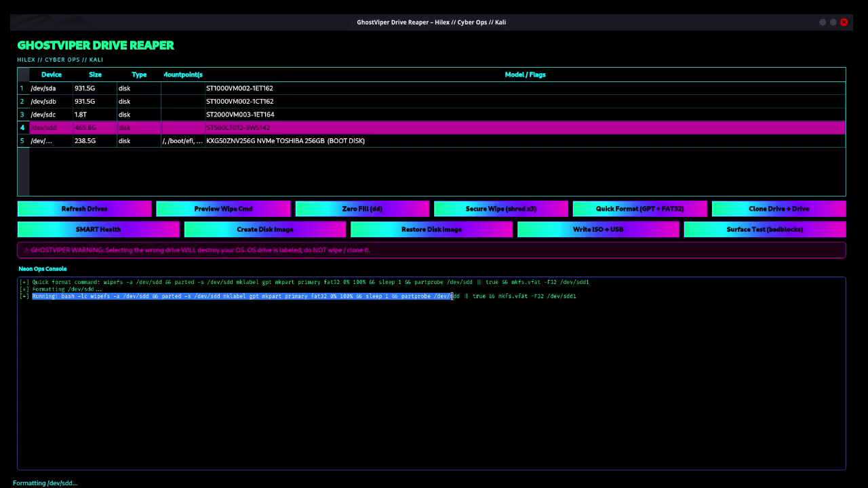
pyautogui.click(260, 356)
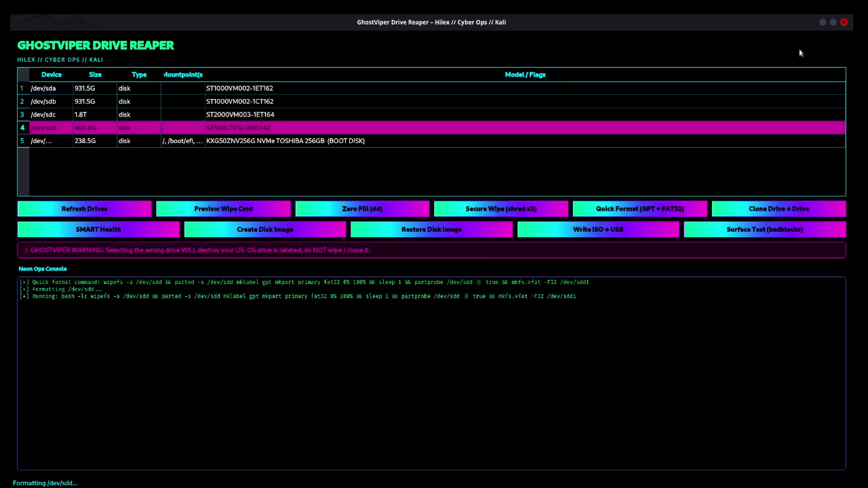
# Step: Restart Drive Reaper with the account password, maximize it, and select /dev/sdd
pyautogui.click(844, 22)
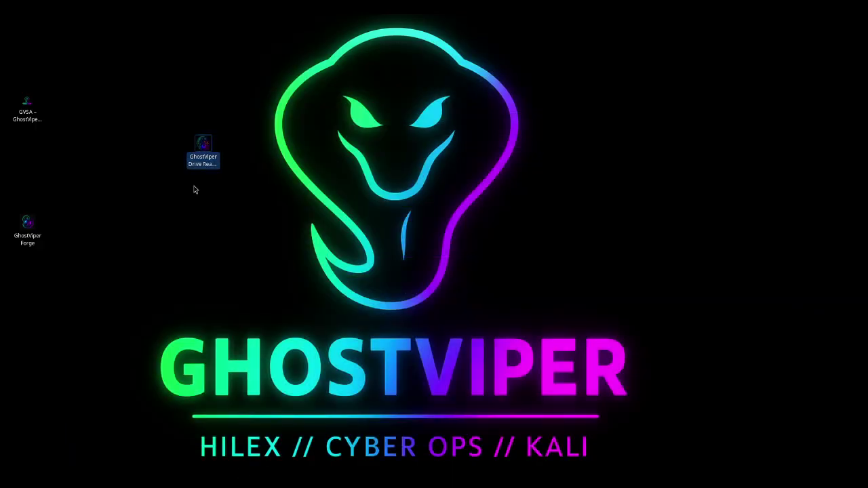
pyautogui.doubleClick(194, 156)
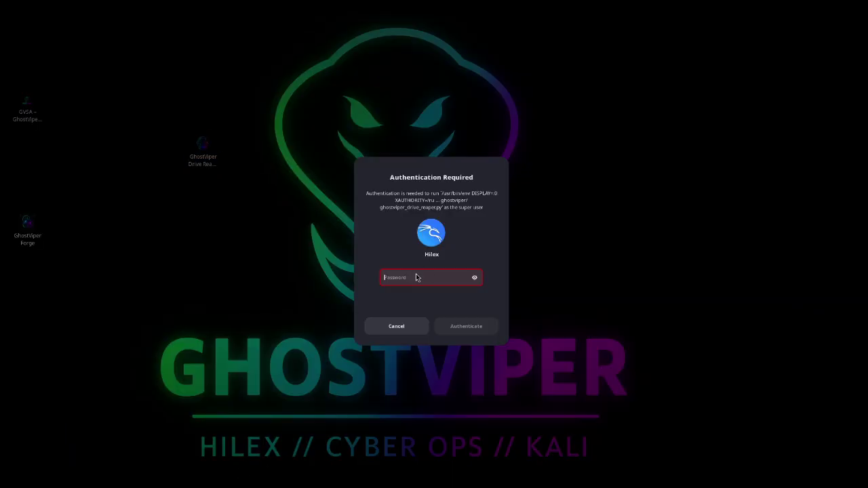
pyautogui.hotkey('ctrl', 'v')
pyautogui.press('Return')
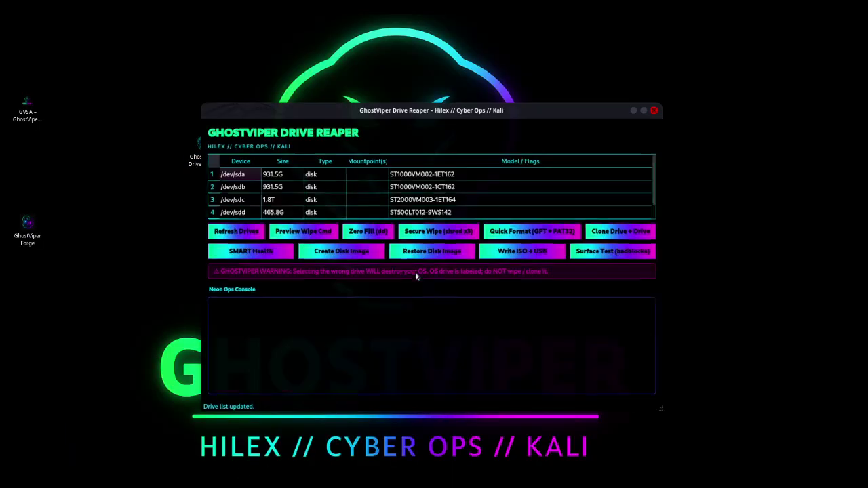
pyautogui.doubleClick(444, 96)
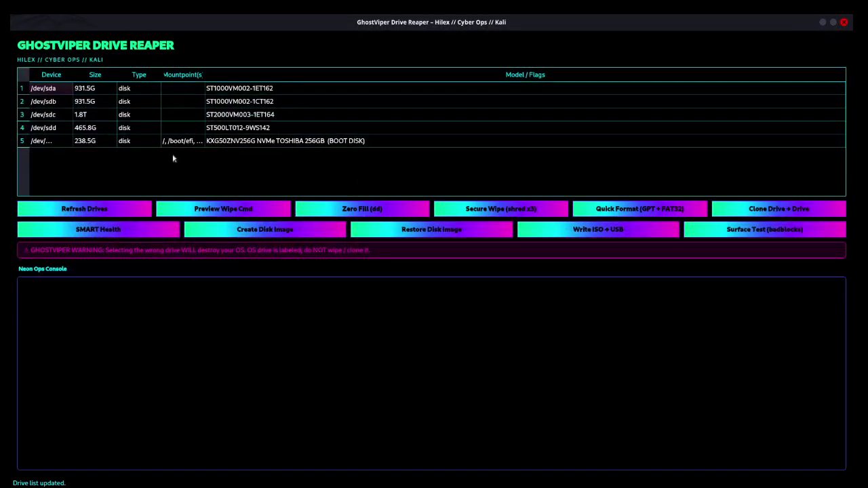
pyautogui.click(108, 127)
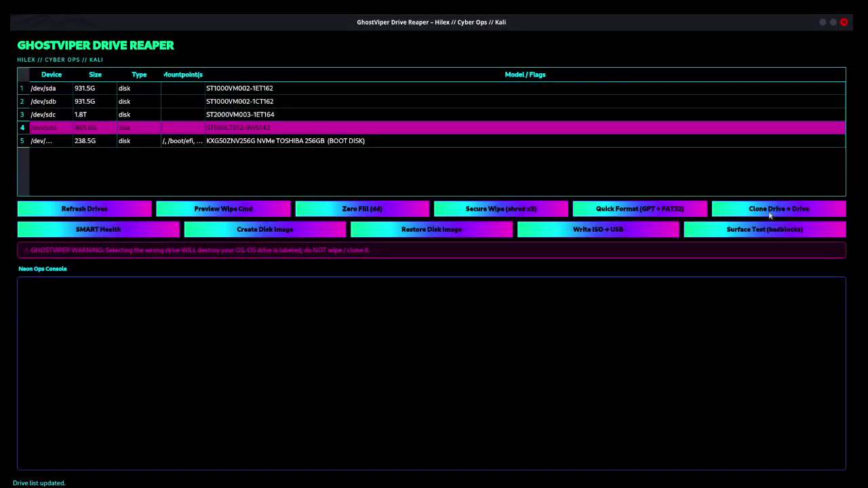
pyautogui.click(770, 209)
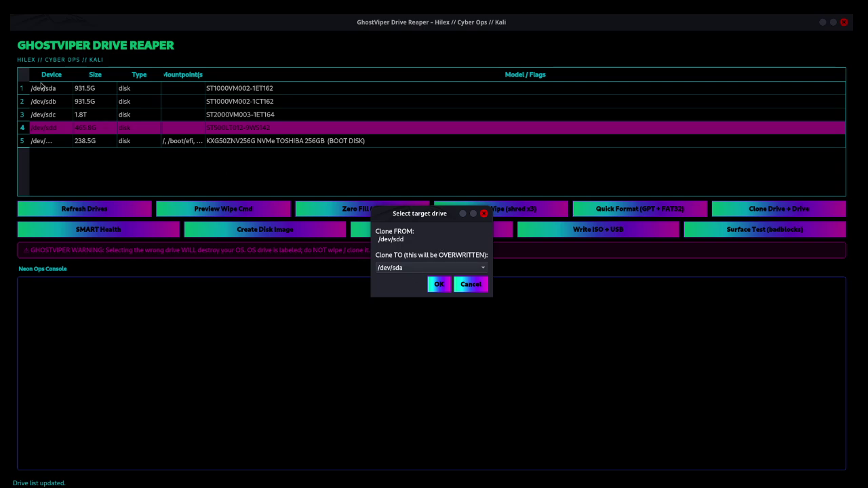
pyautogui.click(475, 286)
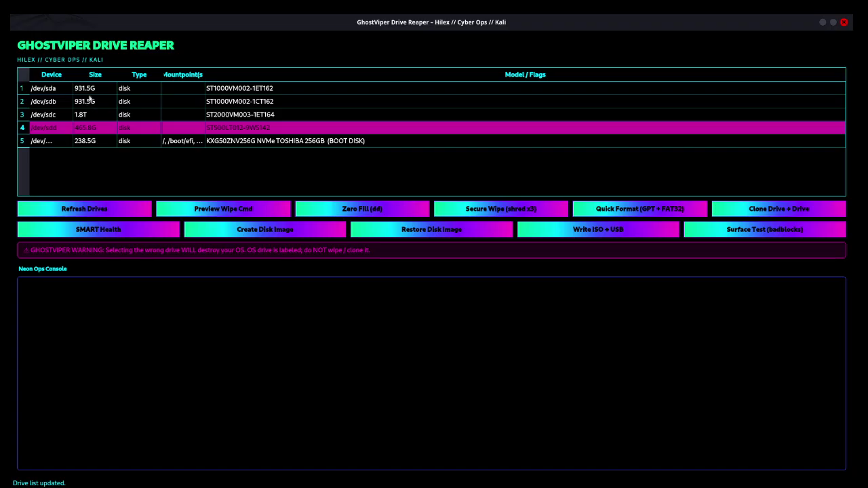
pyautogui.click(89, 92)
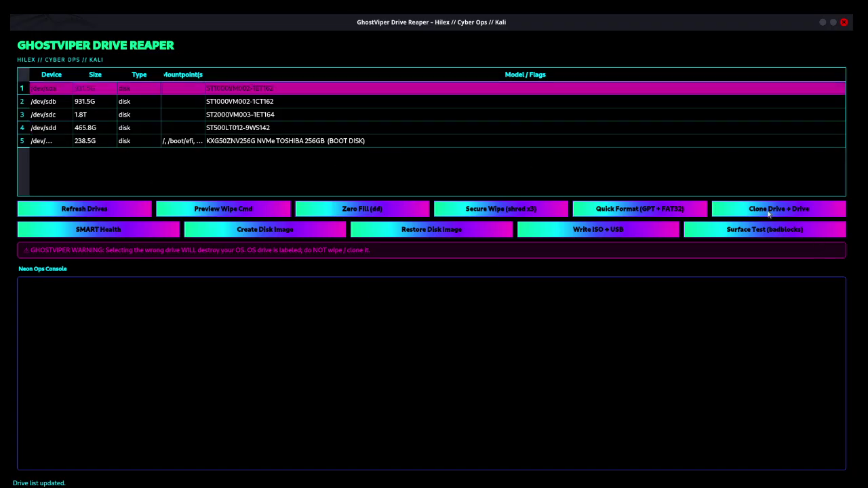
pyautogui.click(770, 210)
pyautogui.click(413, 269)
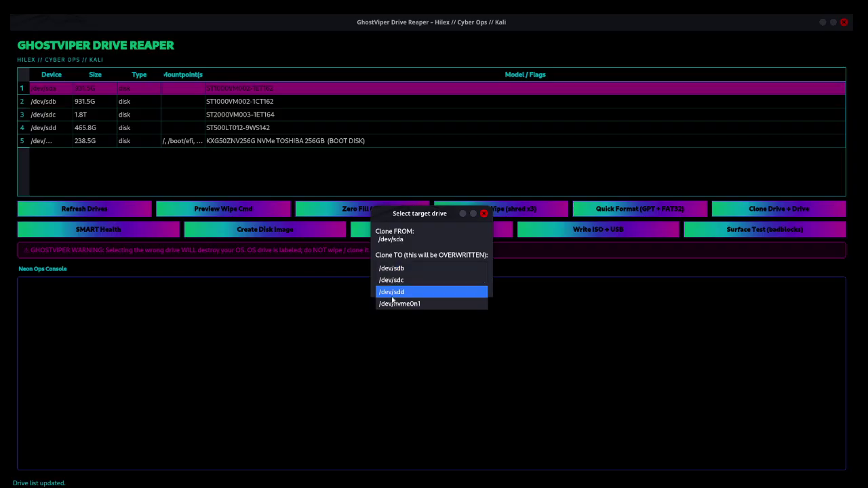
pyautogui.click(392, 293)
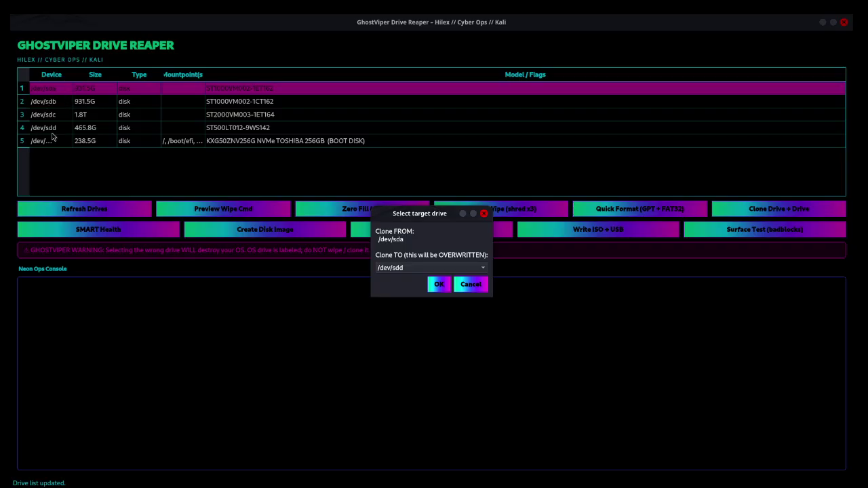
pyautogui.click(475, 288)
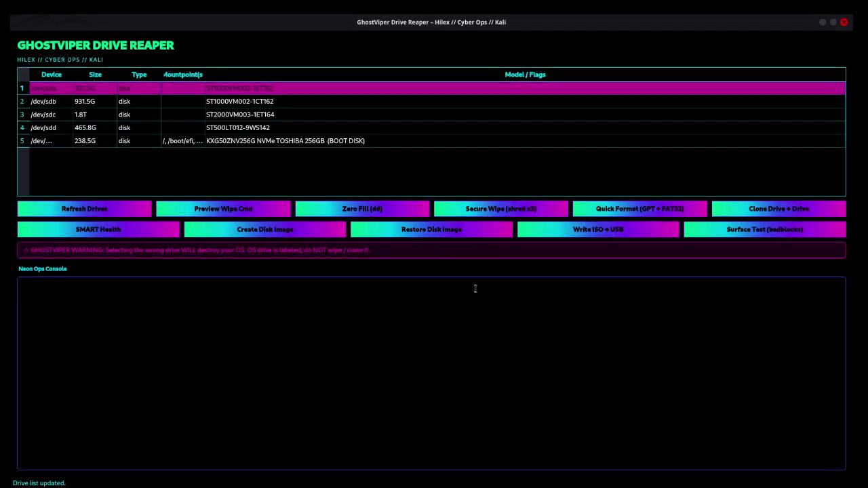
pyautogui.click(96, 129)
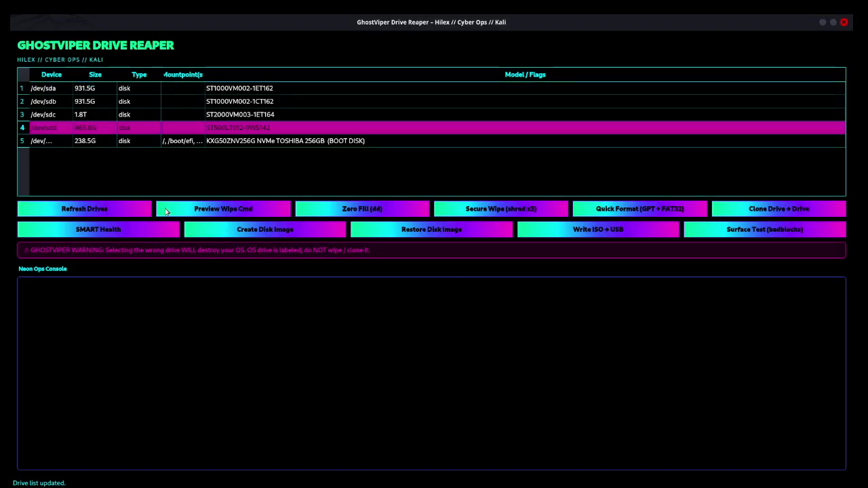
pyautogui.click(114, 230)
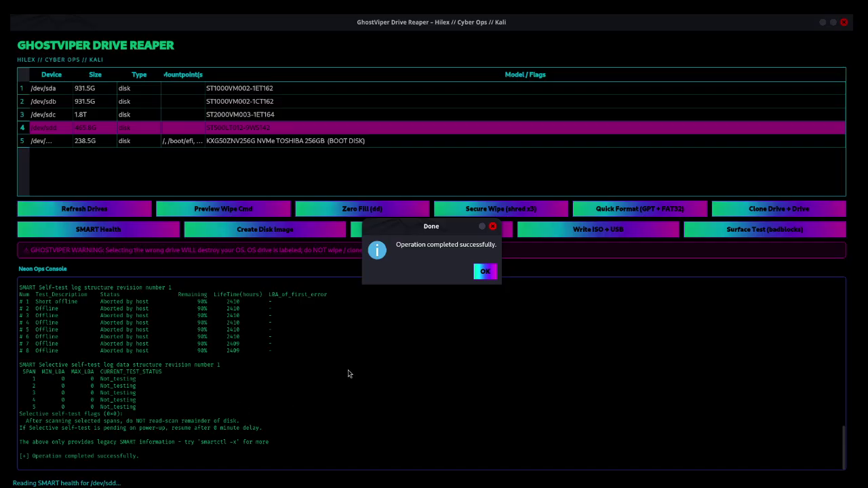
pyautogui.click(485, 271)
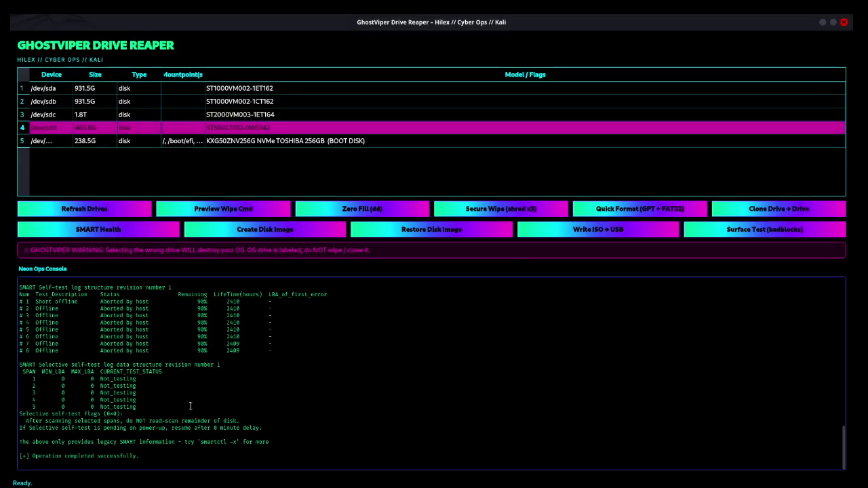
pyautogui.scroll(4, 187, 408)
pyautogui.scroll(3, 187, 410)
pyautogui.scroll(-4, 187, 410)
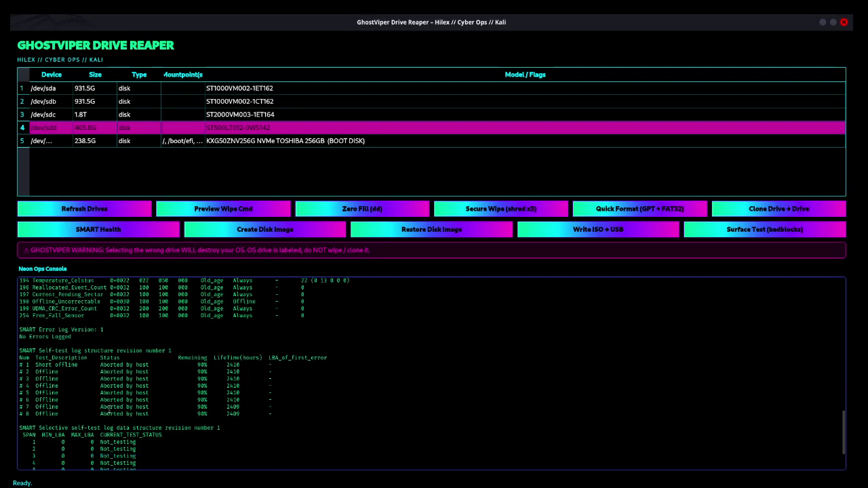
pyautogui.moveTo(25, 364); pyautogui.dragTo(224, 393)
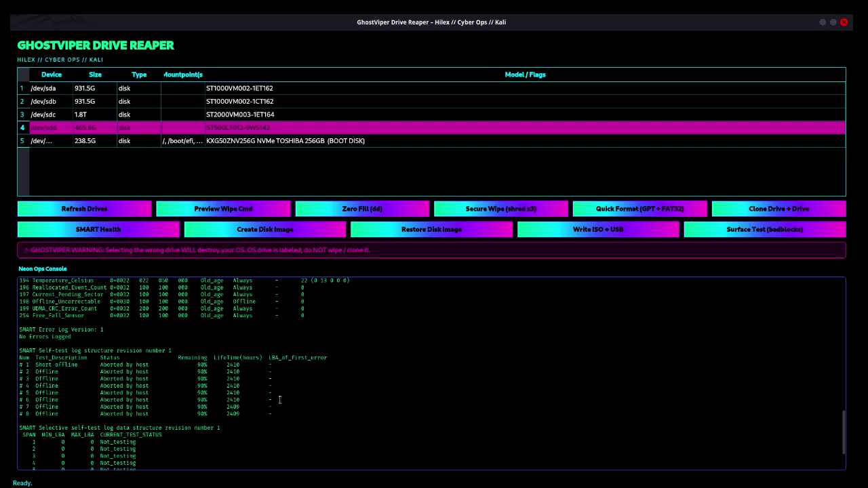
pyautogui.scroll(5, 224, 393)
pyautogui.scroll(15, 224, 393)
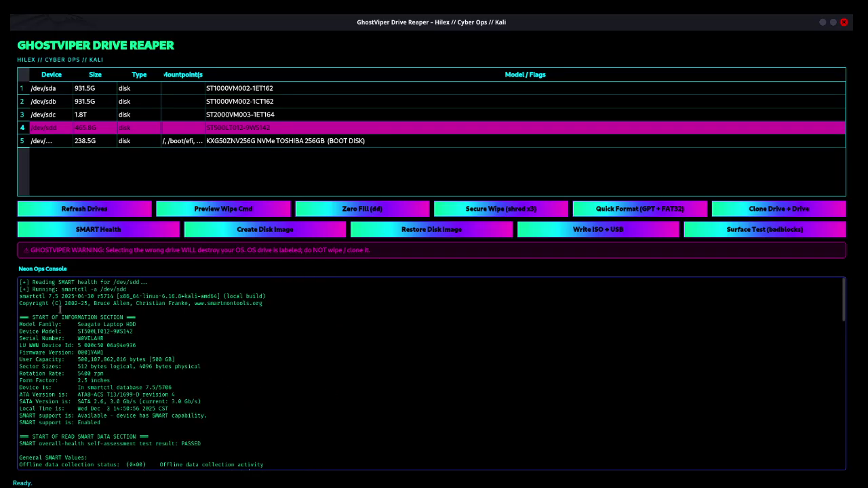
pyautogui.scroll(-6, 143, 361)
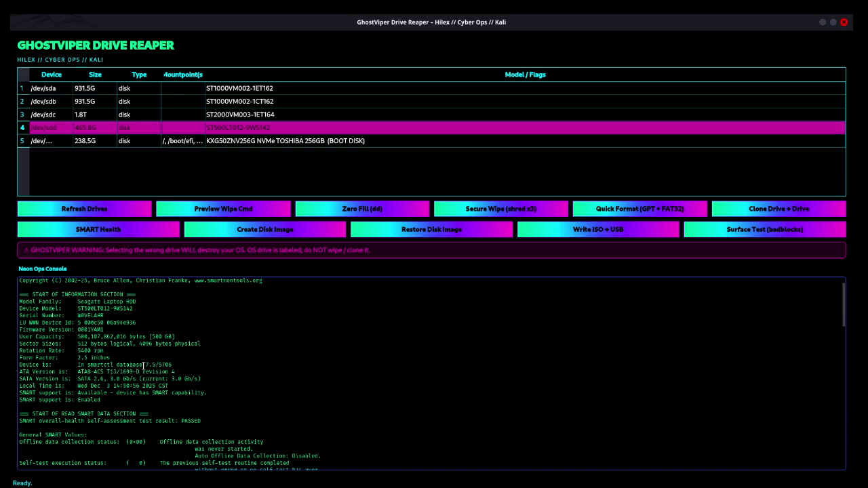
pyautogui.scroll(3, 149, 363)
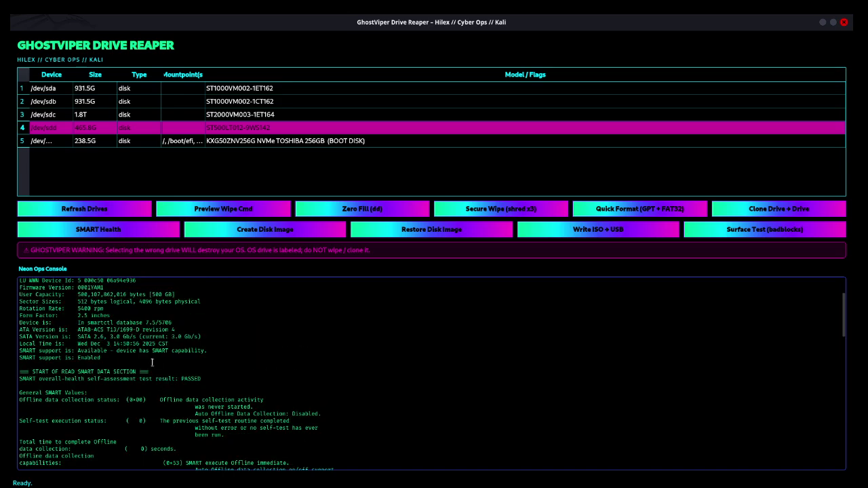
pyautogui.scroll(1, 151, 363)
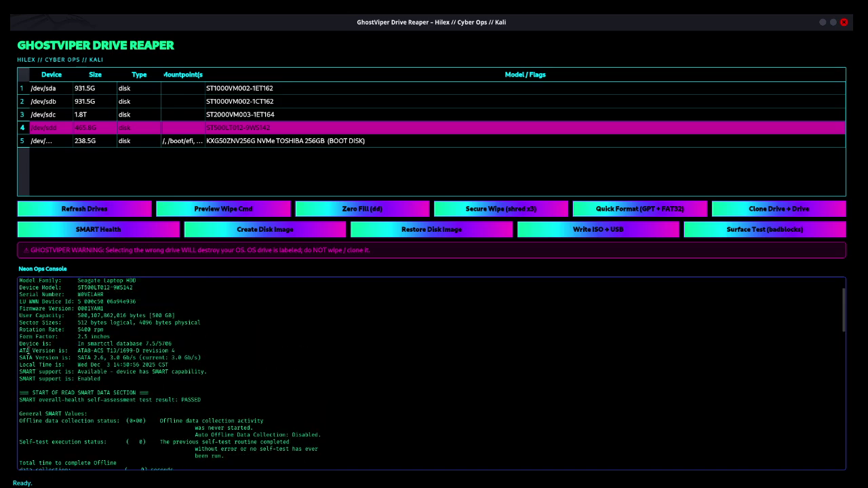
pyautogui.scroll(2, 40, 338)
pyautogui.moveTo(87, 331); pyautogui.dragTo(178, 421)
pyautogui.scroll(-3, 179, 413)
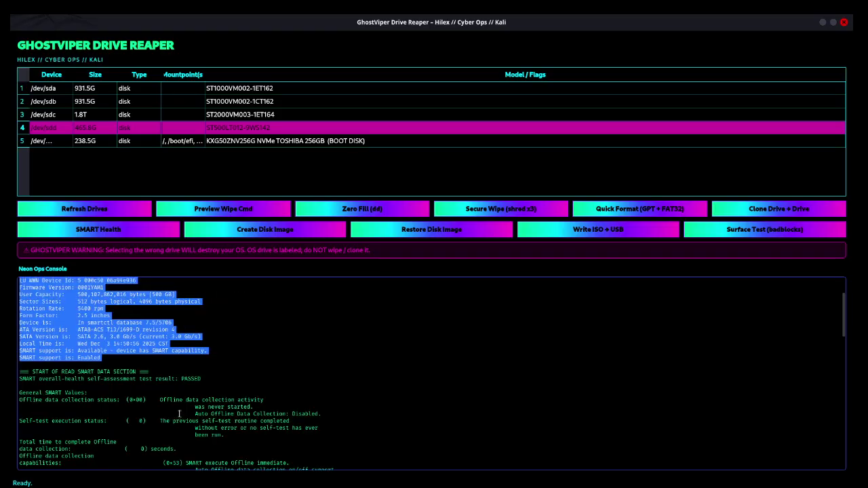
pyautogui.scroll(-4, 171, 385)
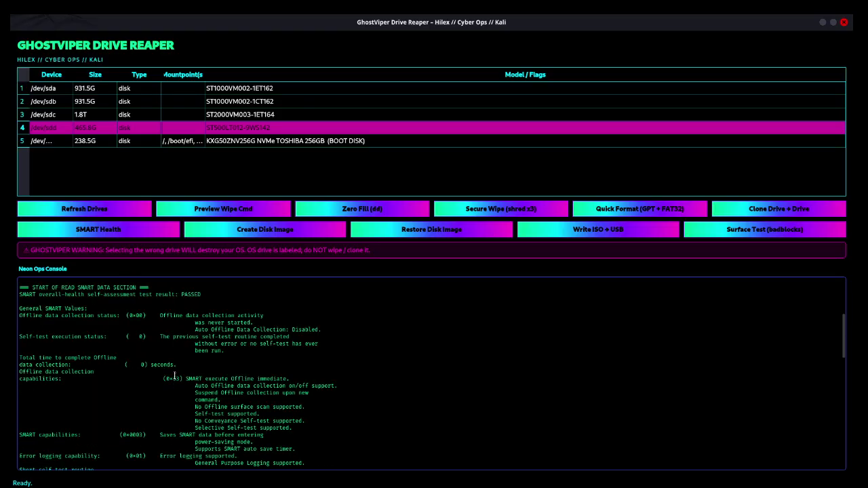
pyautogui.scroll(-5, 180, 375)
pyautogui.moveTo(122, 350); pyautogui.dragTo(353, 390)
pyautogui.scroll(-3, 342, 383)
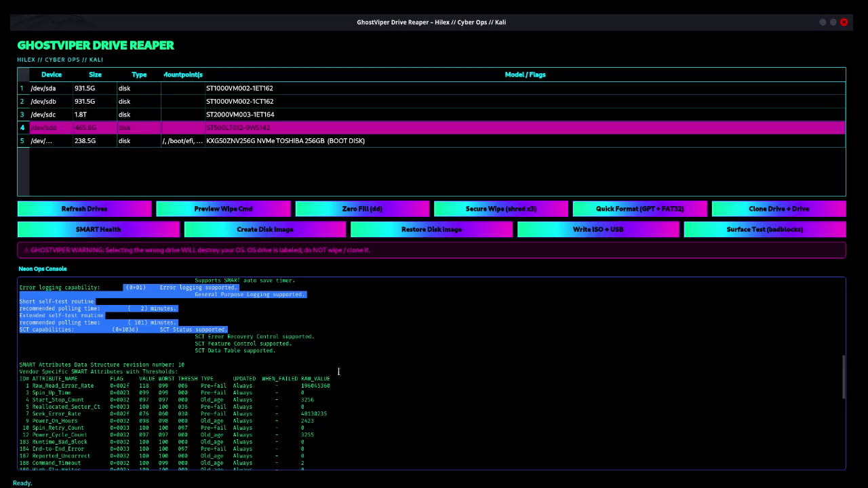
pyautogui.scroll(-3, 283, 371)
pyautogui.moveTo(53, 294); pyautogui.dragTo(280, 461)
pyautogui.scroll(-8, 279, 407)
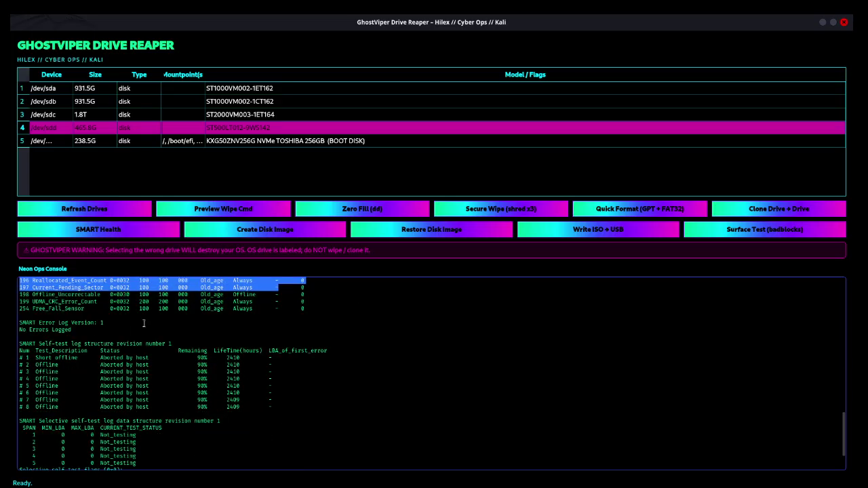
pyautogui.moveTo(47, 338); pyautogui.dragTo(326, 422)
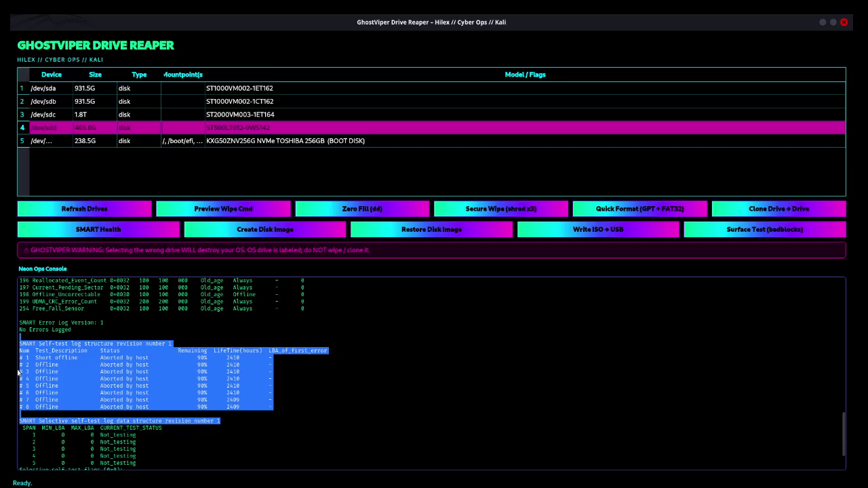
pyautogui.click(53, 347)
pyautogui.moveTo(53, 347); pyautogui.dragTo(204, 386)
pyautogui.moveTo(191, 358); pyautogui.dragTo(256, 357)
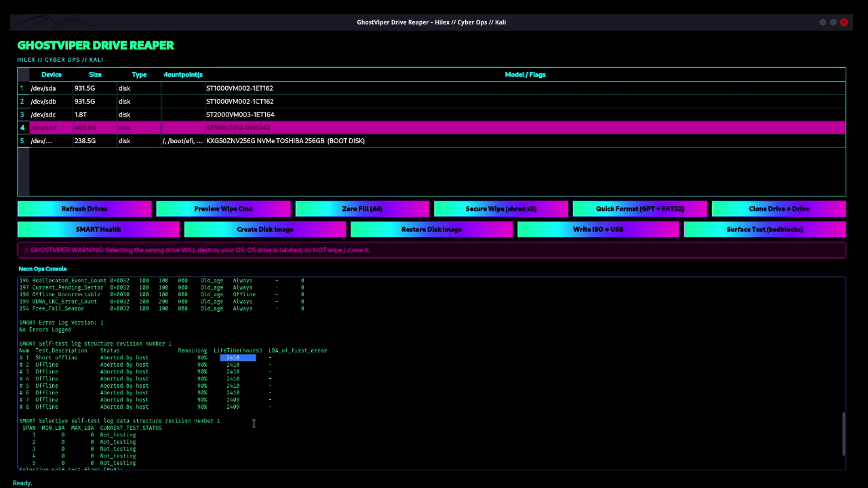
pyautogui.click(284, 388)
pyautogui.moveTo(68, 407); pyautogui.dragTo(37, 365)
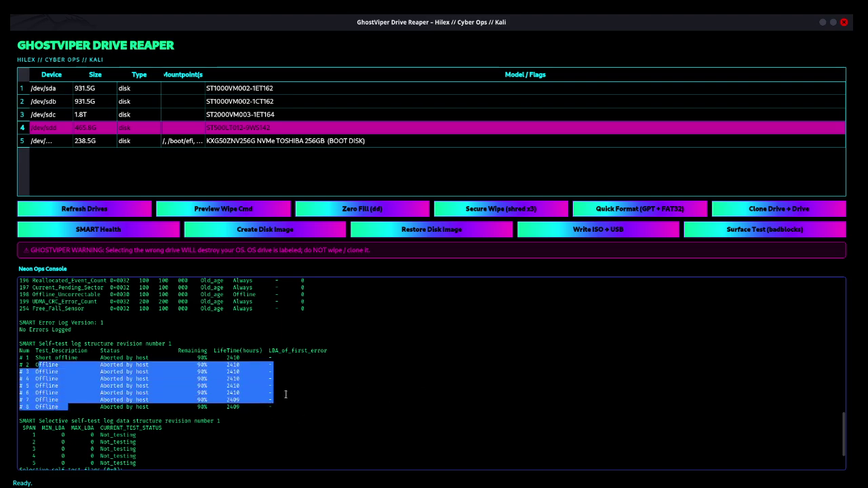
pyautogui.click(226, 369)
pyautogui.scroll(-1, 226, 369)
pyautogui.moveTo(78, 378); pyautogui.dragTo(271, 442)
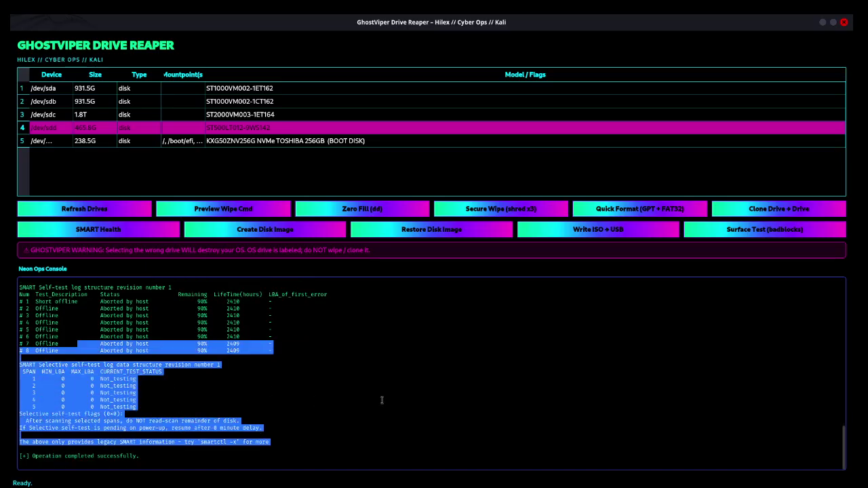
pyautogui.click(189, 298)
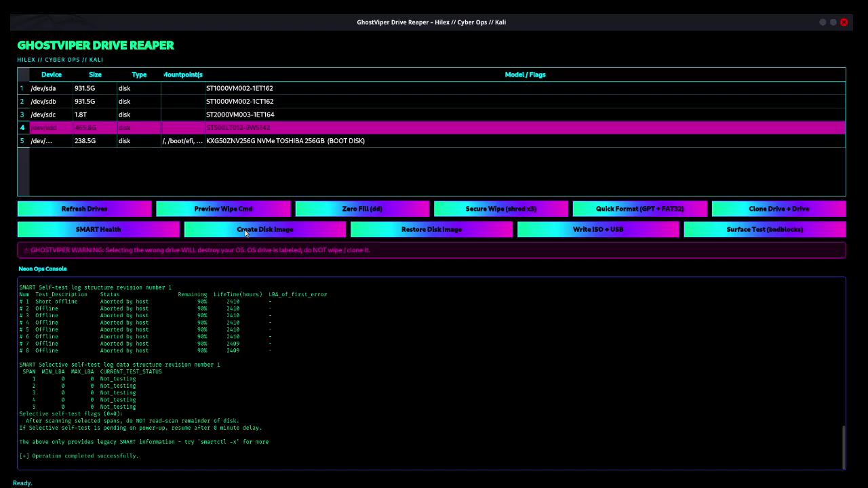
pyautogui.click(246, 231)
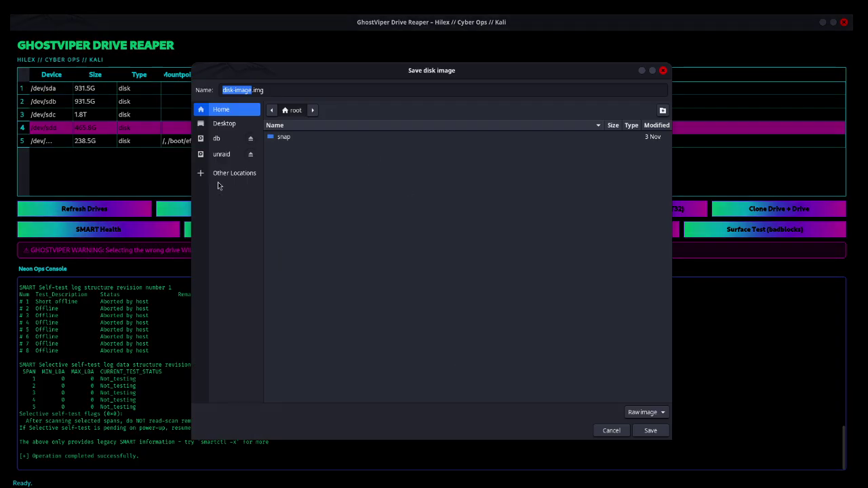
pyautogui.click(663, 70)
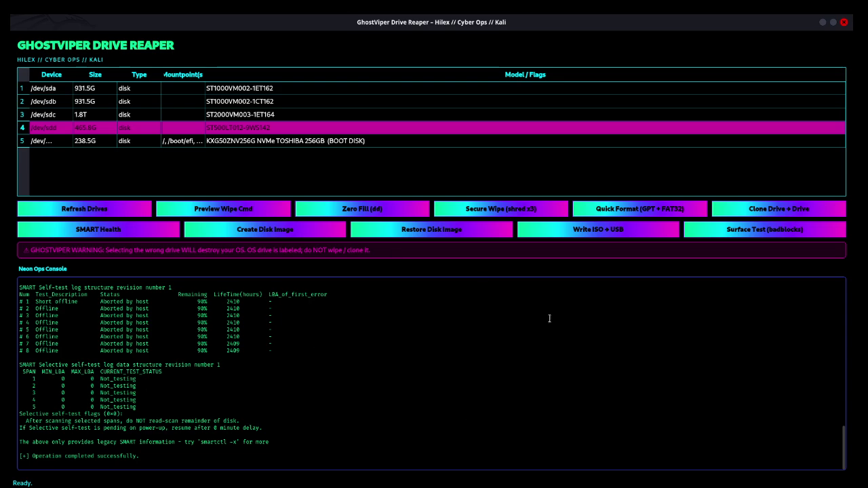
pyautogui.click(561, 235)
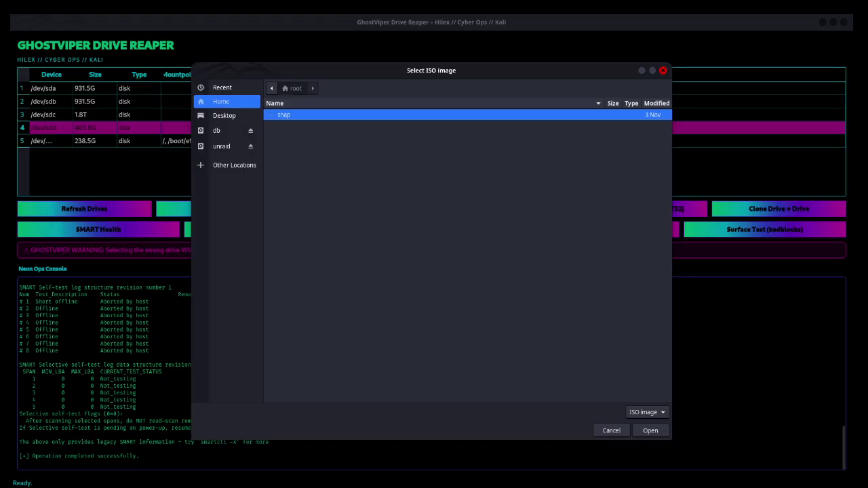
pyautogui.click(663, 71)
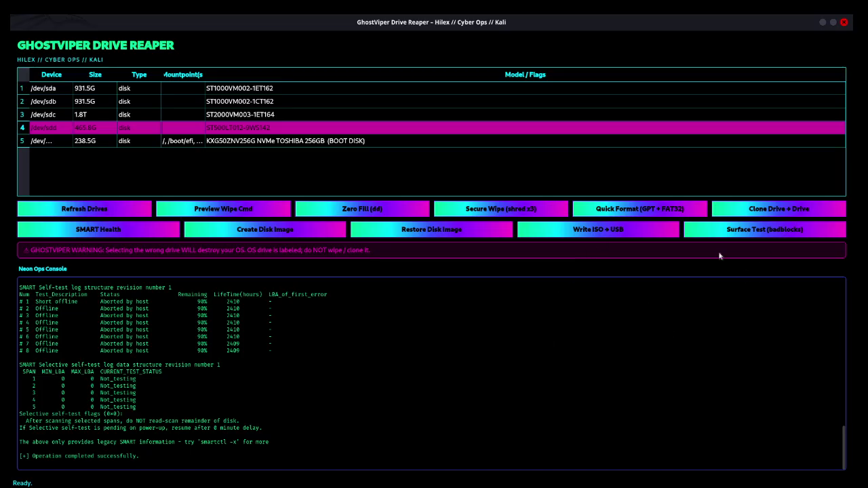
# Step: Start a Surface Test (badblocks) on /dev/sdd, highlighting the warning text before approving it
pyautogui.click(772, 234)
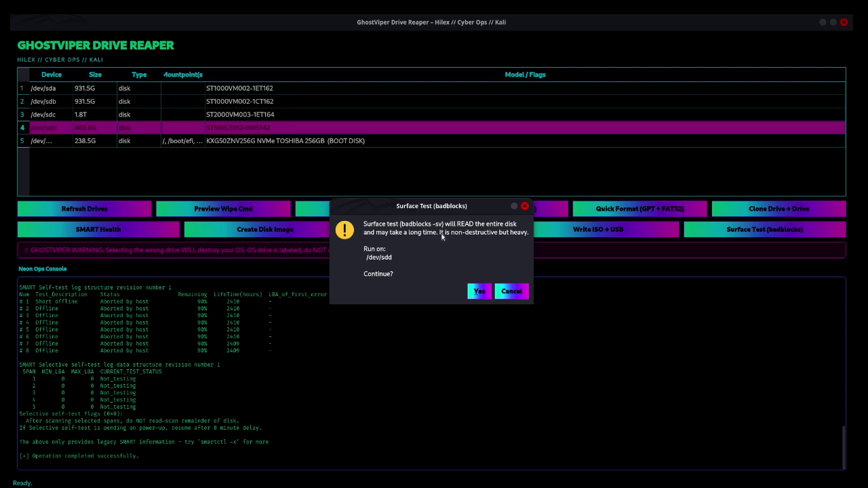
pyautogui.moveTo(372, 228); pyautogui.dragTo(536, 236)
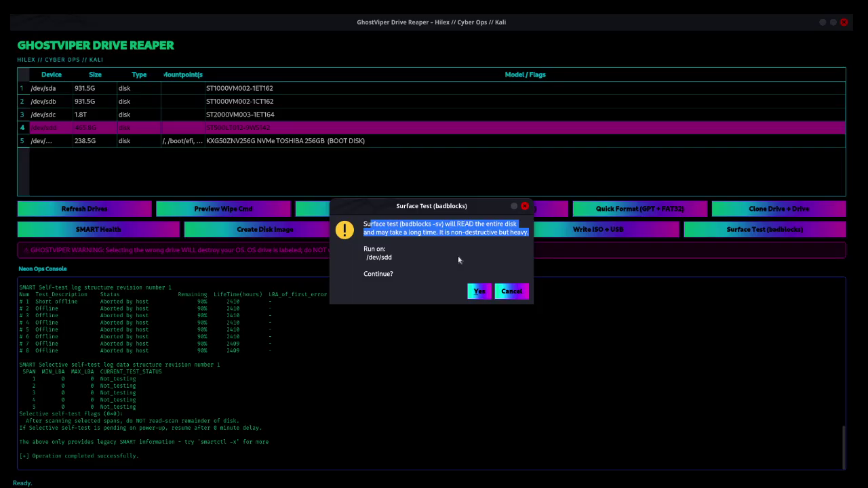
pyautogui.click(486, 297)
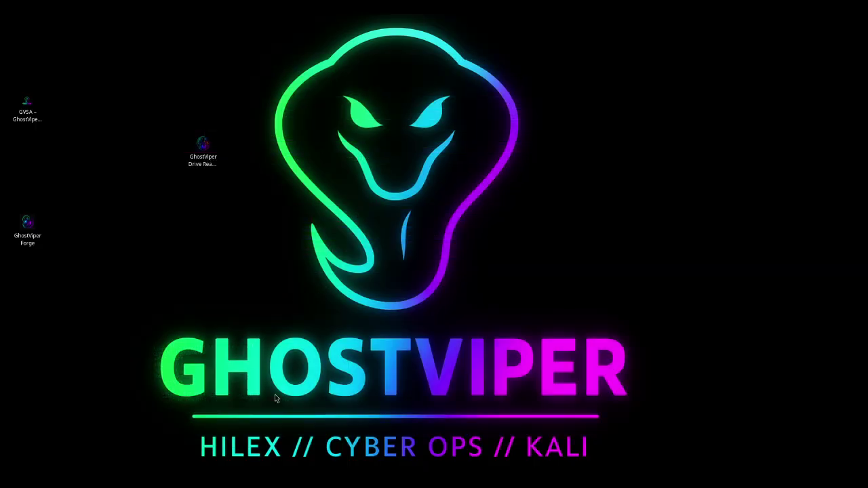
# Step: Relaunch Drive Reaper with the account password, maximize it, and dismiss Surface Test's no-drive warning
pyautogui.doubleClick(201, 143)
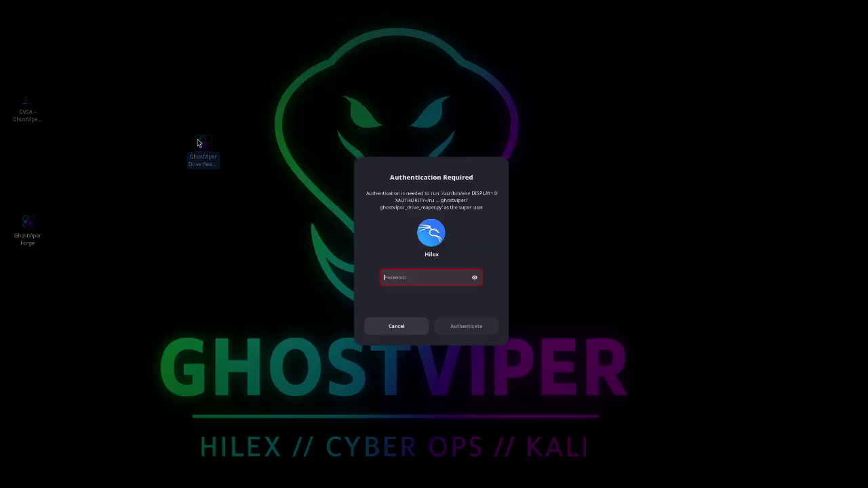
pyautogui.write('kali')
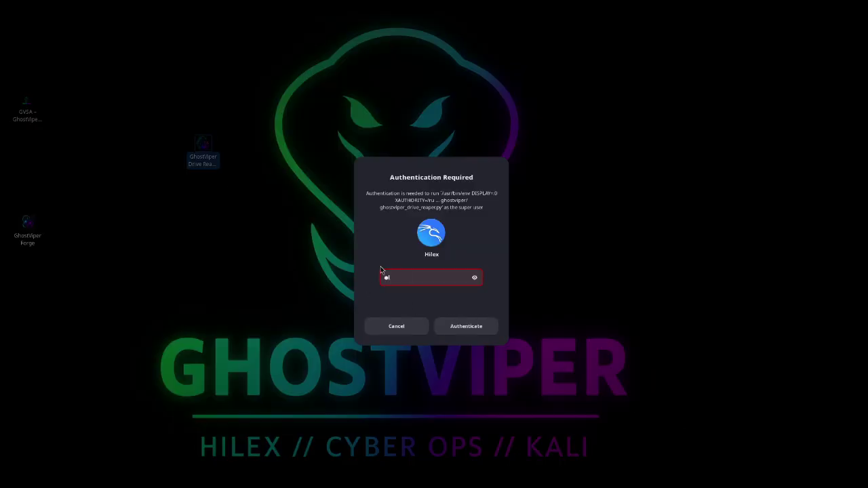
pyautogui.press('Return')
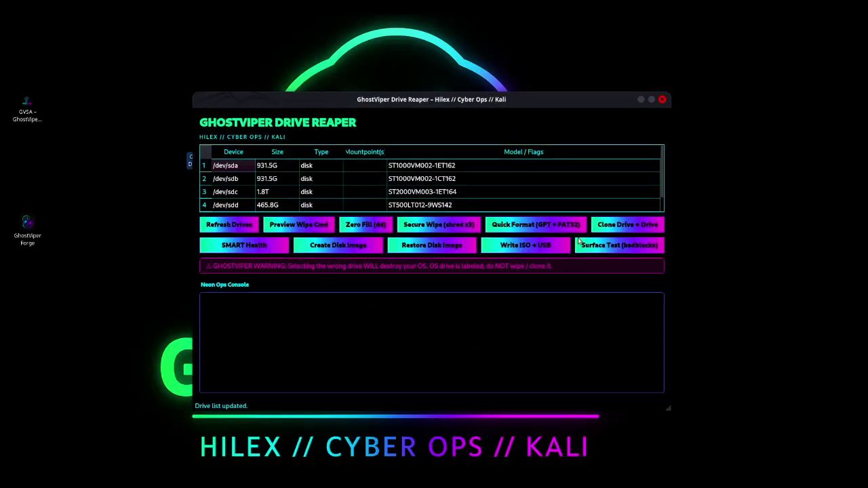
pyautogui.doubleClick(531, 102)
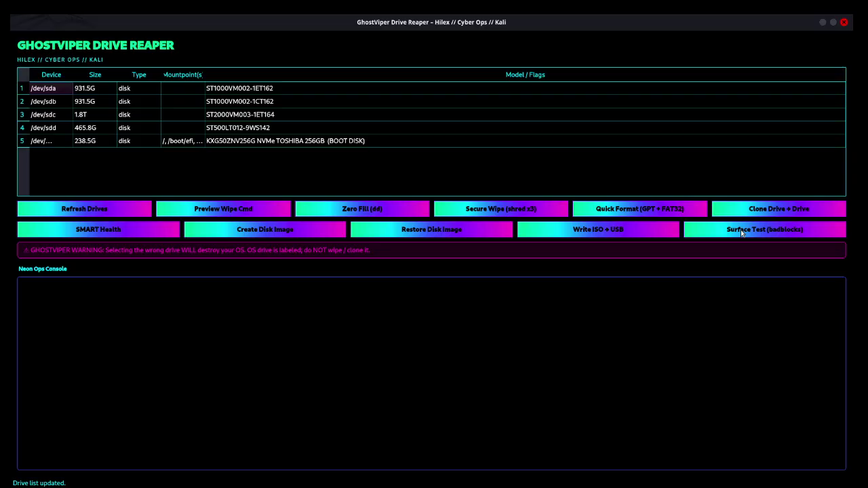
pyautogui.click(754, 237)
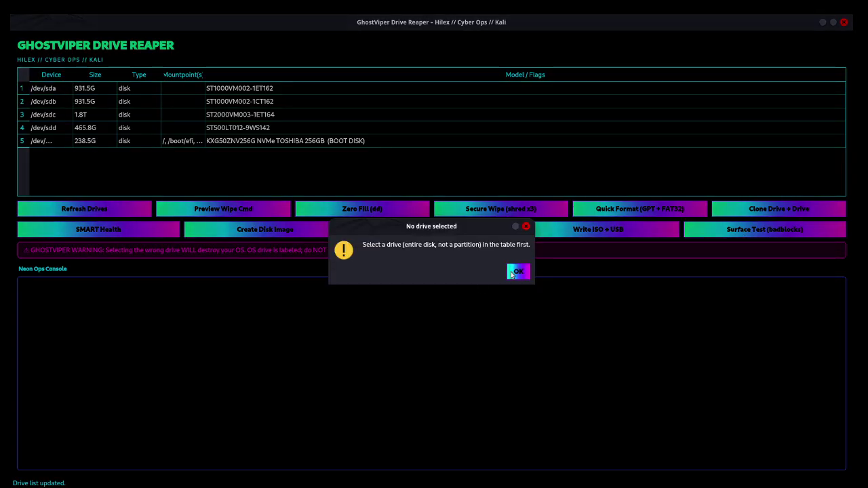
pyautogui.click(511, 274)
# Step: Select /dev/sdd and approve a badblocks Surface Test, highlighting the block-range console output
pyautogui.click(161, 129)
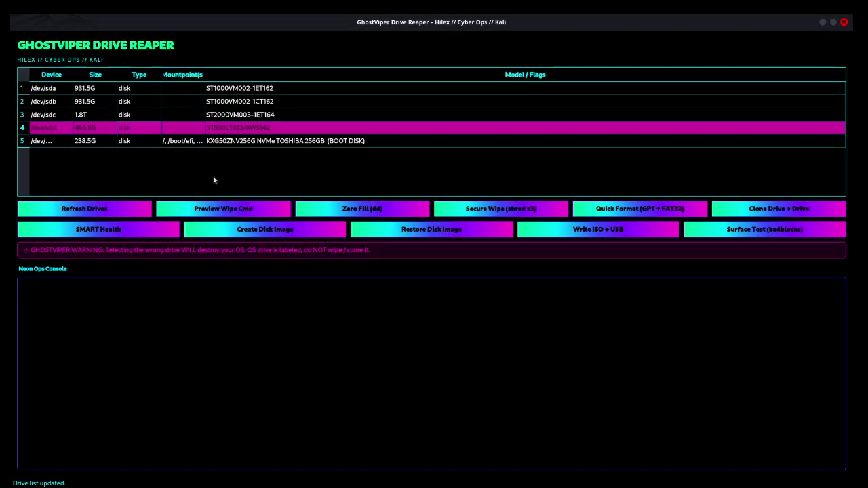
pyautogui.click(778, 234)
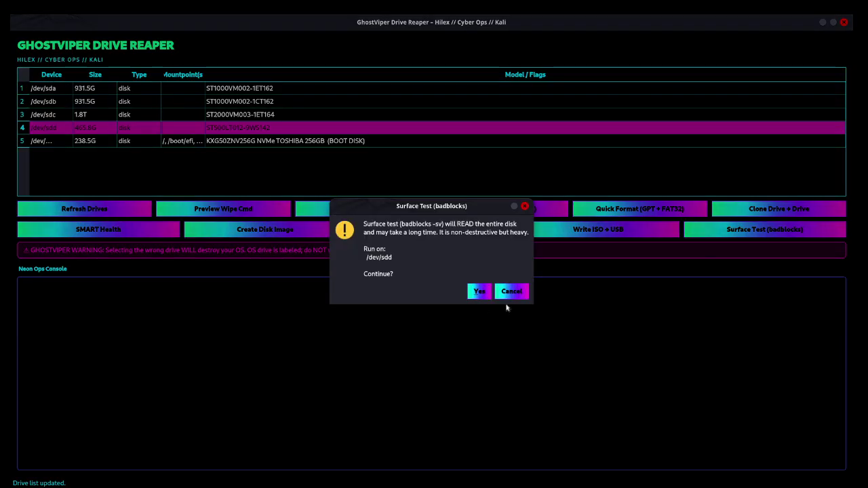
pyautogui.click(479, 291)
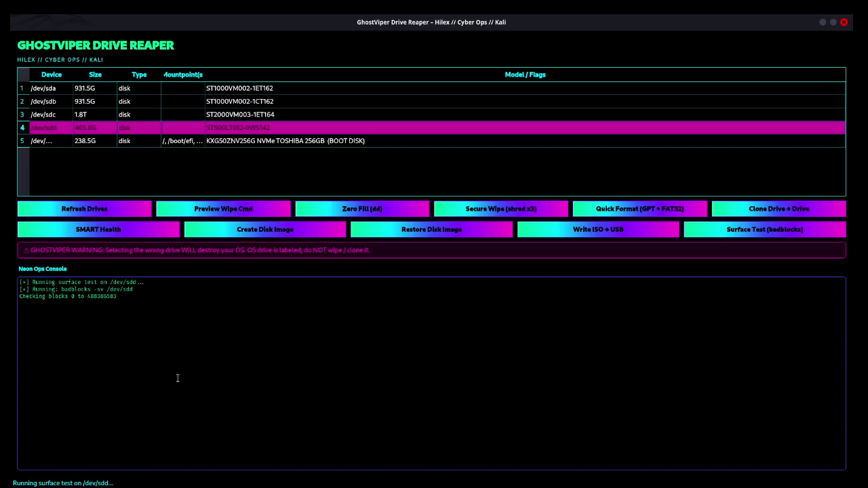
pyautogui.moveTo(126, 300); pyautogui.dragTo(8, 285)
pyautogui.click(95, 338)
# Step: Close Drive Reaper, rearrange the Drive Reaper and GVSA desktop icons, and open GVSA maximized
pyautogui.click(844, 22)
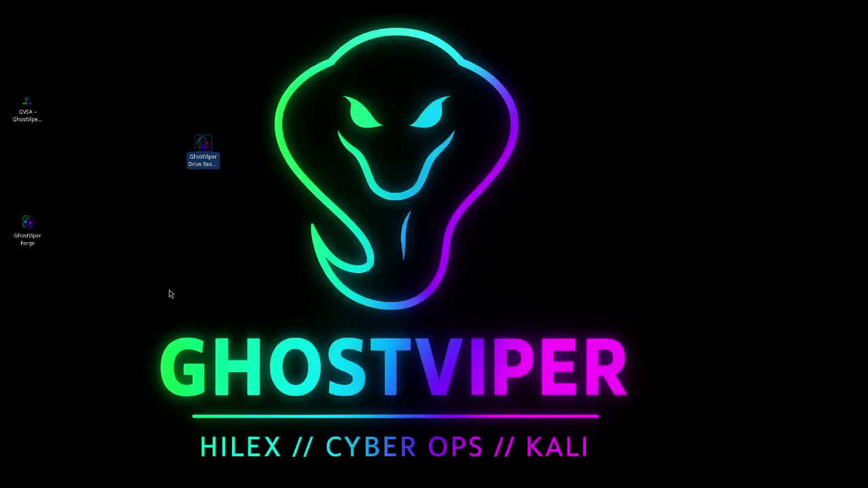
pyautogui.moveTo(208, 150); pyautogui.dragTo(39, 182)
pyautogui.moveTo(33, 112); pyautogui.dragTo(274, 148)
pyautogui.moveTo(33, 163); pyautogui.dragTo(37, 261)
pyautogui.moveTo(34, 197); pyautogui.dragTo(34, 78)
pyautogui.moveTo(271, 153); pyautogui.dragTo(203, 157)
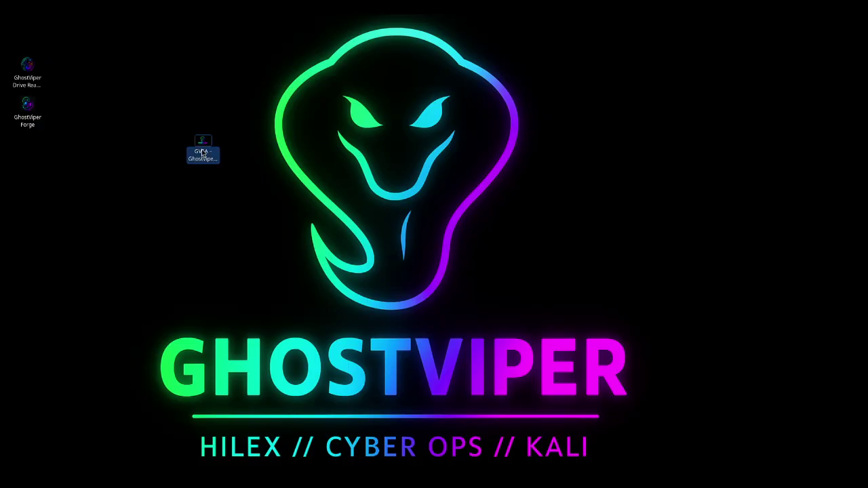
pyautogui.doubleClick(202, 153)
pyautogui.doubleClick(490, 80)
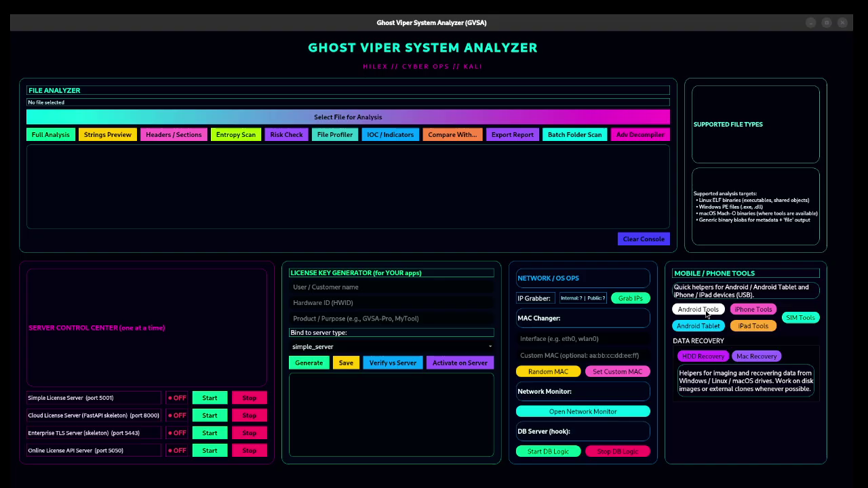
# Step: Open the Android device and Android tablet toolkits and arrange their windows side by side
pyautogui.click(698, 310)
pyautogui.click(698, 327)
pyautogui.moveTo(401, 71); pyautogui.dragTo(559, 77)
pyautogui.moveTo(450, 76); pyautogui.dragTo(238, 81)
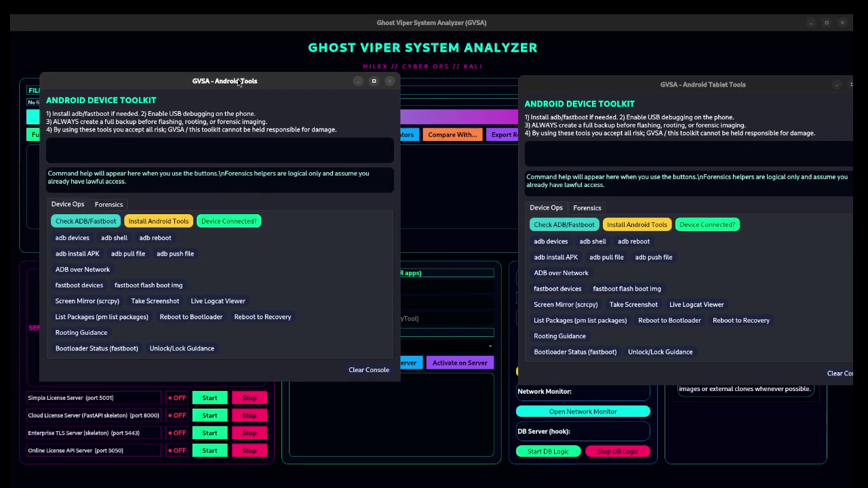
pyautogui.moveTo(642, 82); pyautogui.dragTo(573, 70)
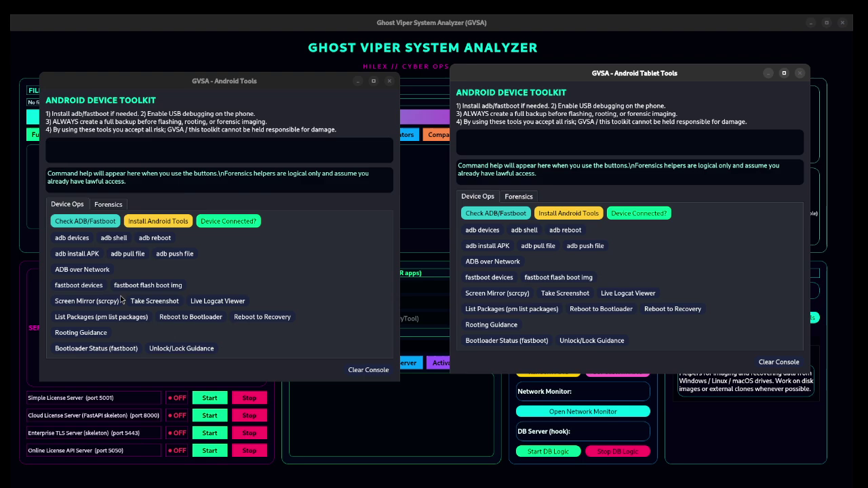
# Step: Check for connected Android devices in both toolkits, then close the tablet toolkit
pyautogui.click(85, 285)
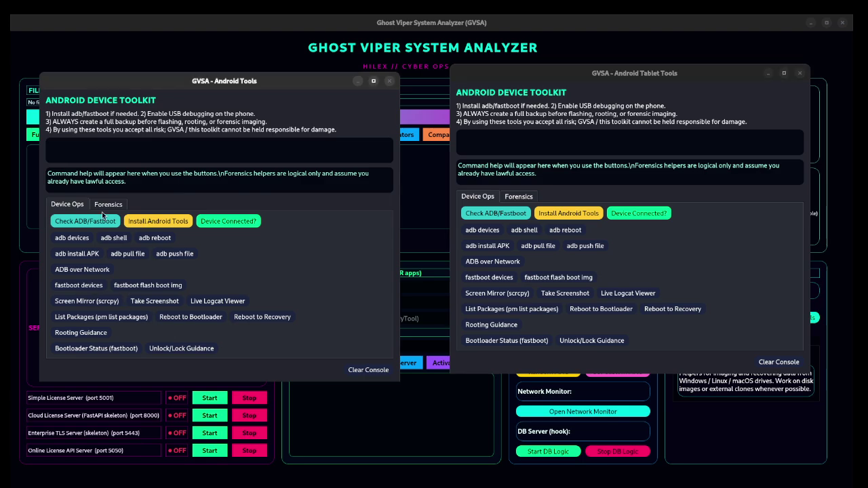
pyautogui.click(226, 223)
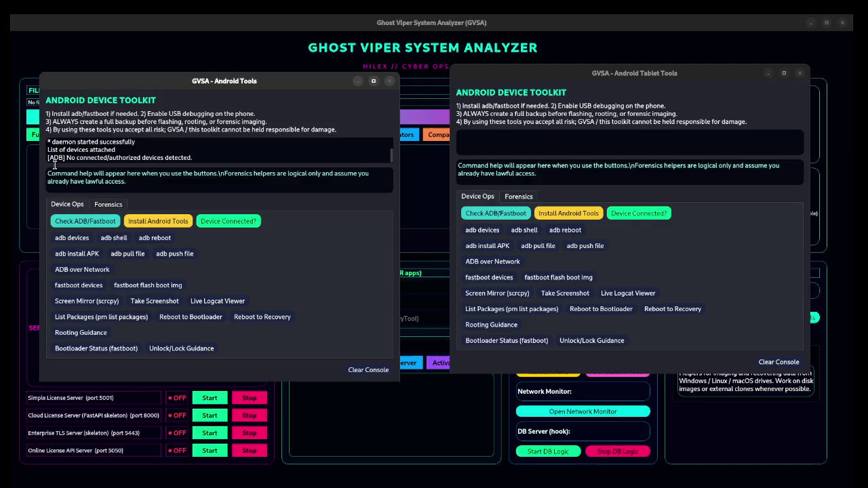
pyautogui.click(228, 221)
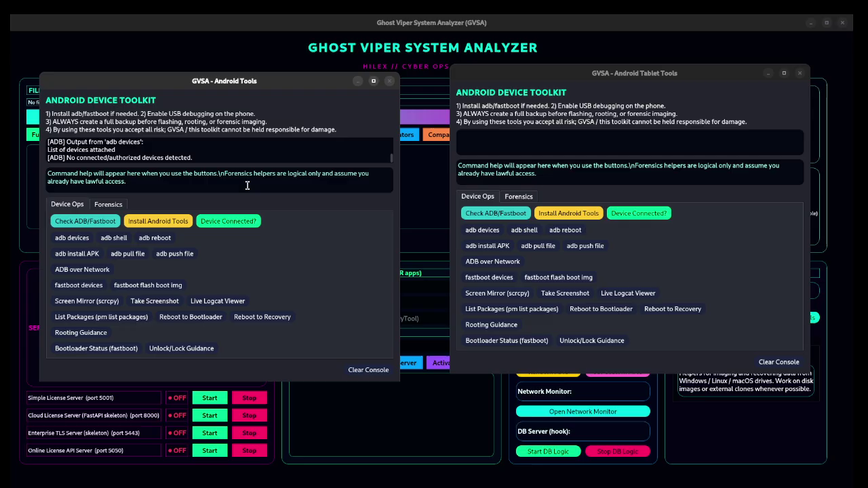
pyautogui.click(657, 215)
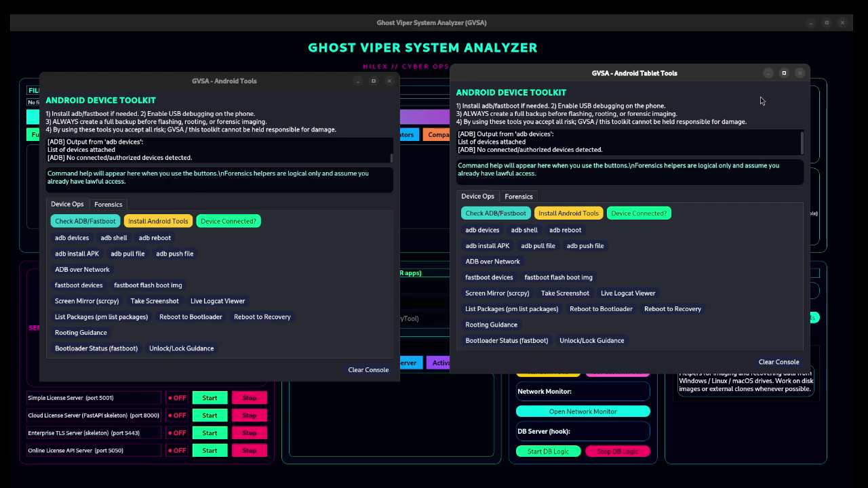
pyautogui.click(800, 73)
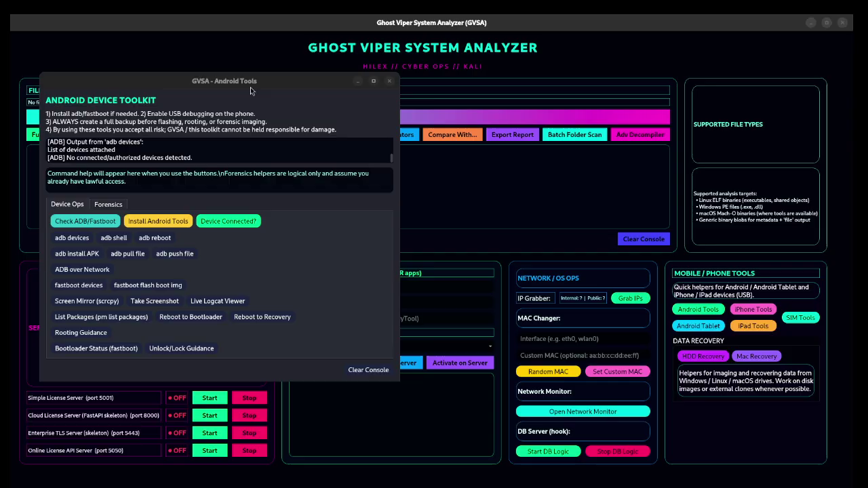
# Step: Drag the GVSA - Android Tools window up and right so it sits mid-screen
pyautogui.moveTo(250, 92); pyautogui.dragTo(360, 59)
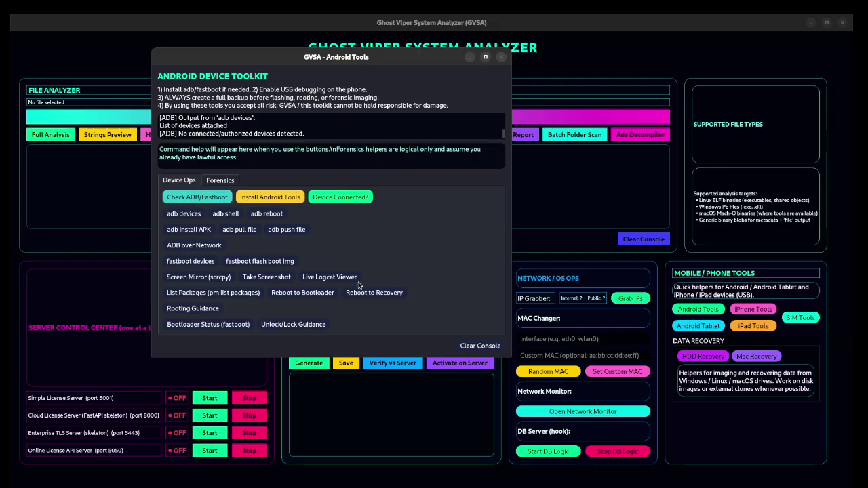
# Step: Check Device Connected?, maximize the Android toolkit, and recheck the connection
pyautogui.click(359, 201)
pyautogui.moveTo(354, 133); pyautogui.dragTo(154, 117)
pyautogui.doubleClick(328, 59)
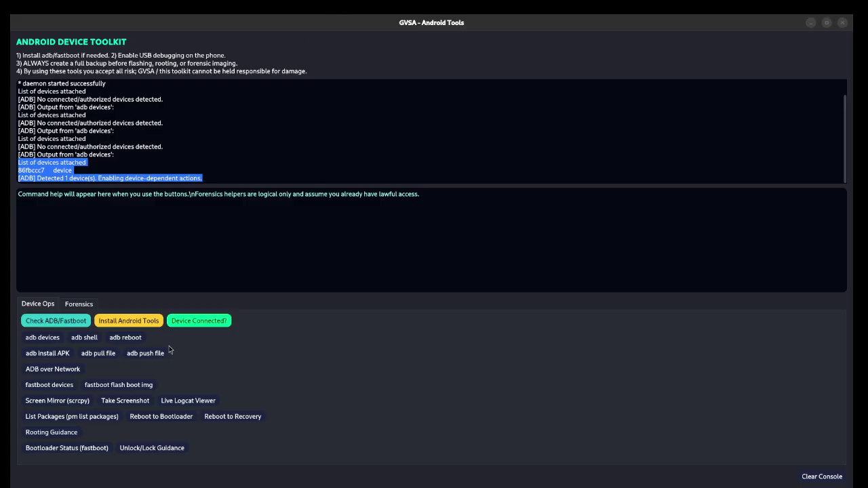
pyautogui.click(203, 325)
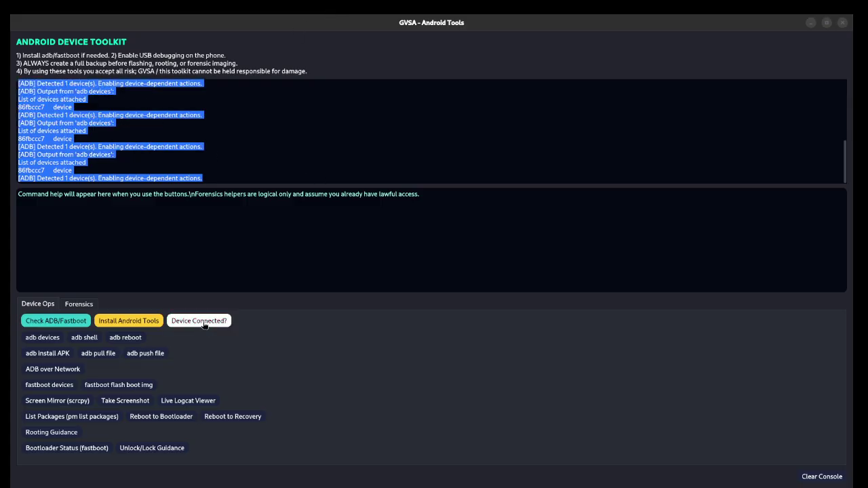
pyautogui.click(265, 163)
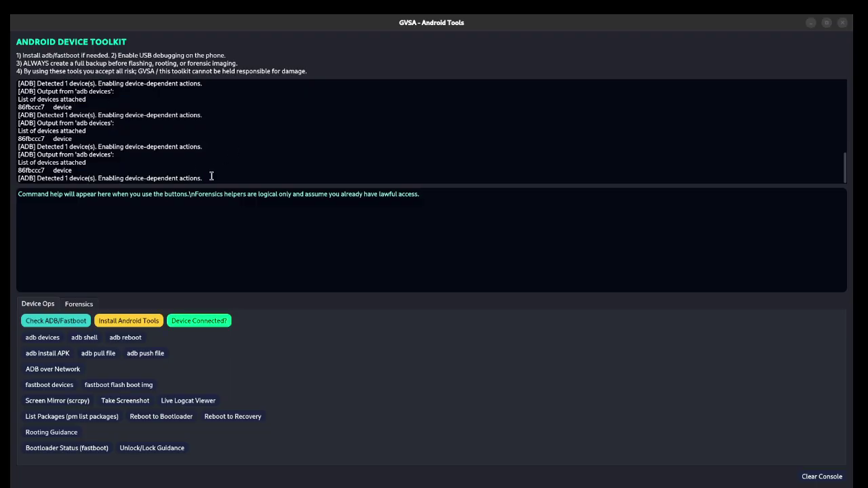
pyautogui.moveTo(210, 173); pyautogui.dragTo(123, 184)
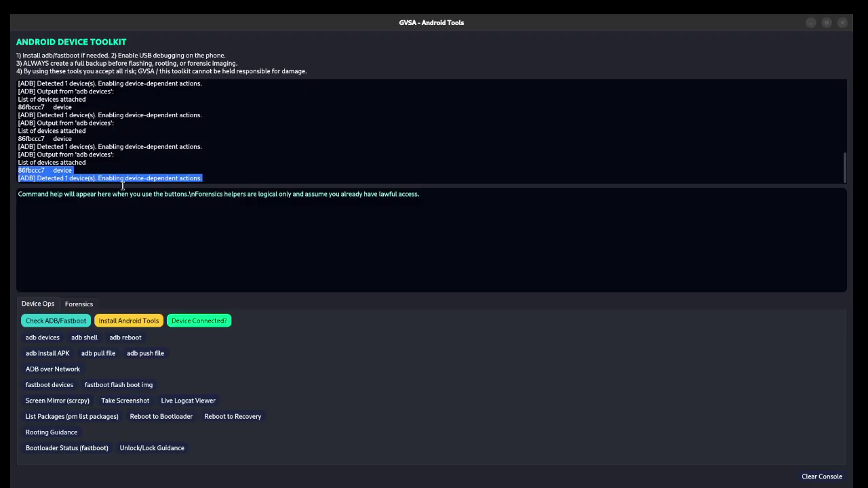
# Step: Clear the console and rerun adb devices so only one attached device is listed
pyautogui.click(50, 343)
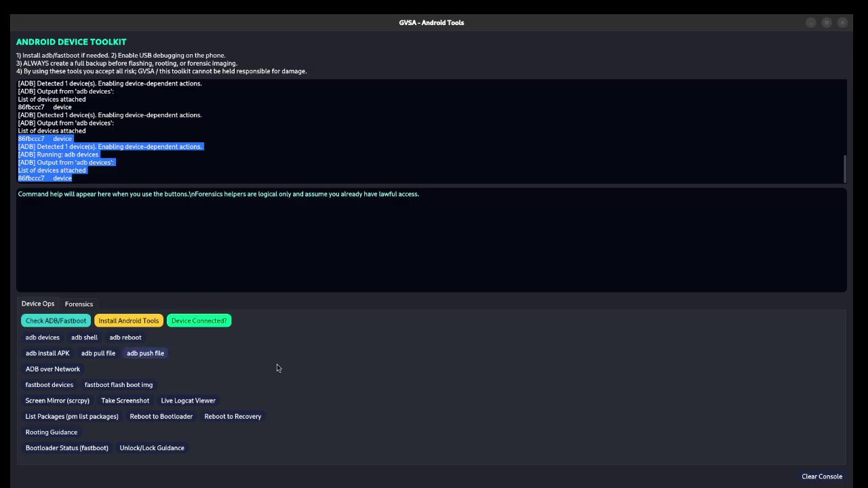
pyautogui.click(826, 480)
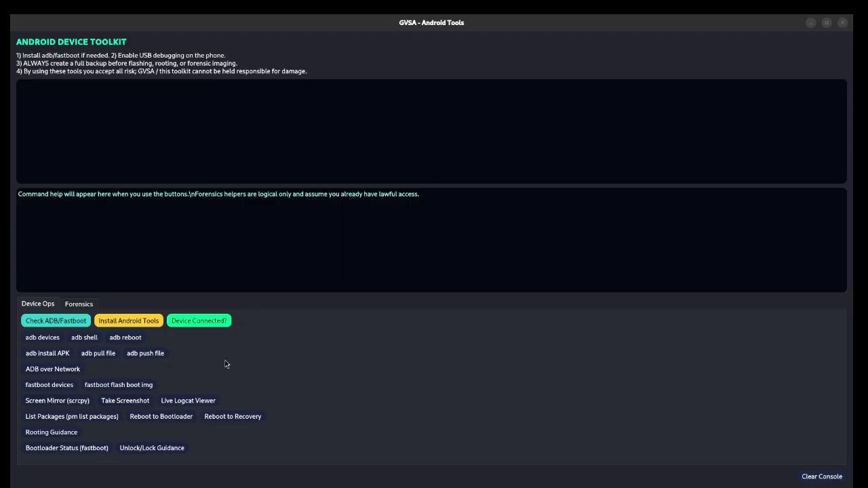
pyautogui.click(41, 337)
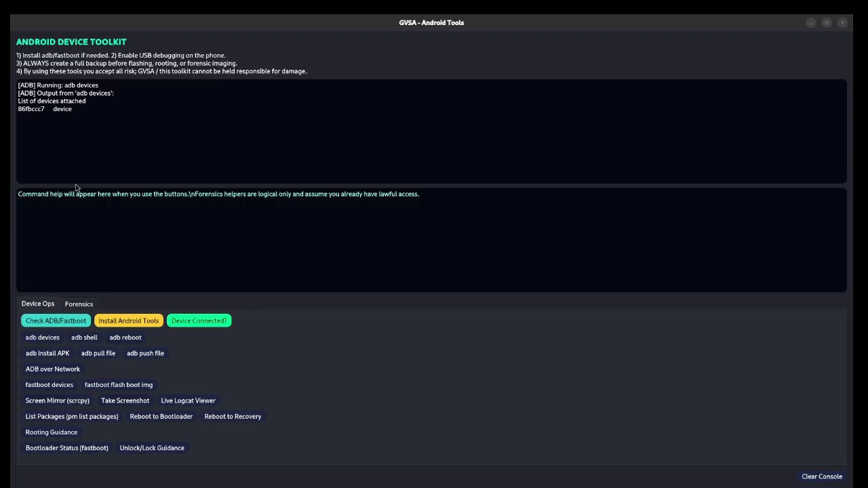
pyautogui.moveTo(69, 119); pyautogui.dragTo(19, 84)
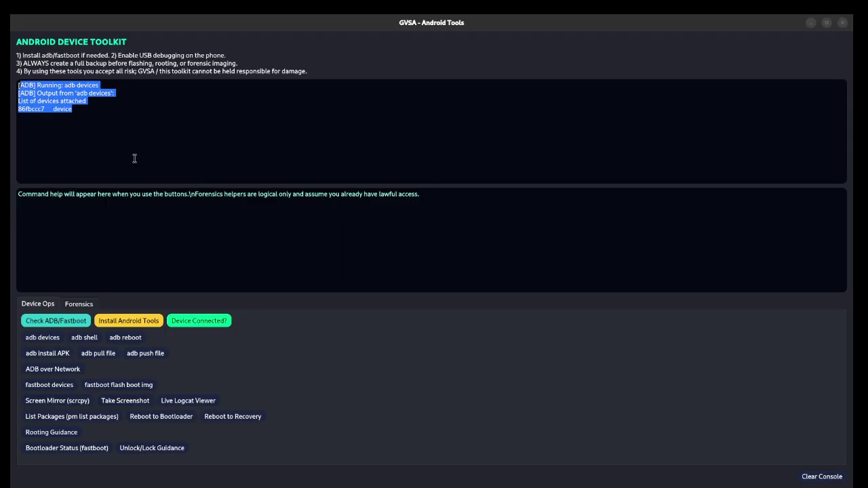
pyautogui.click(173, 195)
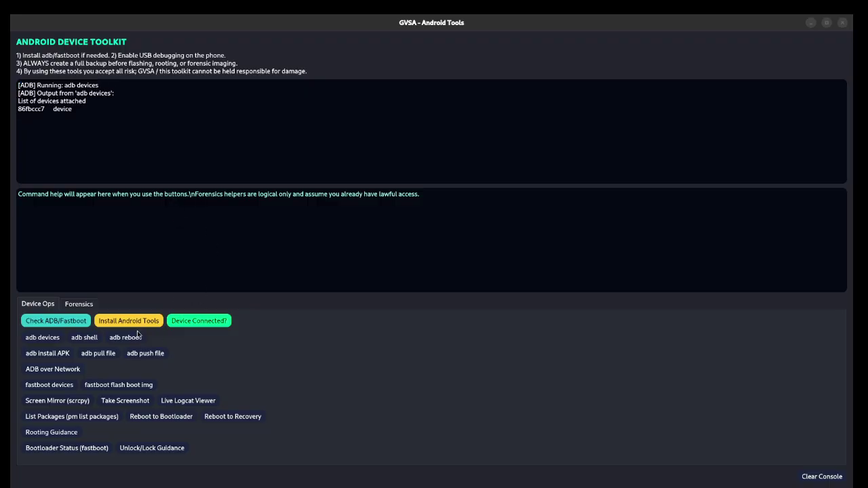
# Step: Launch and close an interactive adb shell, then bring up the APK install file picker
pyautogui.click(83, 341)
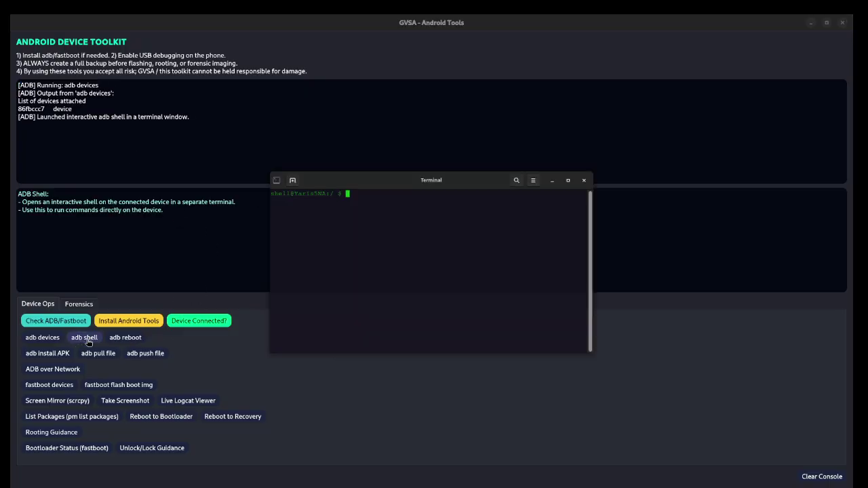
pyautogui.moveTo(422, 162); pyautogui.dragTo(383, 166)
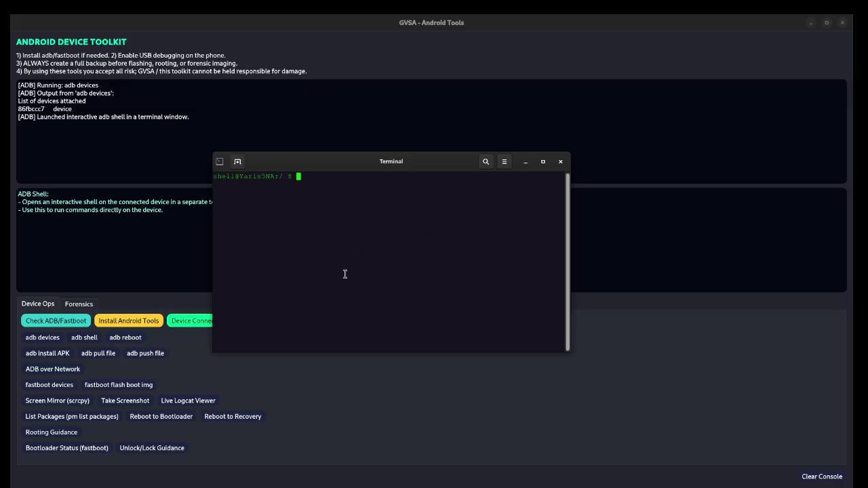
pyautogui.click(561, 163)
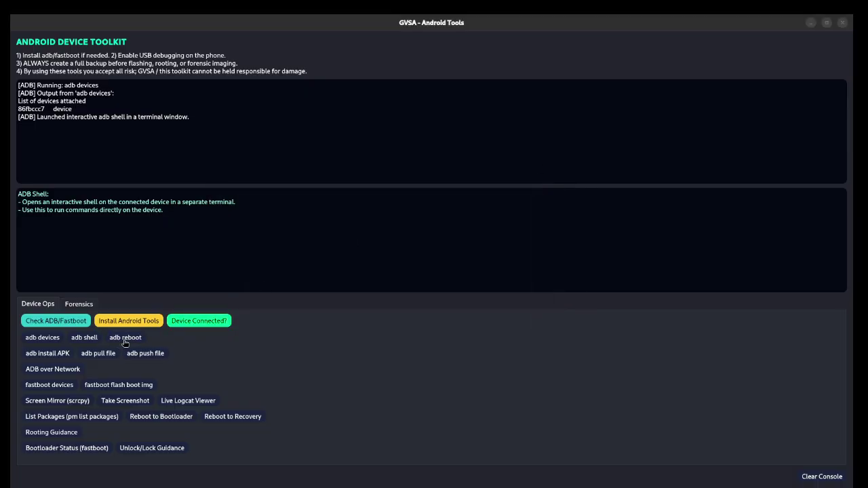
pyautogui.click(55, 360)
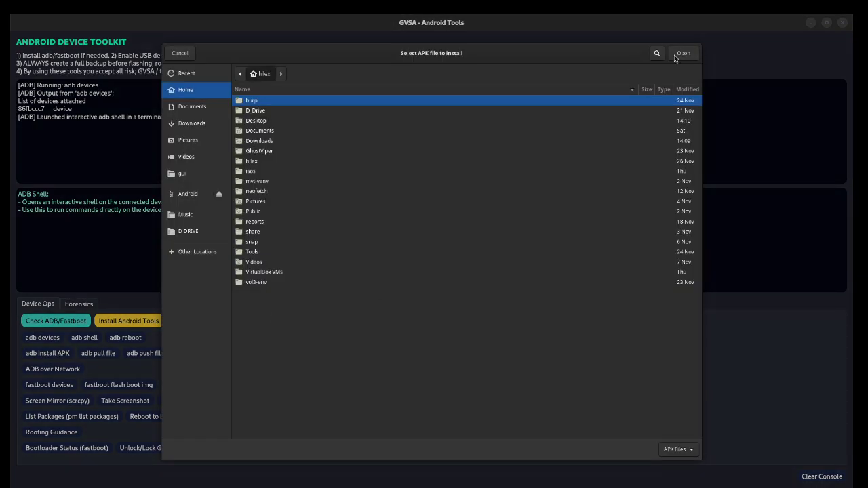
# Step: Cancel the APK file picker twice and dismiss the empty ADB over Network IP prompt
pyautogui.click(175, 54)
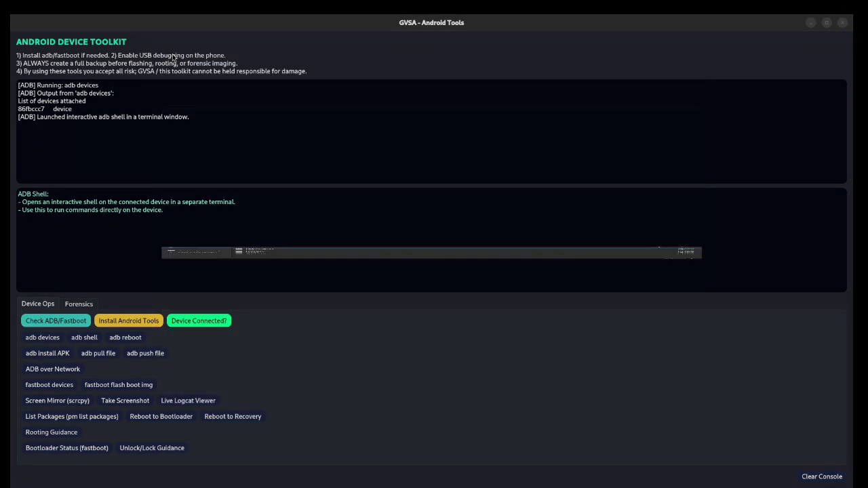
pyautogui.click(48, 354)
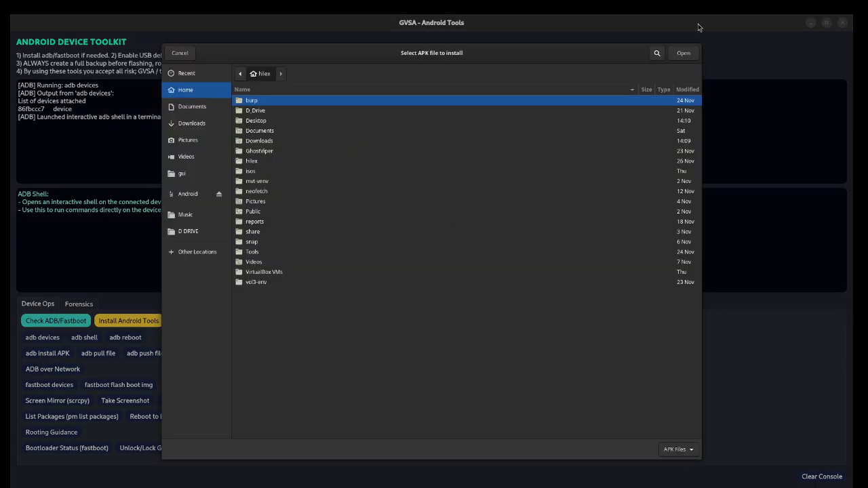
pyautogui.click(187, 53)
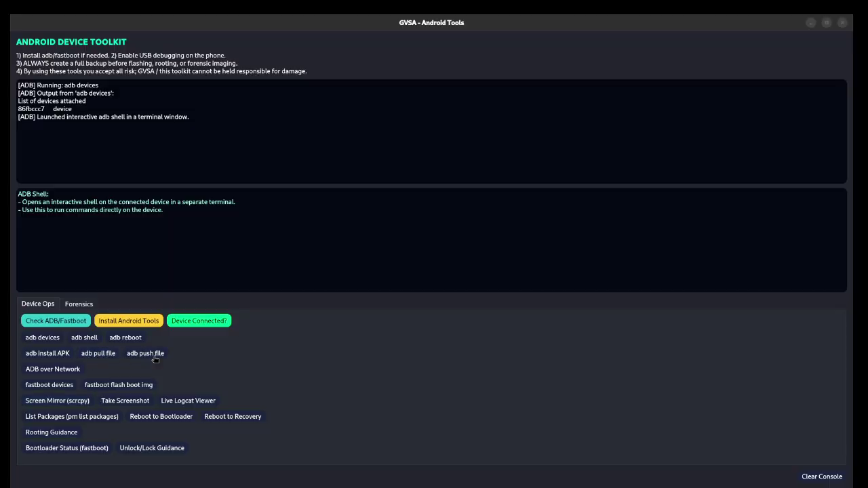
pyautogui.click(57, 374)
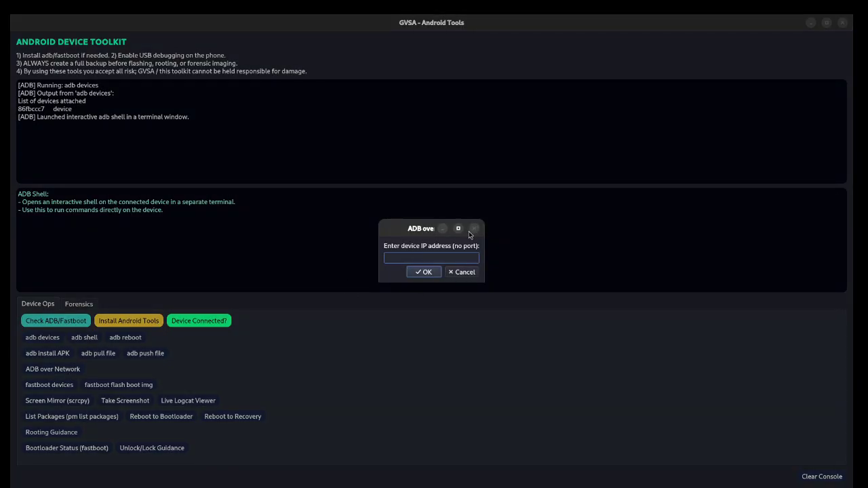
pyautogui.click(435, 272)
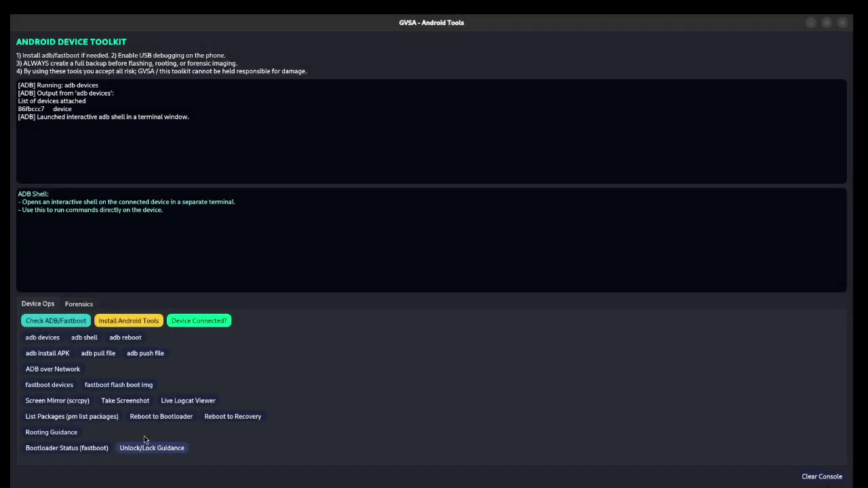
# Step: Run fastboot devices, try Screen Mirror (scrcpy) twice, then clear the console
pyautogui.click(57, 390)
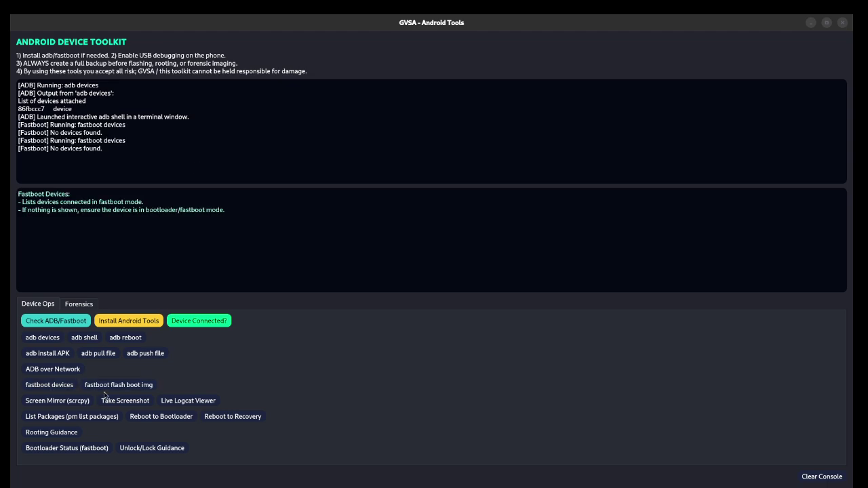
pyautogui.click(83, 399)
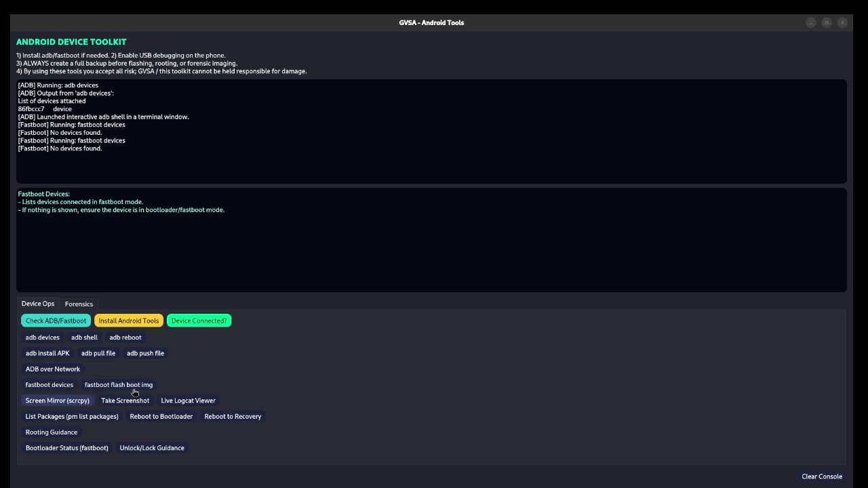
pyautogui.click(47, 404)
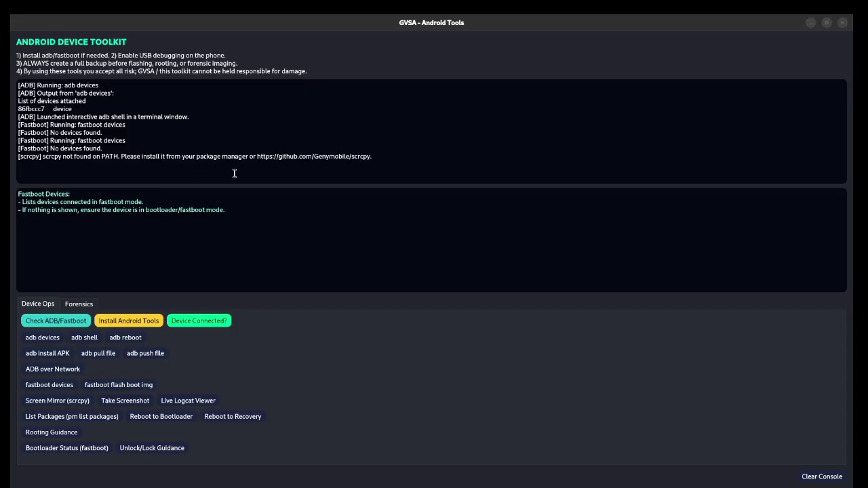
pyautogui.click(368, 158)
pyautogui.moveTo(372, 157); pyautogui.dragTo(93, 158)
pyautogui.click(92, 163)
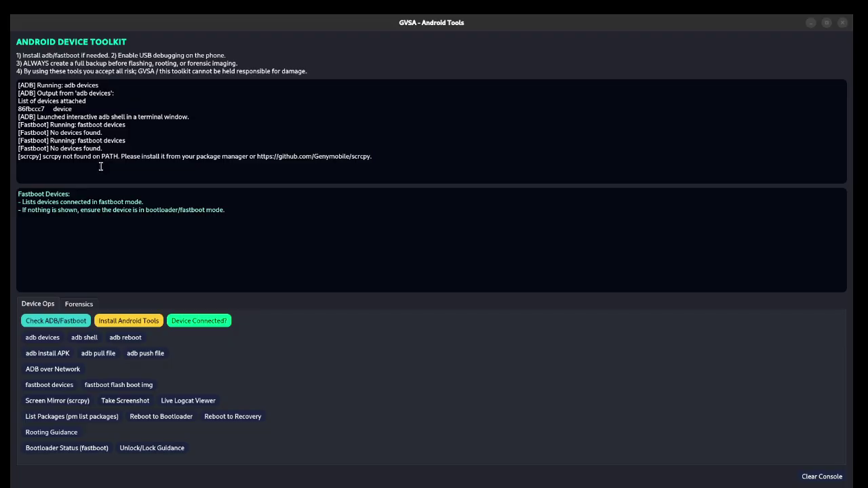
pyautogui.click(829, 477)
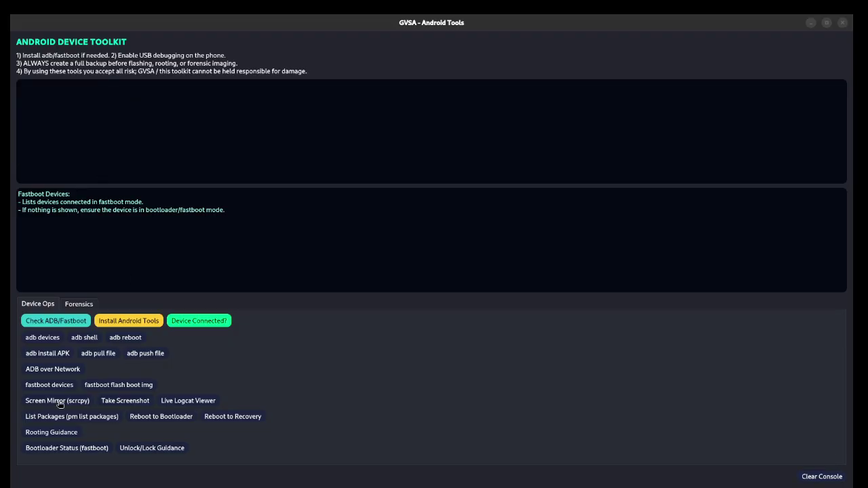
# Step: Cancel a phone screenshot, browse the Live Logcat Viewer, then list installed packages
pyautogui.click(126, 404)
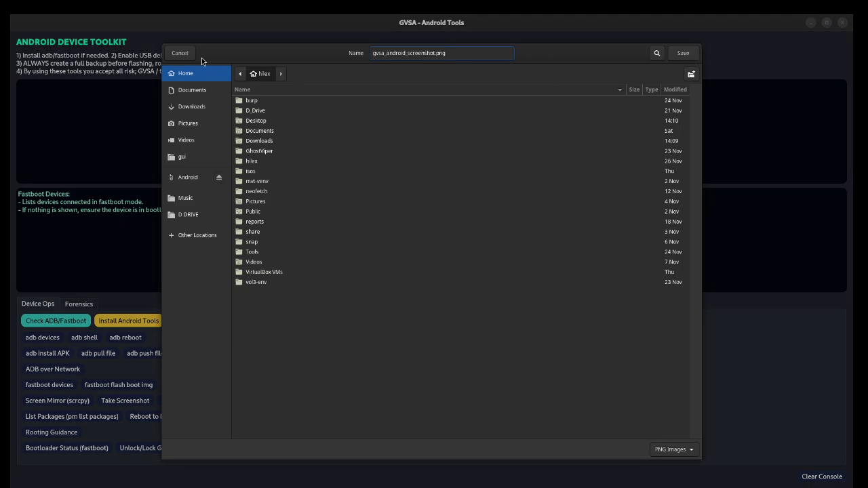
pyautogui.click(180, 53)
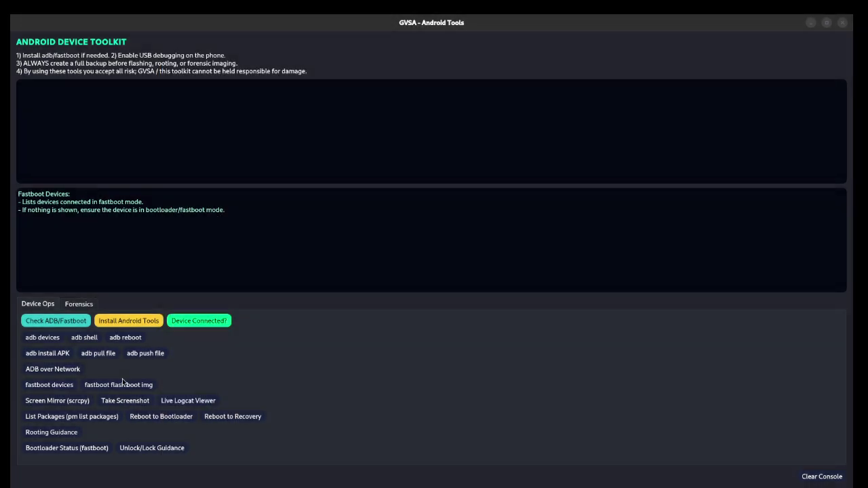
pyautogui.click(191, 402)
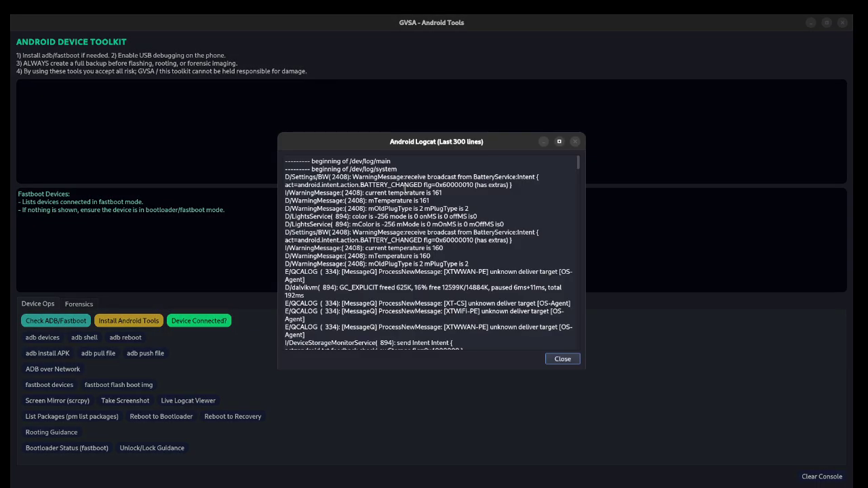
pyautogui.scroll(-5, 409, 239)
pyautogui.scroll(-5, 409, 239)
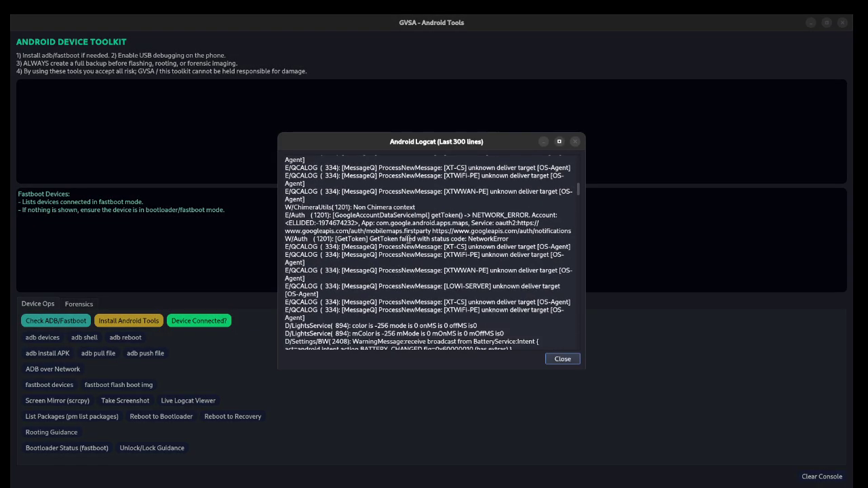
pyautogui.click(569, 360)
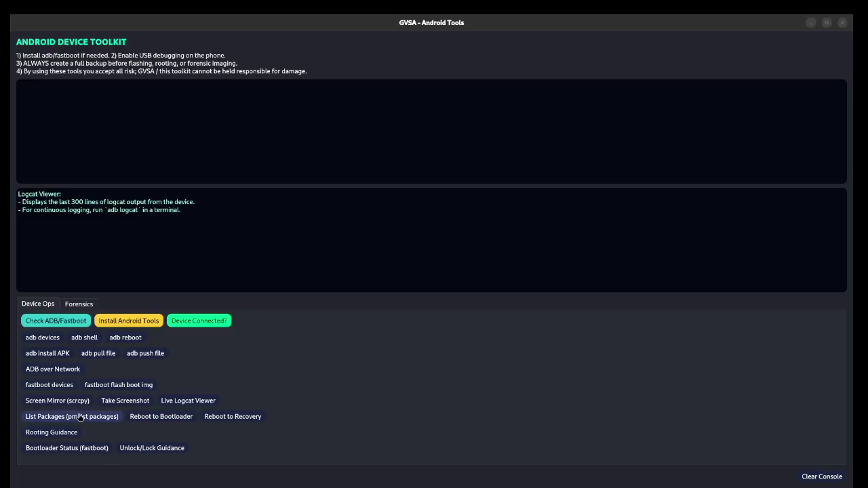
pyautogui.click(111, 417)
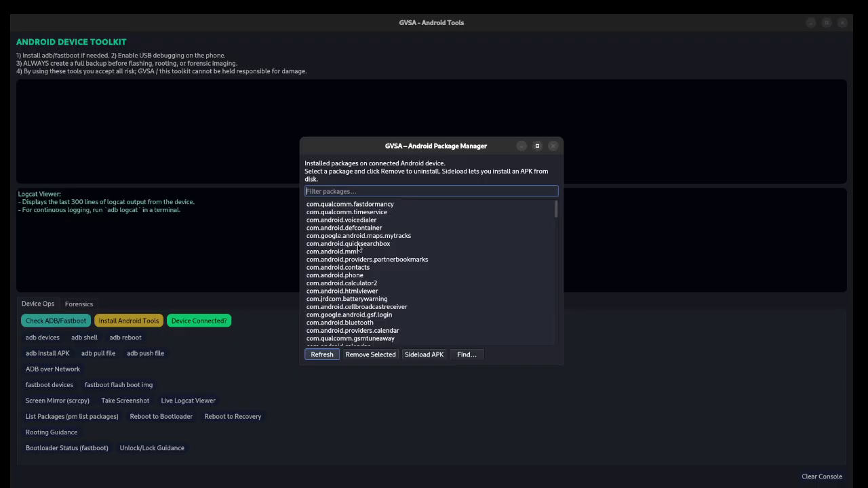
# Step: Filter the package list by 'cal', select com.android.calendar, and close the Package Manager
pyautogui.scroll(-10, 362, 255)
pyautogui.scroll(-10, 364, 255)
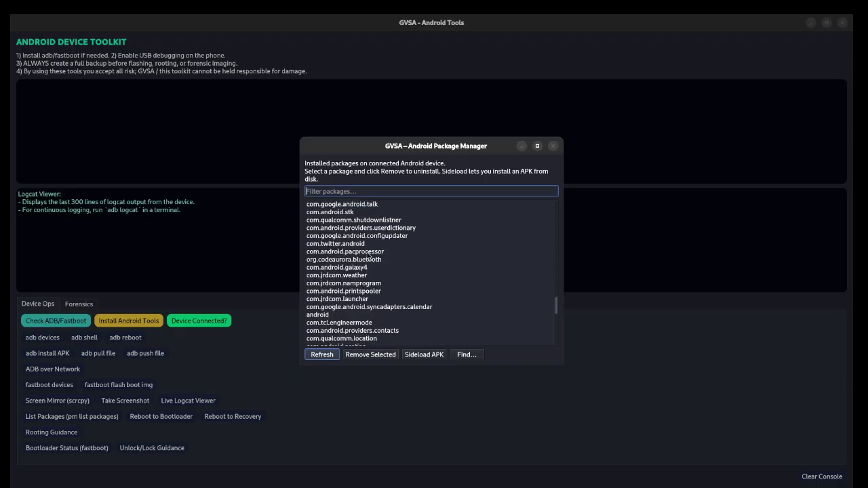
pyautogui.scroll(5, 368, 257)
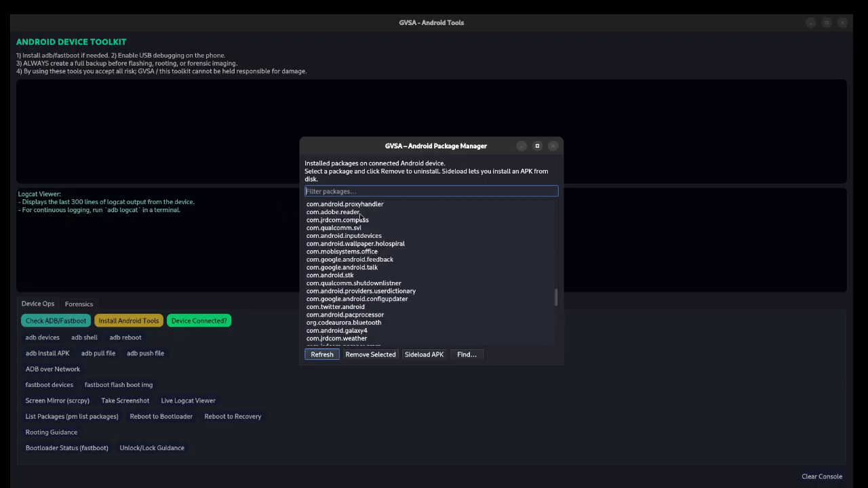
pyautogui.write('c')
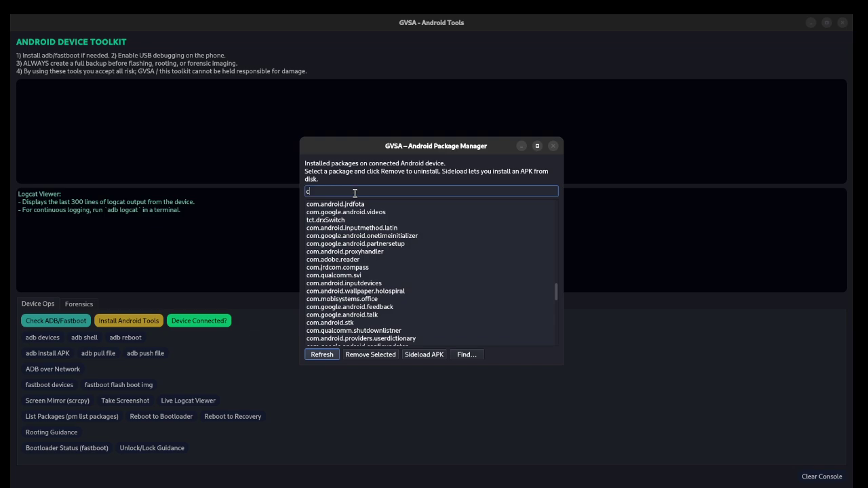
pyautogui.write('al')
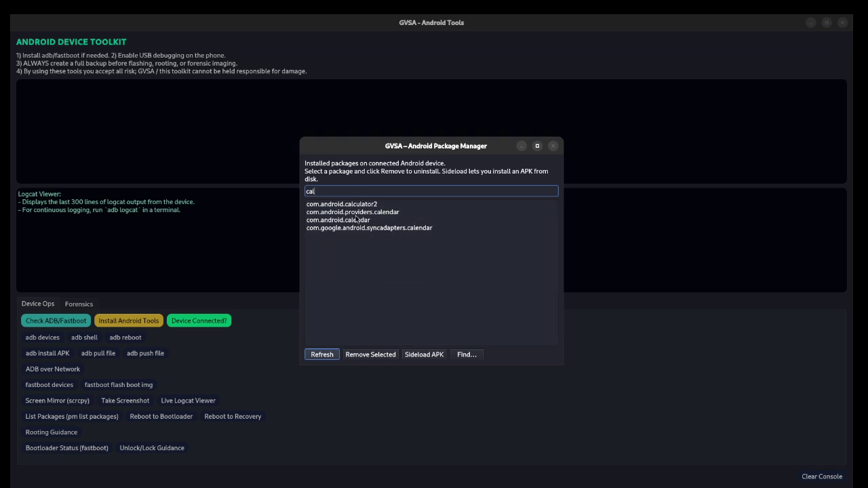
pyautogui.click(356, 221)
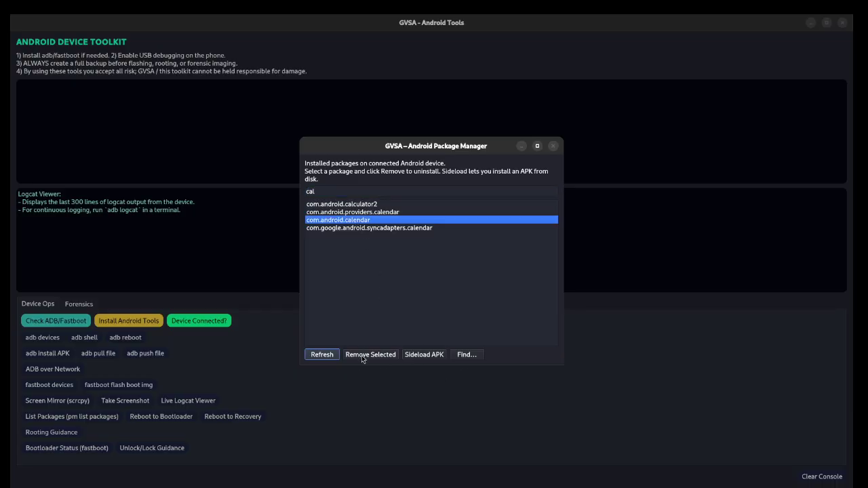
pyautogui.click(553, 147)
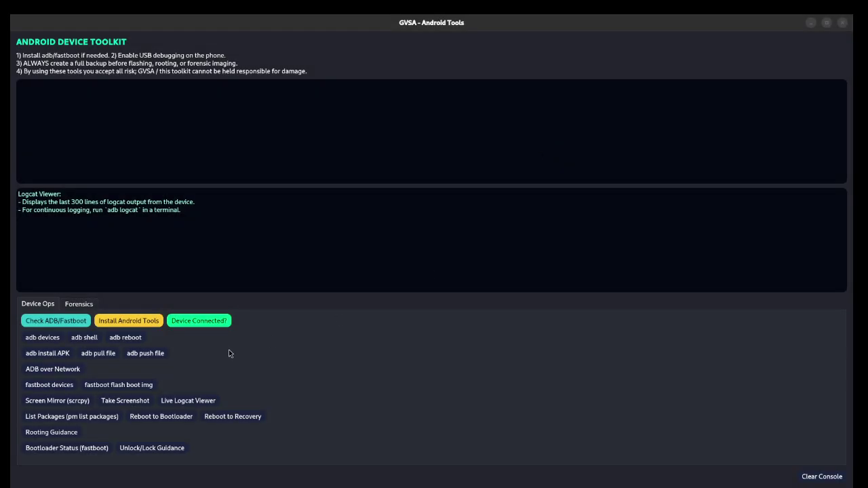
pyautogui.click(57, 421)
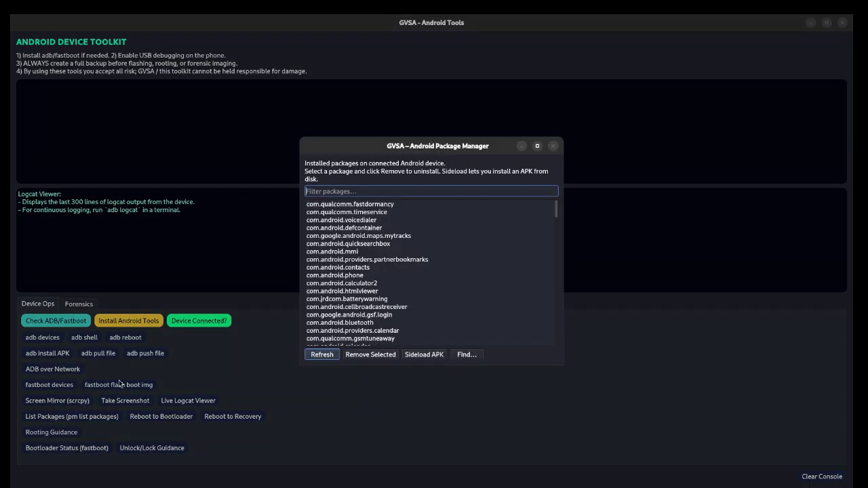
pyautogui.scroll(-10, 526, 213)
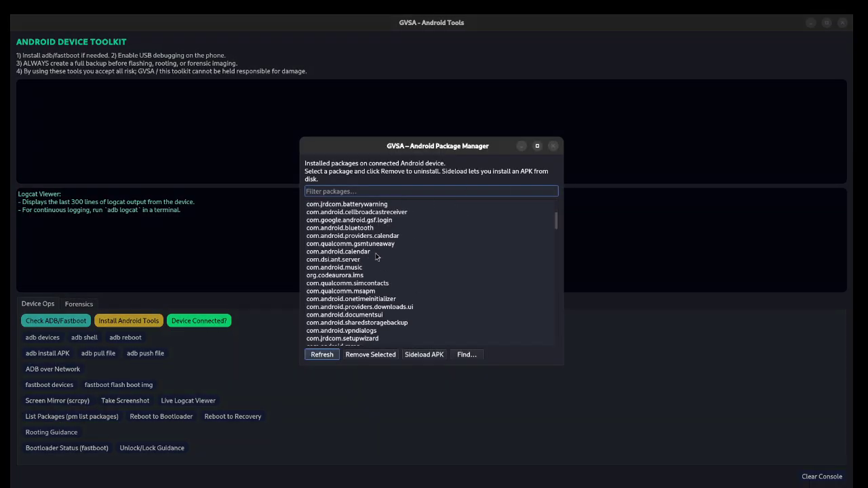
pyautogui.click(553, 146)
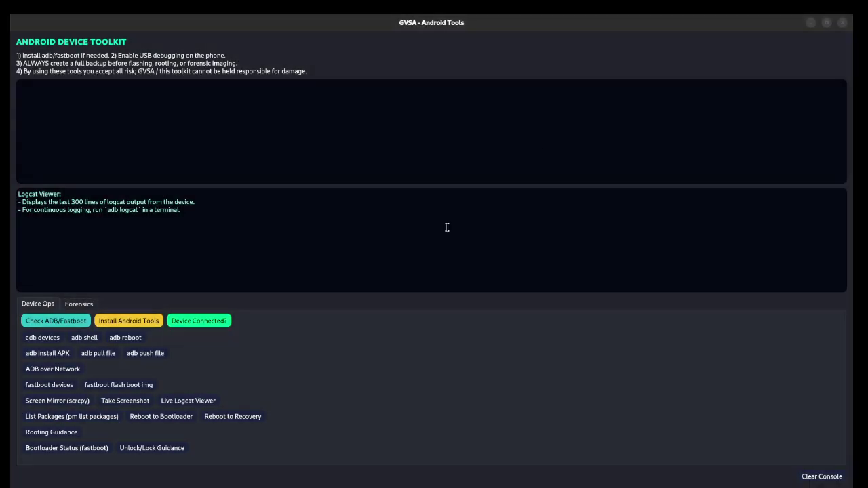
pyautogui.click(92, 357)
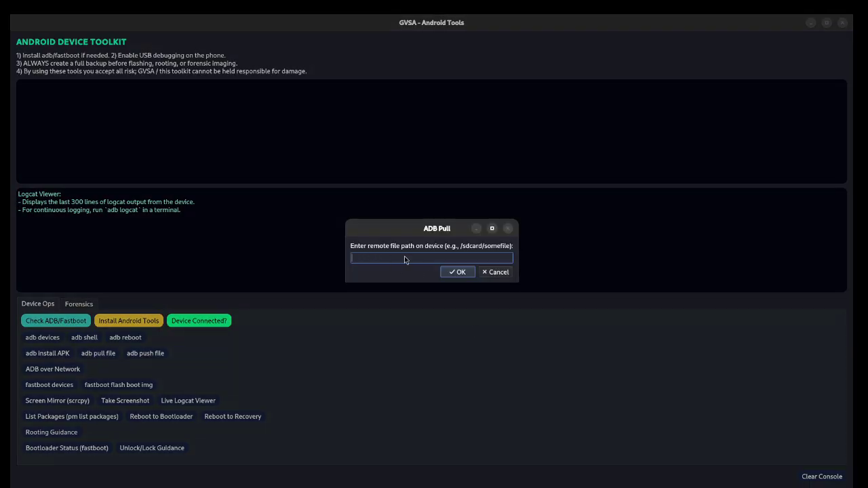
pyautogui.click(508, 228)
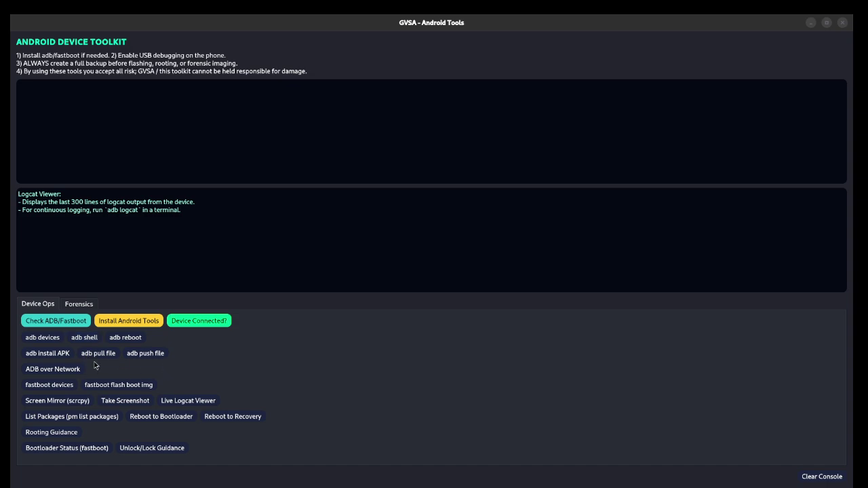
pyautogui.click(65, 420)
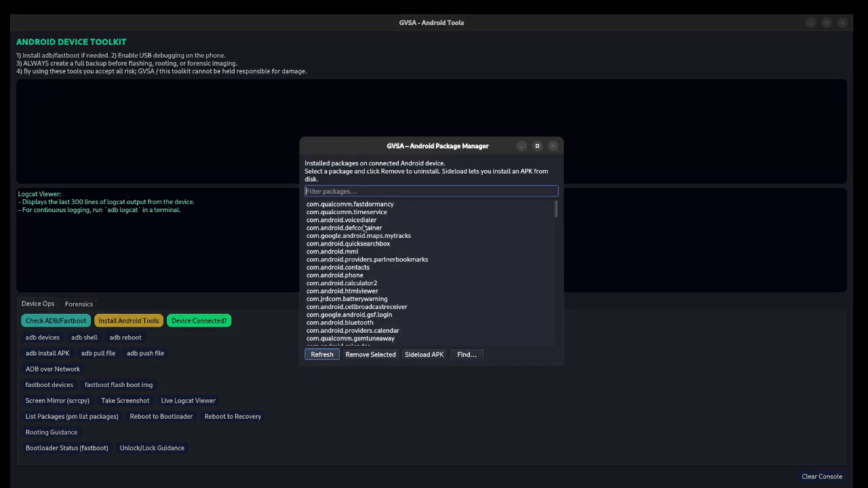
pyautogui.scroll(-4, 399, 274)
pyautogui.click(553, 146)
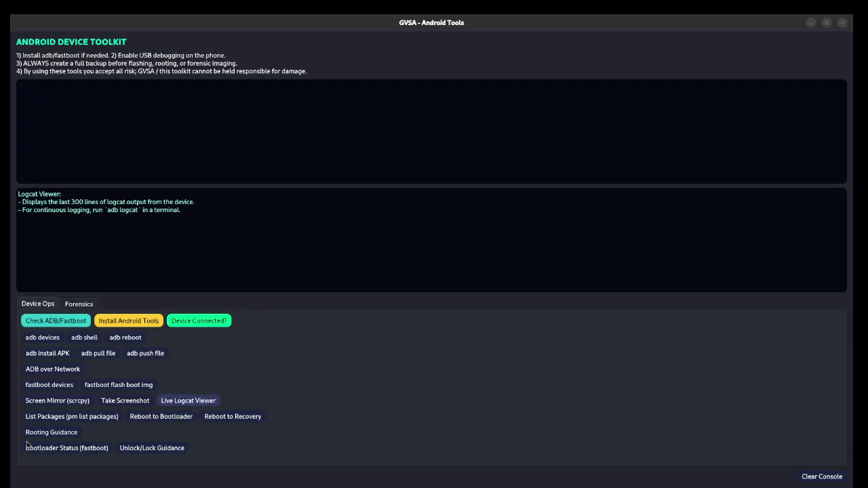
# Step: Request Rooting Guidance, Bootloader Status (fastboot) and Unlock/Lock Guidance messages in the console
pyautogui.click(66, 435)
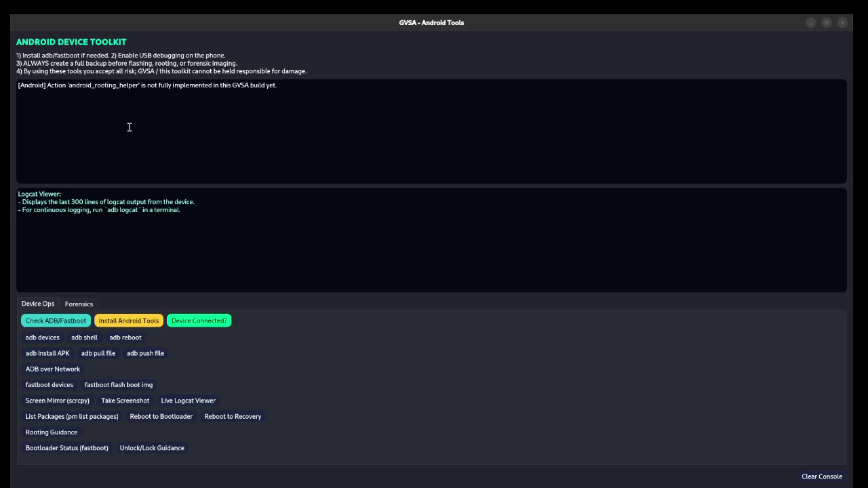
pyautogui.moveTo(288, 86); pyautogui.dragTo(155, 85)
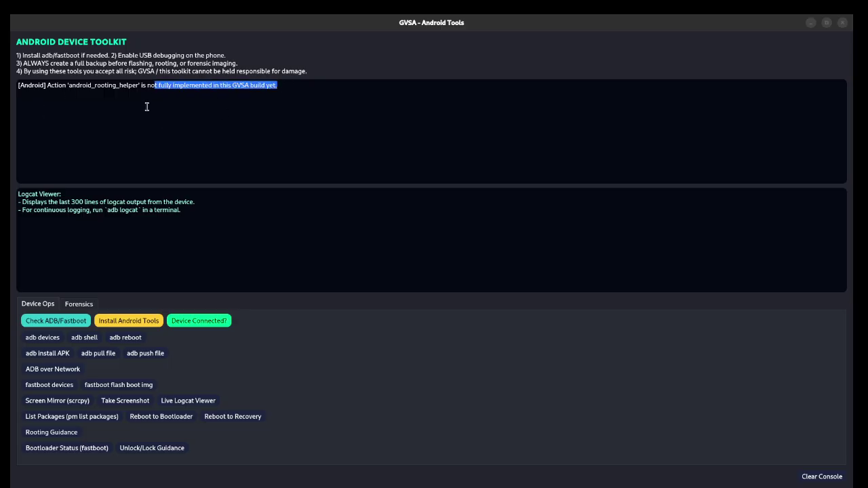
pyautogui.click(147, 108)
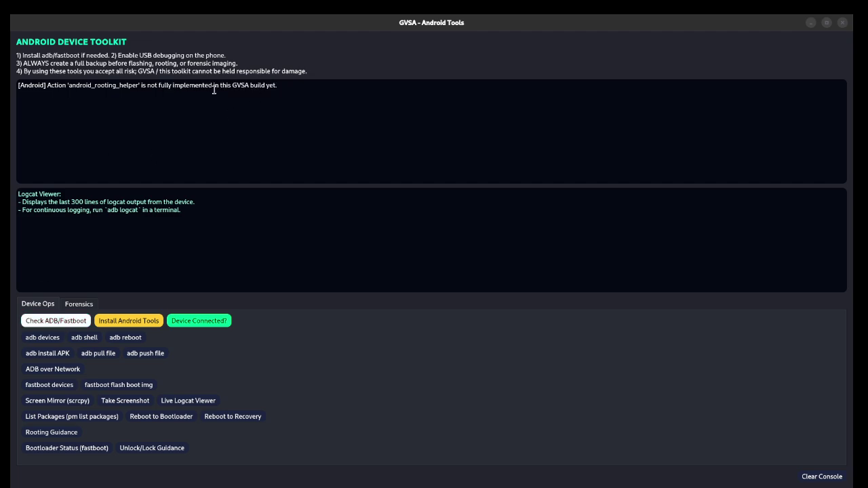
pyautogui.click(72, 451)
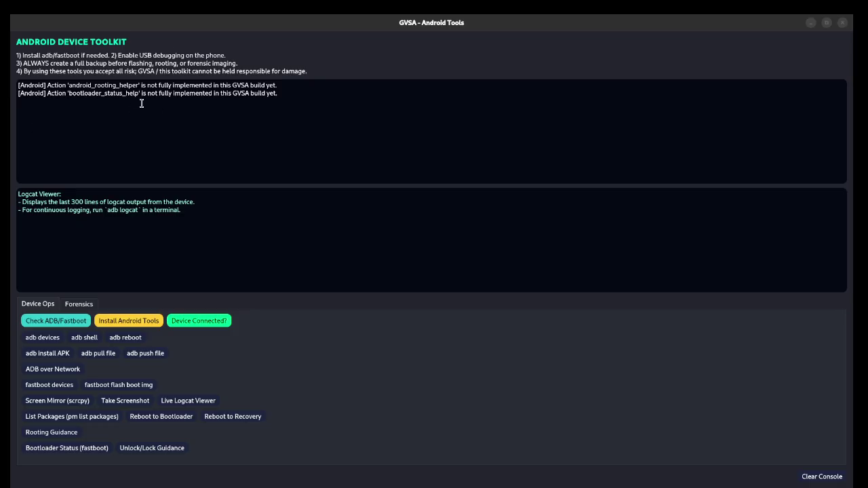
pyautogui.click(151, 449)
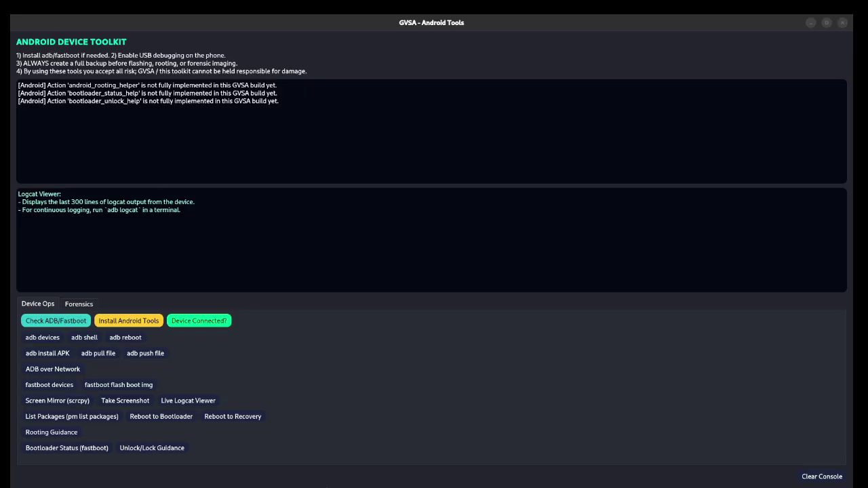
pyautogui.hotkey('ctrl', 'a')
pyautogui.click(185, 112)
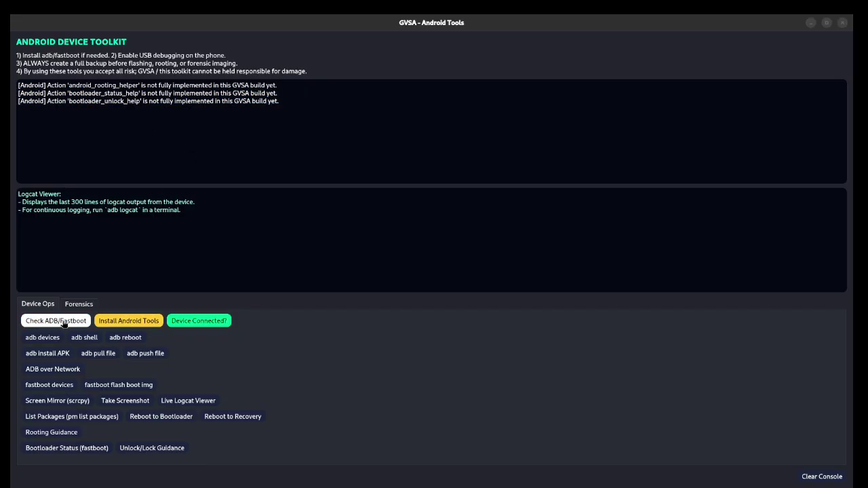
# Step: Run Check ADB/Fastboot, confirming adb, fastboot and sqlite3 are installed but scrcpy is missing
pyautogui.click(38, 323)
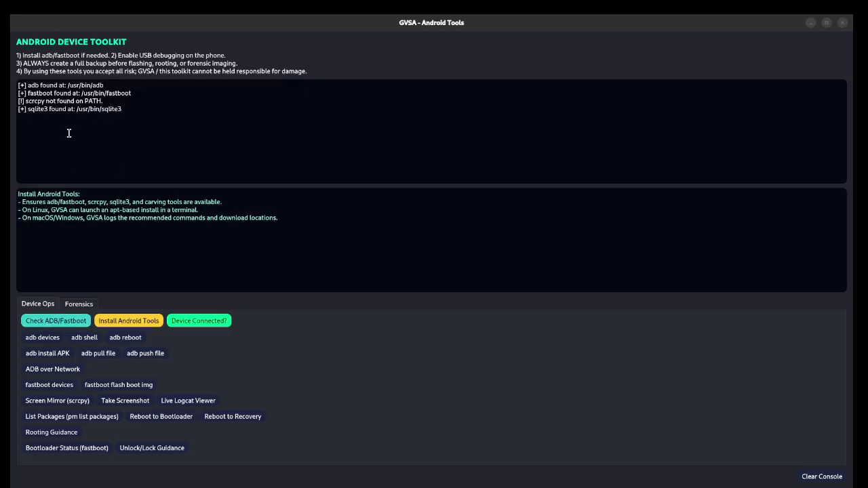
pyautogui.moveTo(70, 131); pyautogui.dragTo(12, 79)
pyautogui.click(115, 138)
# Step: Close the Android Tools window and launch iPhone Tools from the Mobile / Phone Tools panel
pyautogui.click(842, 22)
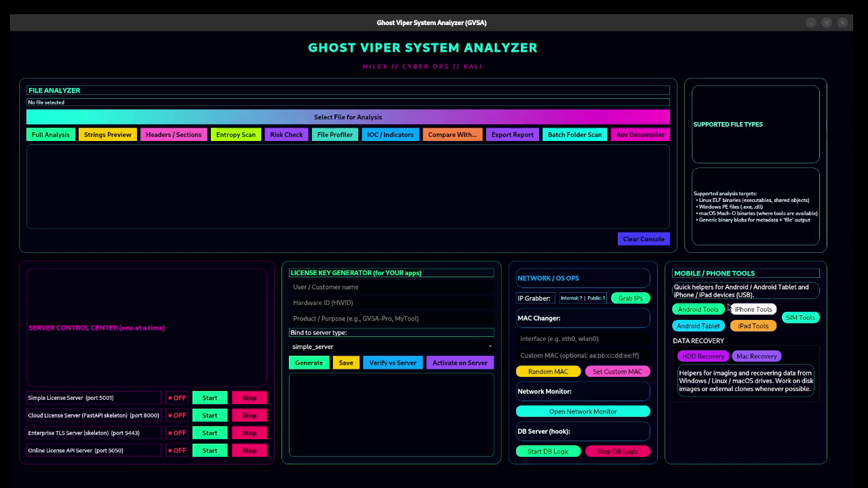
pyautogui.click(754, 310)
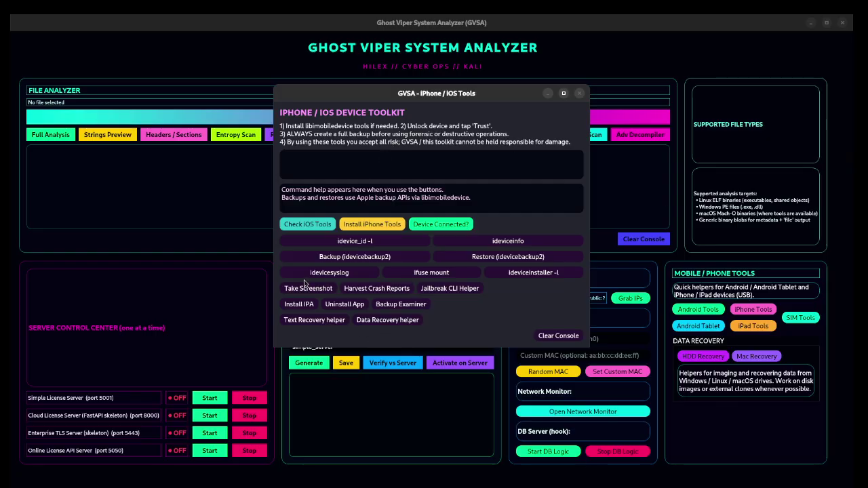
# Step: Run Check iOS Tools in the maximized toolkit, confirming all six libimobiledevice tools under /usr/bin
pyautogui.click(307, 226)
pyautogui.moveTo(464, 93); pyautogui.dragTo(463, 15)
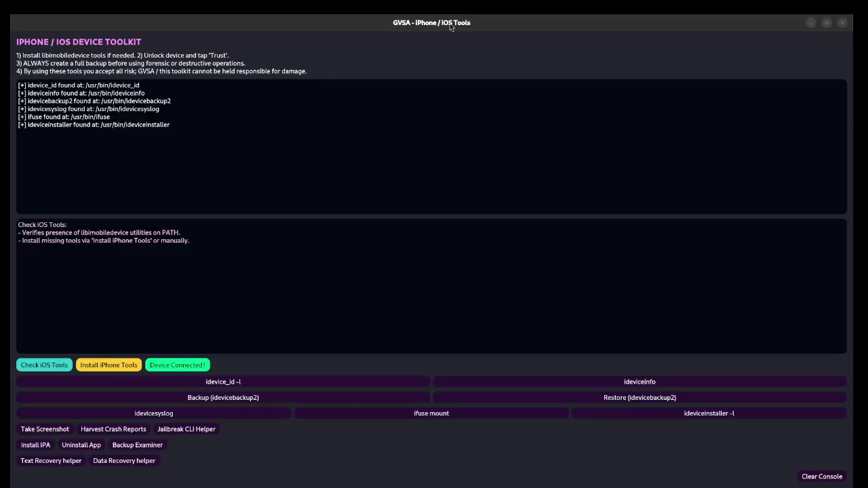
pyautogui.hotkey('ctrl', 'a')
pyautogui.click(153, 172)
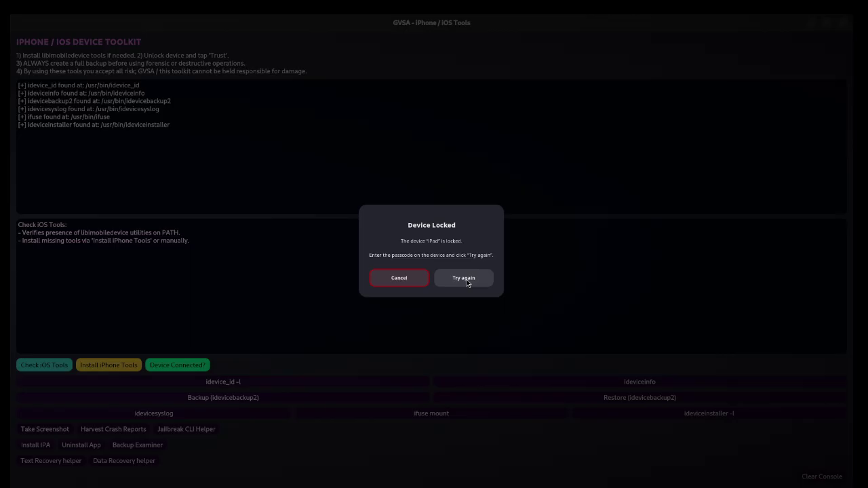
# Step: Retry the Device Locked and Untrusted Device prompts once the iPad is unlocked and trusts the computer
pyautogui.click(468, 284)
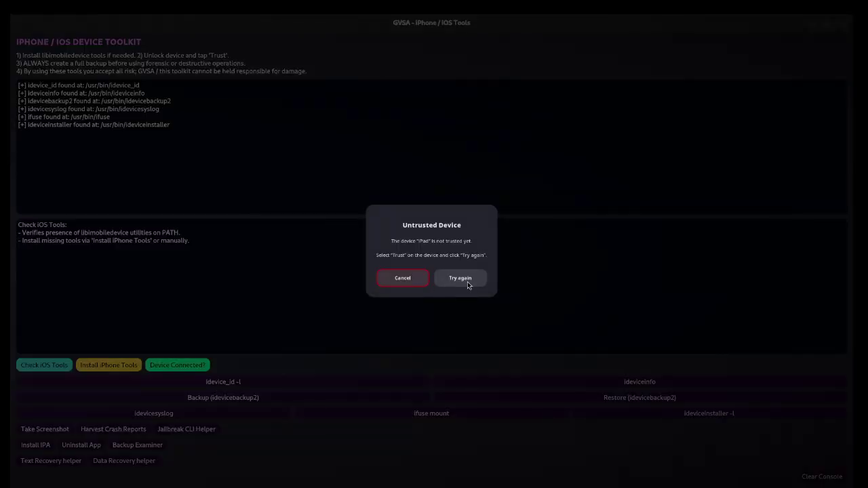
pyautogui.click(456, 279)
pyautogui.click(455, 282)
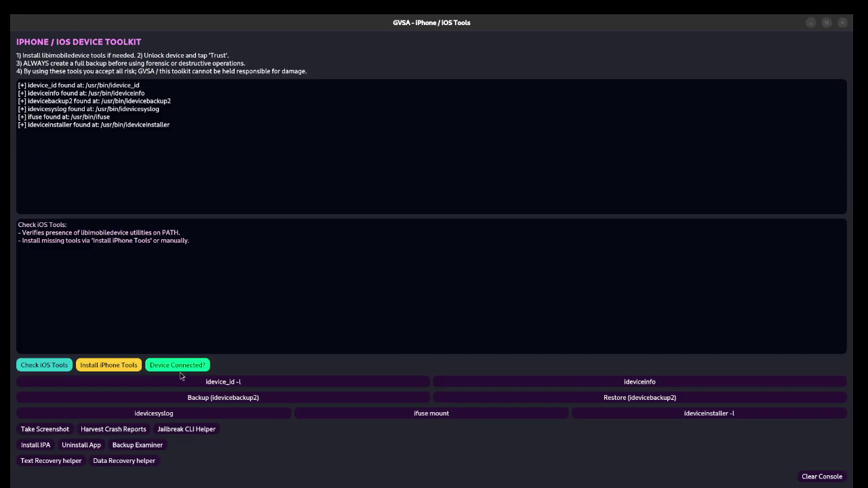
# Step: Confirm one iOS device is detected, then bring up the iPhone tools install prompt with Linux (apt)
pyautogui.click(160, 365)
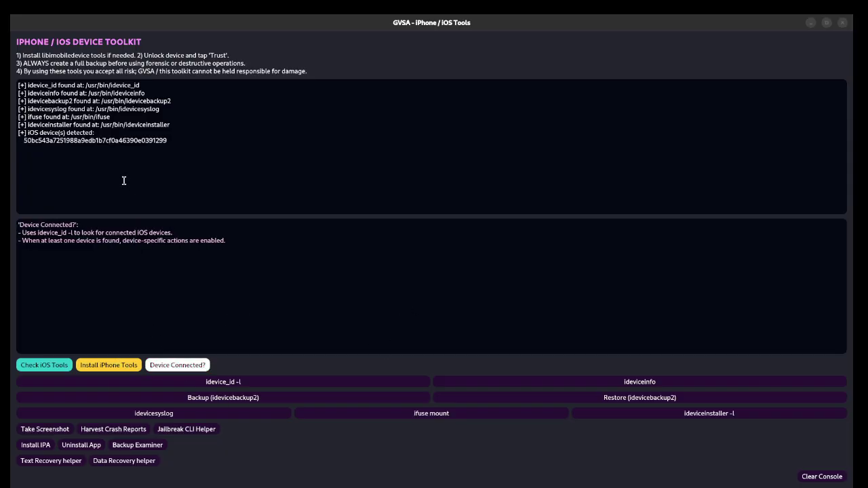
pyautogui.click(833, 477)
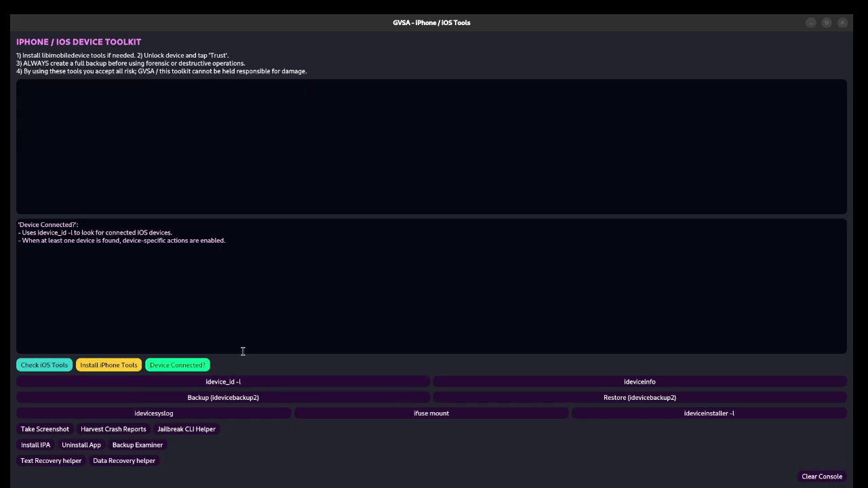
pyautogui.click(184, 367)
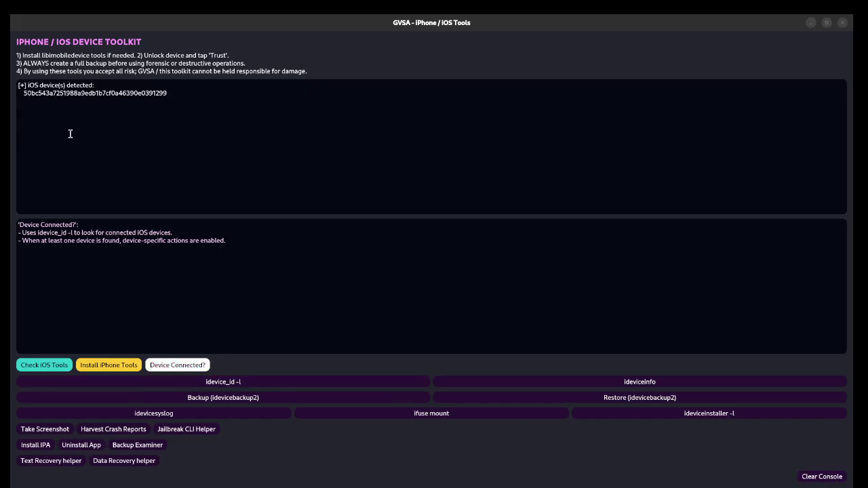
pyautogui.moveTo(67, 132); pyautogui.dragTo(16, 82)
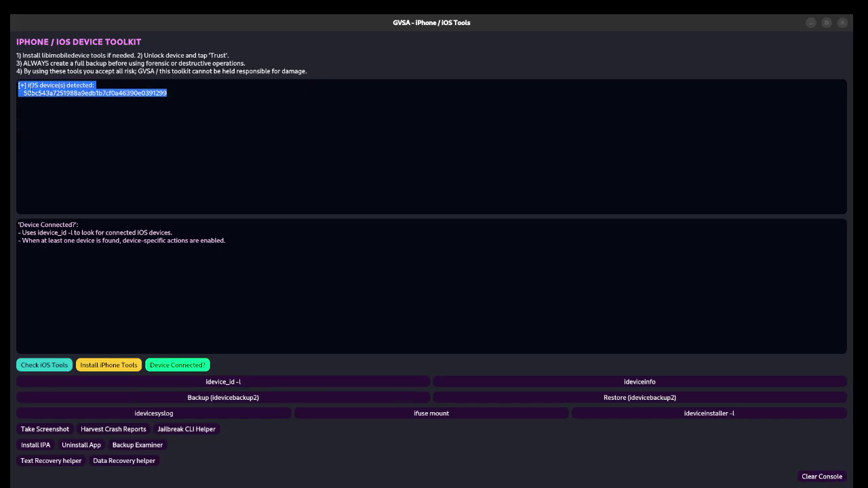
pyautogui.click(139, 137)
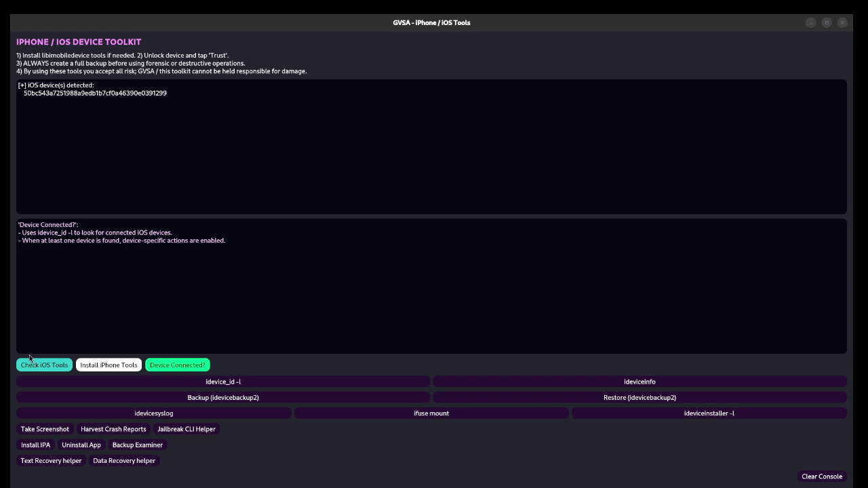
pyautogui.click(100, 366)
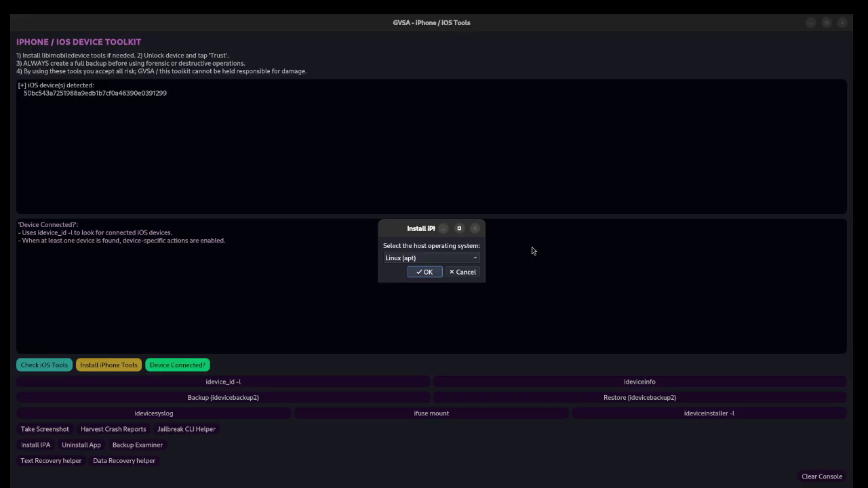
# Step: Launch the iPhone tools installation with Linux (apt) chosen as the host operating system
pyautogui.click(478, 261)
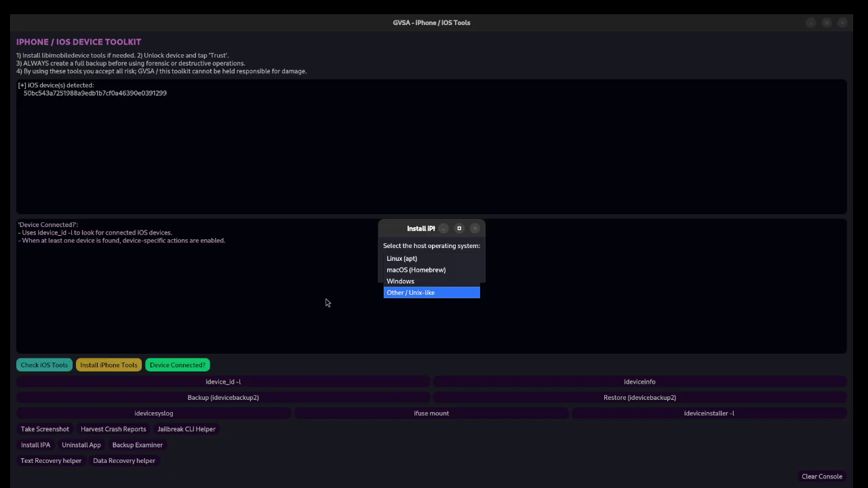
pyautogui.click(401, 282)
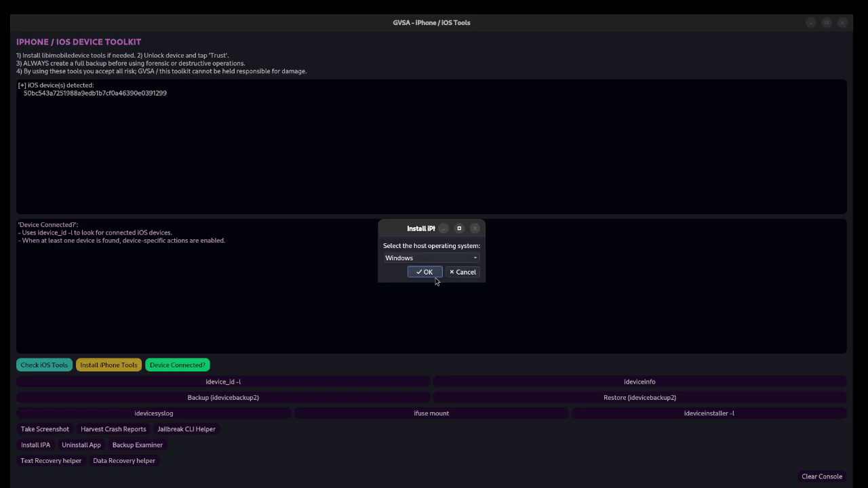
pyautogui.click(477, 260)
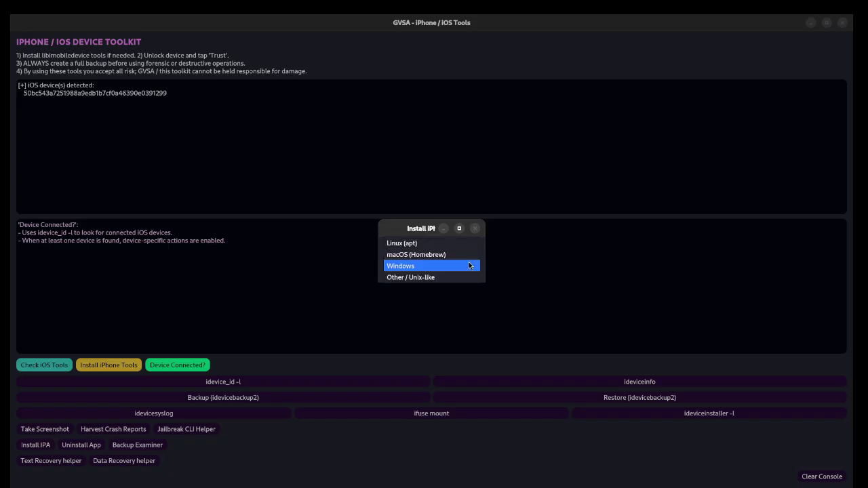
pyautogui.click(412, 248)
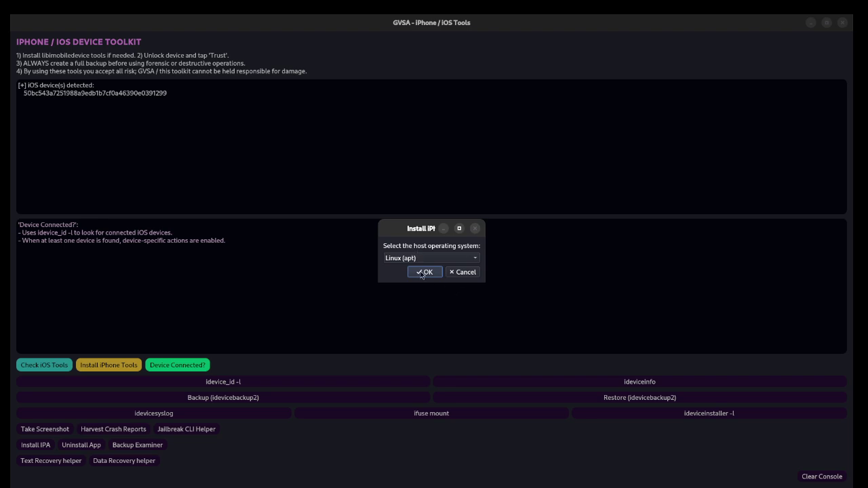
pyautogui.click(423, 272)
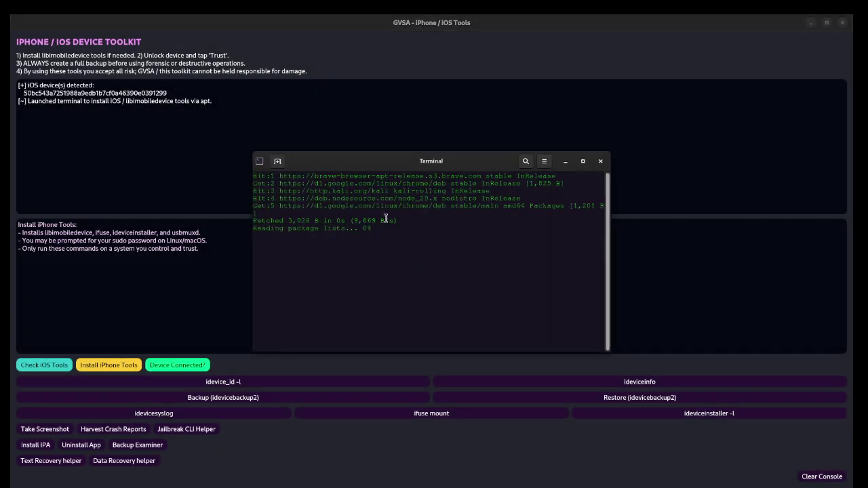
pyautogui.moveTo(385, 161); pyautogui.dragTo(352, 96)
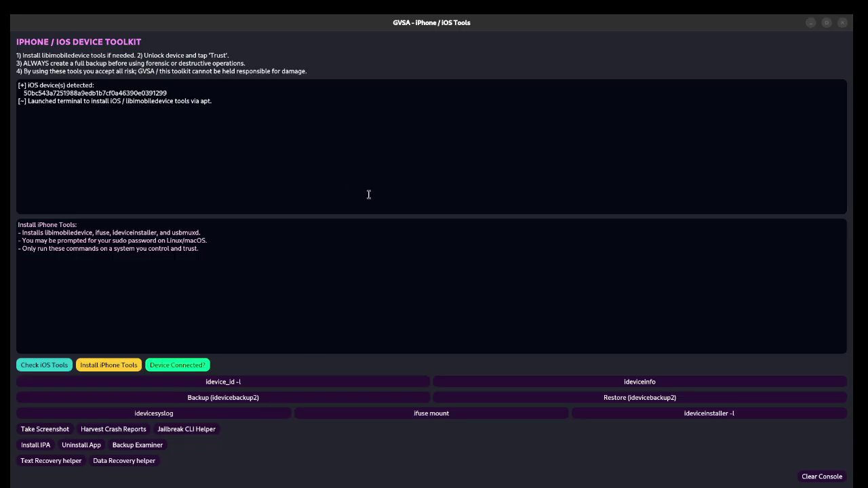
# Step: Verify all six libimobiledevice tools are found under /usr/bin, then empty the console
pyautogui.click(41, 366)
pyautogui.moveTo(34, 143); pyautogui.dragTo(6, 84)
pyautogui.click(247, 170)
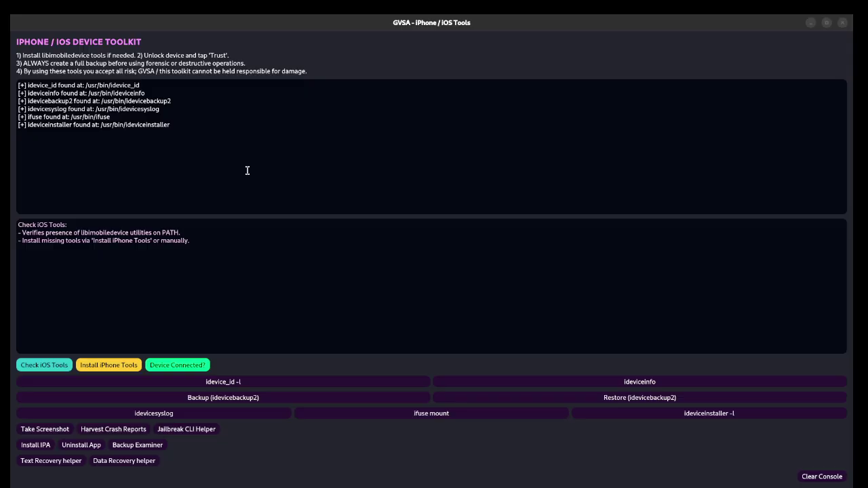
pyautogui.click(820, 477)
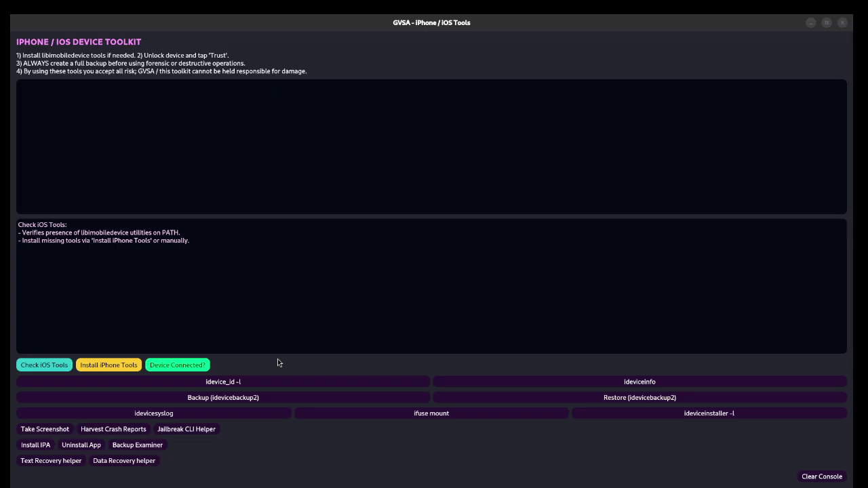
# Step: Confirm the iOS device is connected and list its UDID with idevice_id -l
pyautogui.click(182, 364)
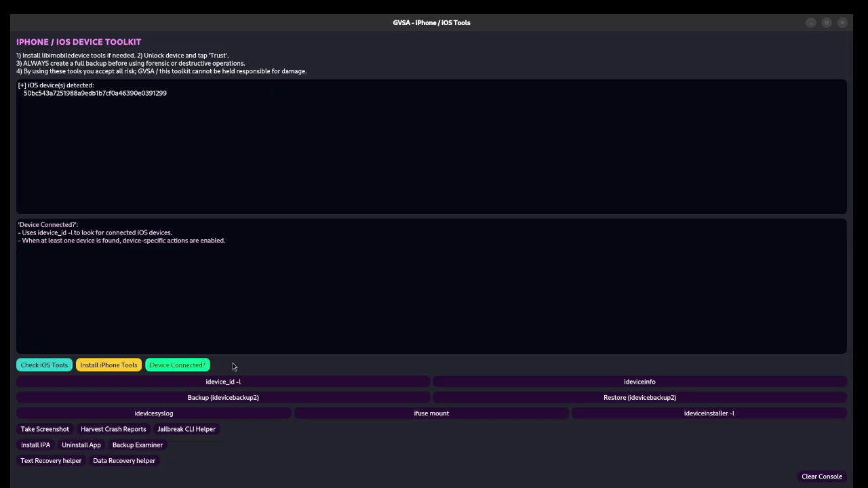
pyautogui.moveTo(84, 225); pyautogui.dragTo(139, 241)
pyautogui.click(106, 272)
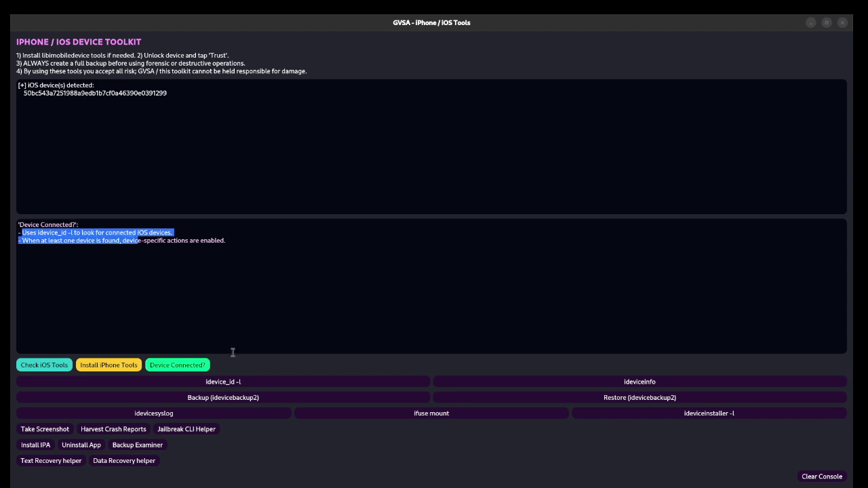
pyautogui.click(227, 382)
pyautogui.moveTo(139, 129); pyautogui.dragTo(19, 100)
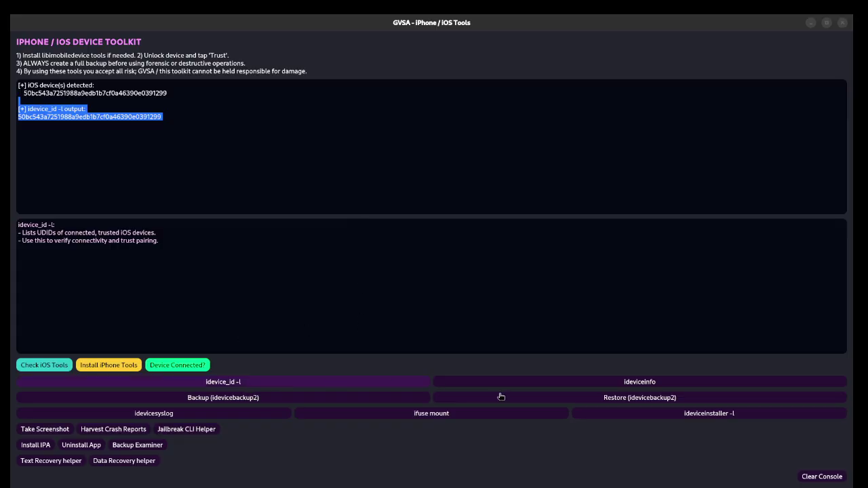
pyautogui.click(821, 476)
# Step: Show the iPad's full ideviceinfo report, scroll through it, and clear the console
pyautogui.click(626, 381)
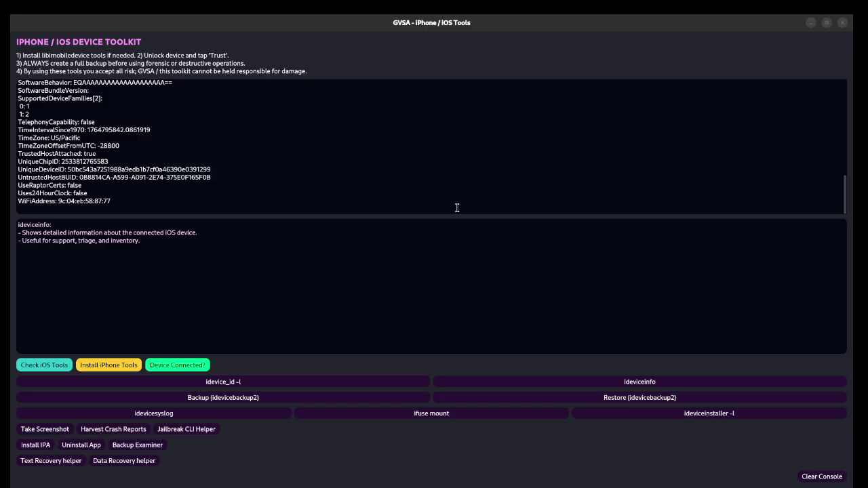
pyautogui.scroll(15, 152, 160)
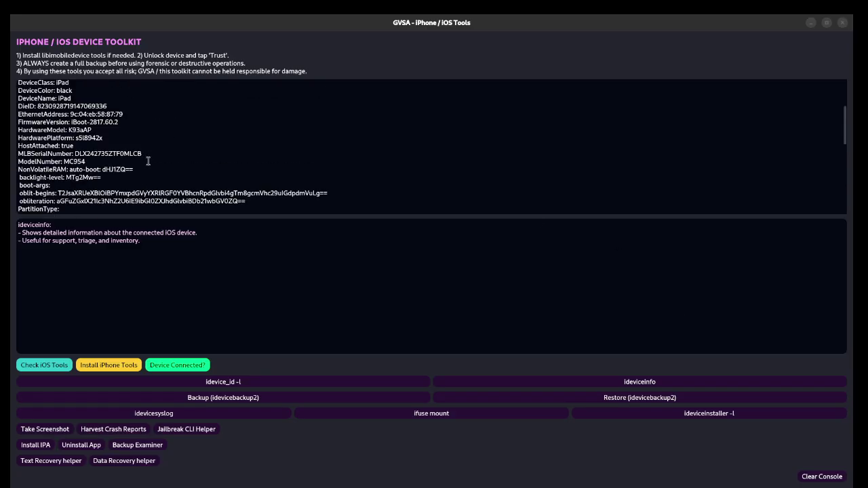
pyautogui.scroll(-15, 147, 160)
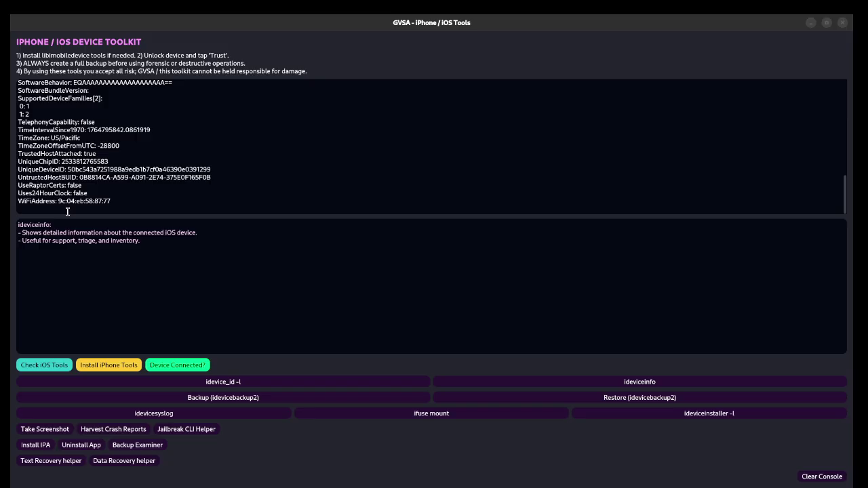
pyautogui.click(831, 481)
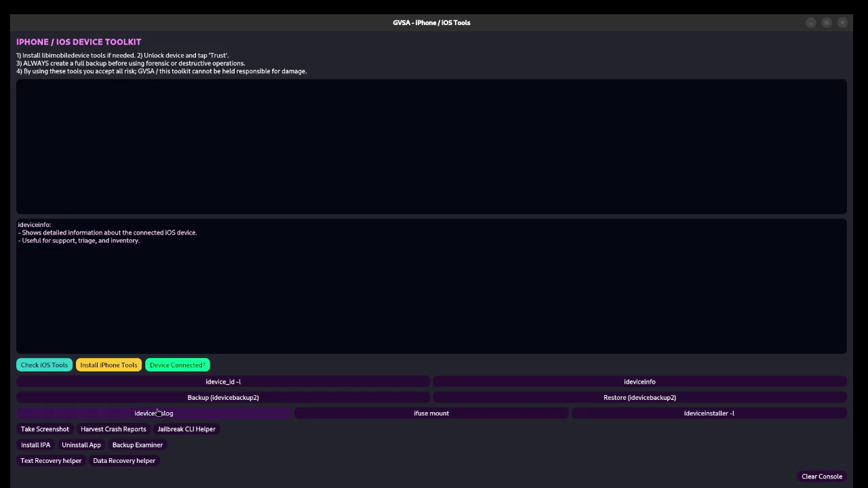
# Step: After a backup attempt, relaunch GVSA and open the iPhone / iOS toolkit maximized
pyautogui.click(221, 400)
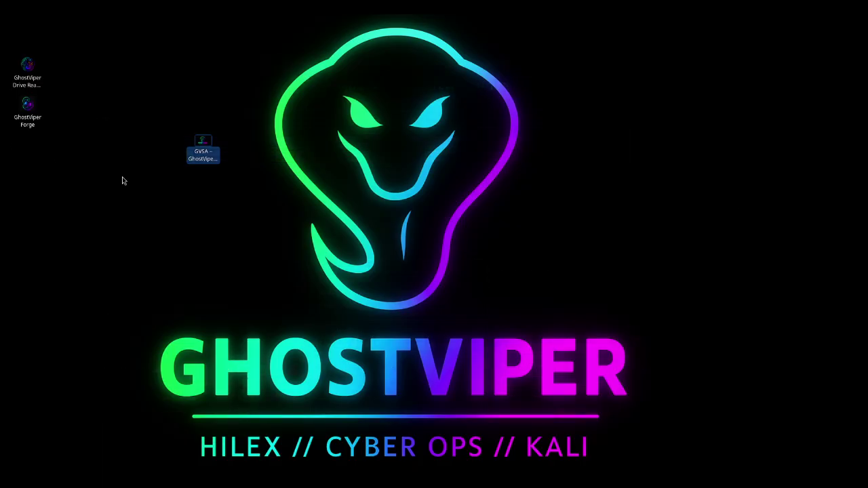
pyautogui.doubleClick(201, 148)
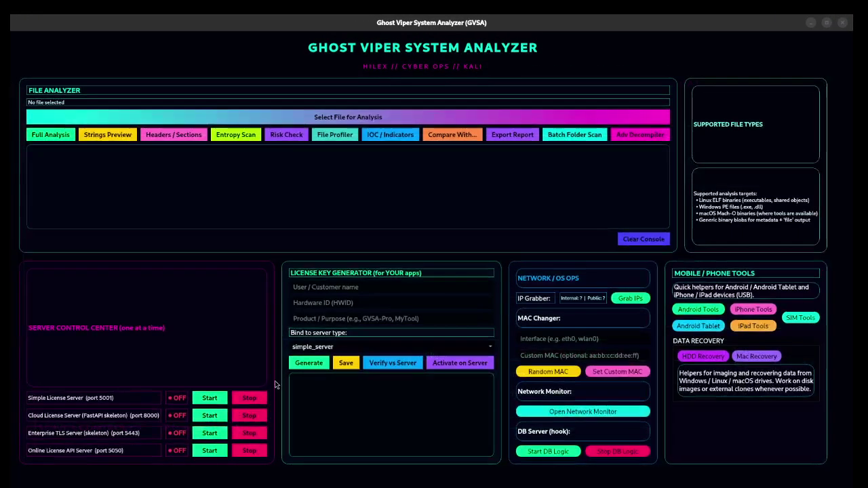
pyautogui.click(753, 309)
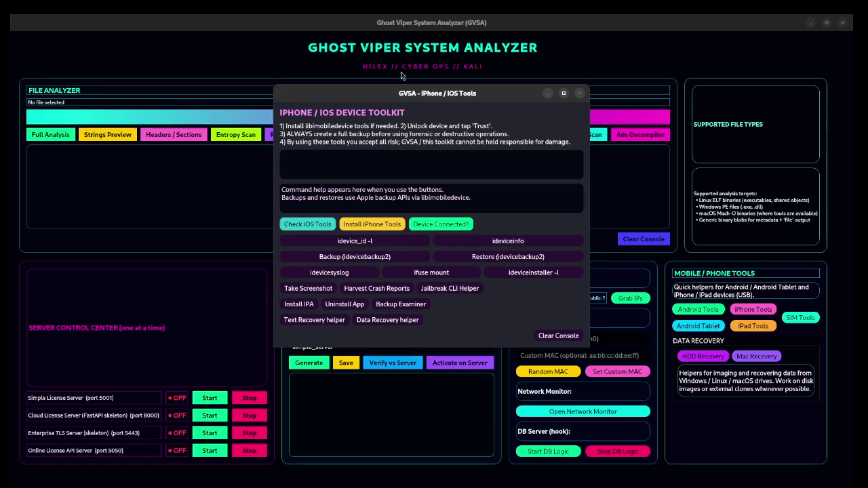
pyautogui.moveTo(388, 99); pyautogui.dragTo(301, 18)
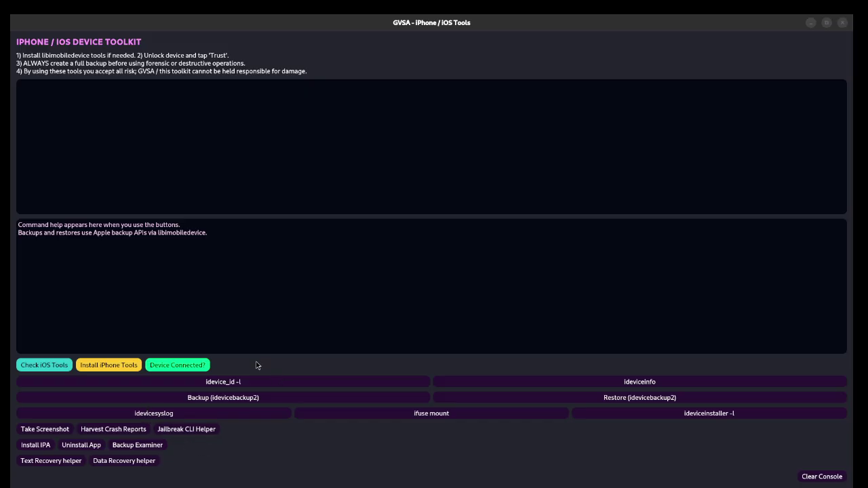
pyautogui.click(177, 365)
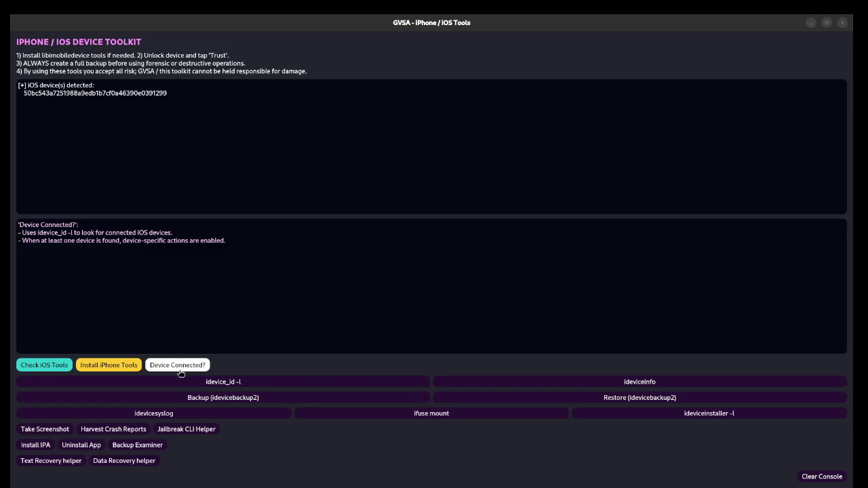
# Step: Reopen the iOS toolkit maximized, run the tools installer, and confirm one iOS device detected
pyautogui.click(843, 23)
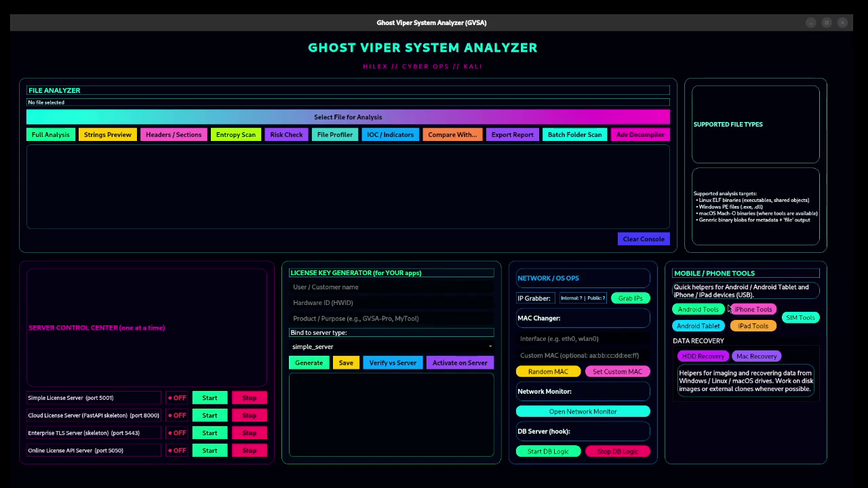
pyautogui.click(752, 312)
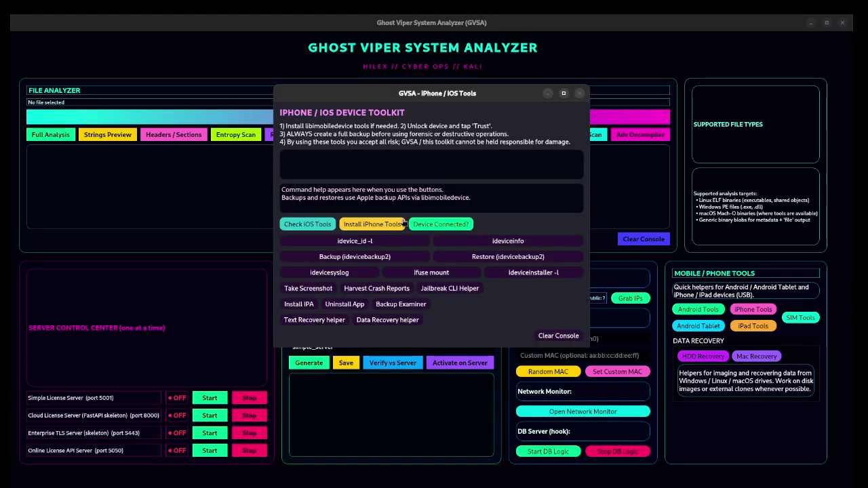
pyautogui.doubleClick(458, 95)
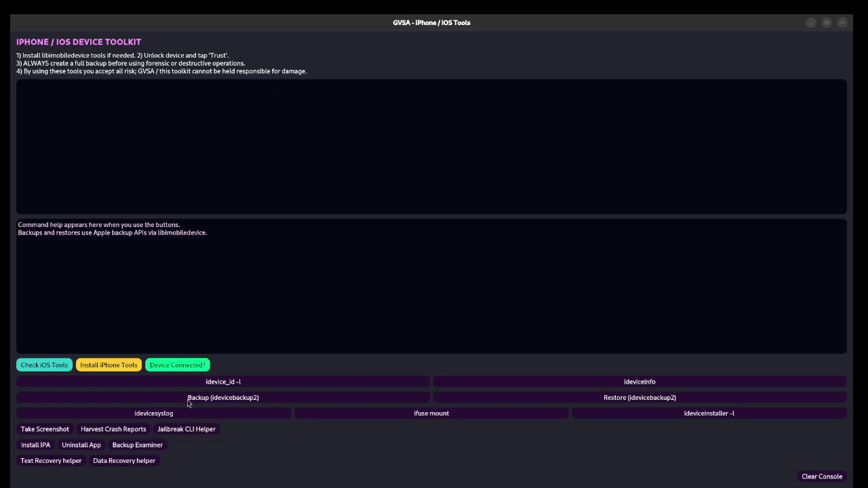
pyautogui.click(135, 367)
pyautogui.click(178, 366)
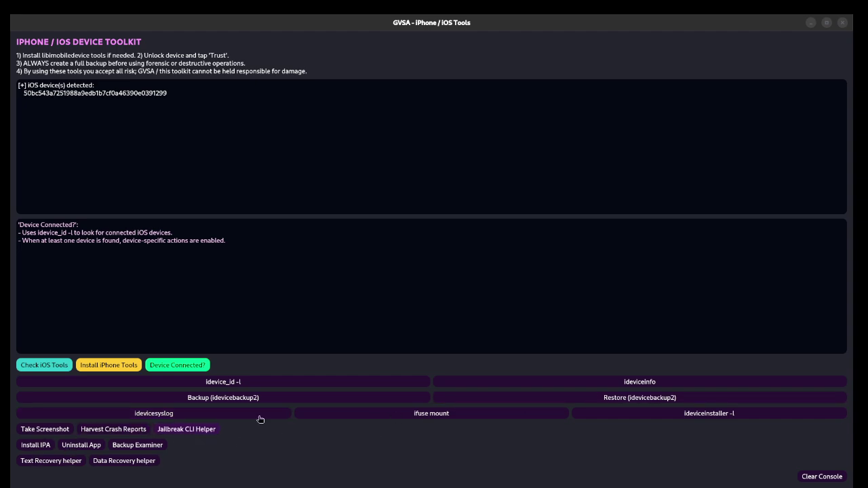
# Step: Launch idevicesyslog in a terminal, close it, and dismiss the ifuse mountpoint prompt
pyautogui.click(207, 415)
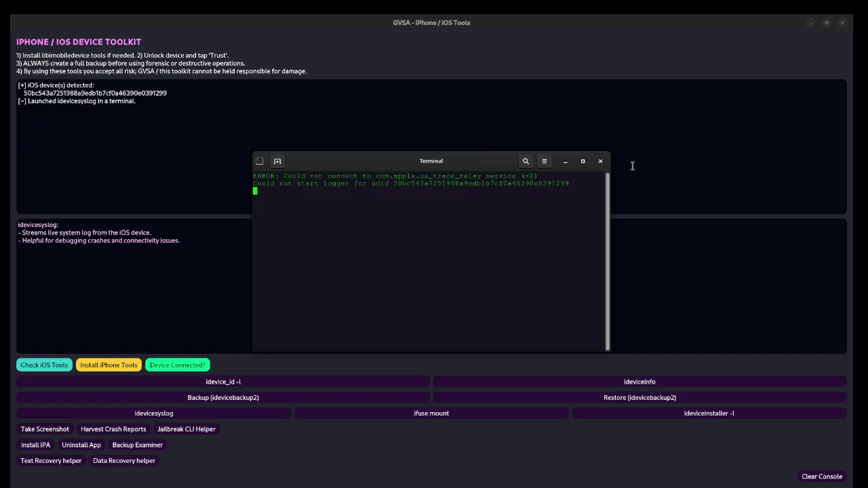
pyautogui.click(600, 162)
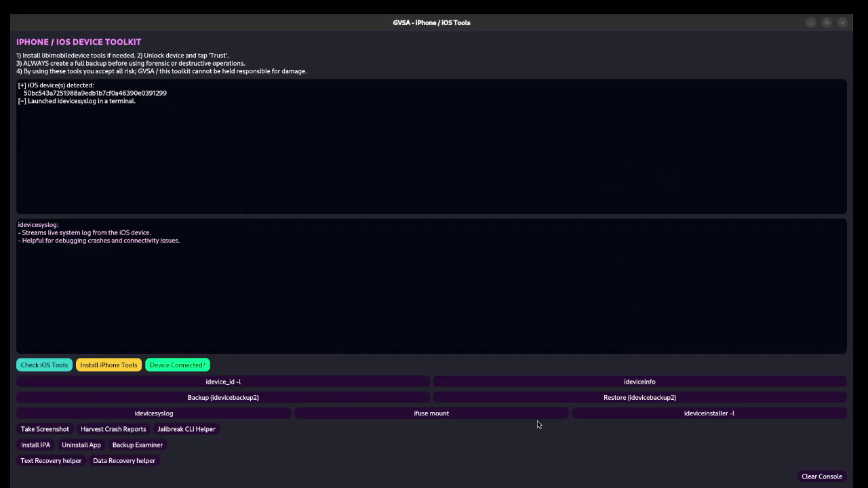
pyautogui.click(456, 415)
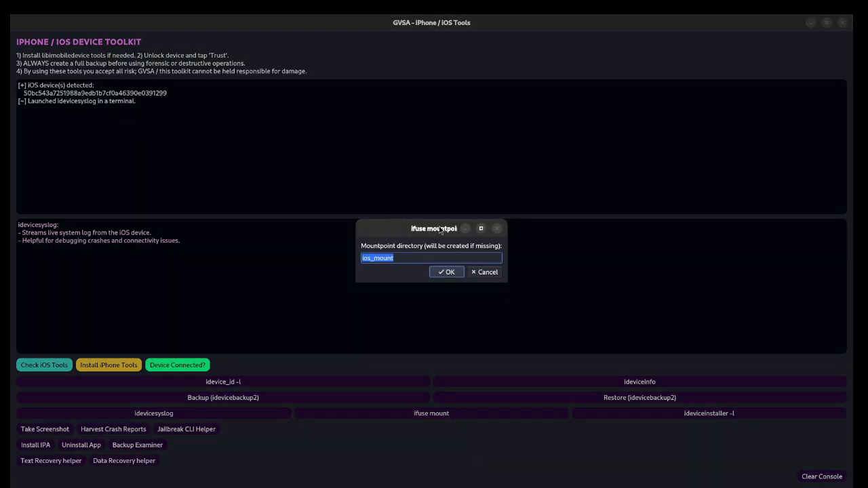
pyautogui.click(497, 228)
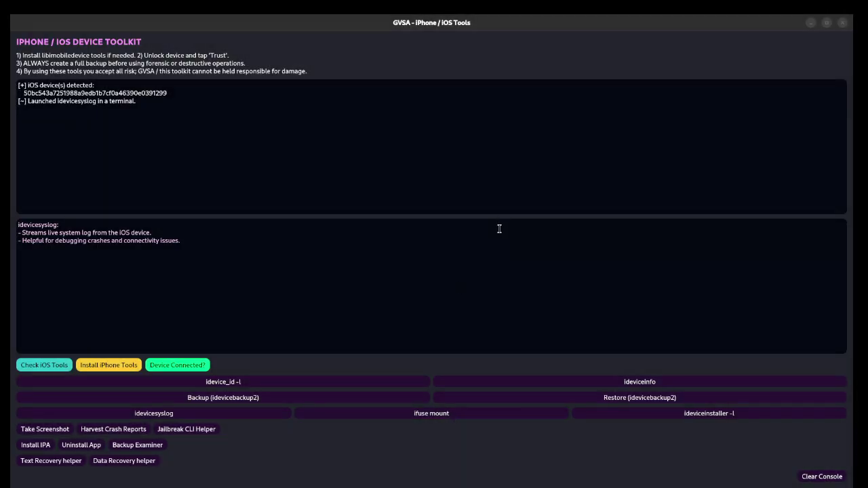
# Step: Cancel a device screenshot save, then run Jailbreak CLI Helper, which finds no checkra1n or palera1n
pyautogui.click(46, 430)
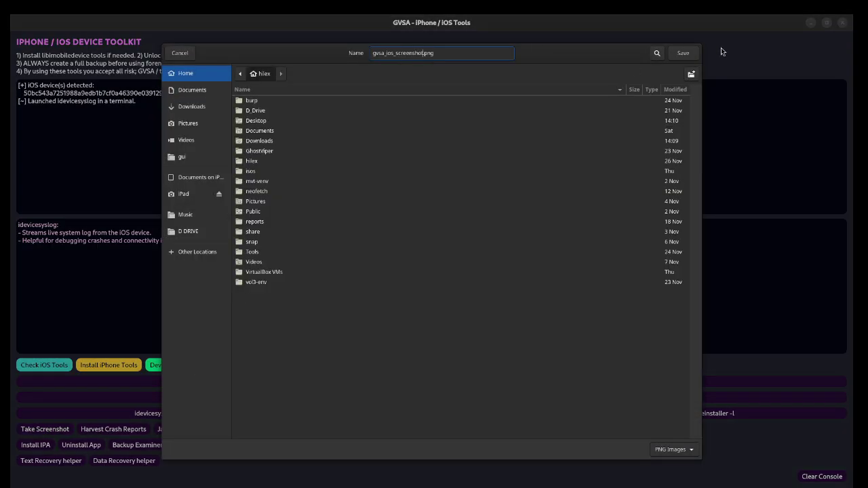
pyautogui.click(182, 54)
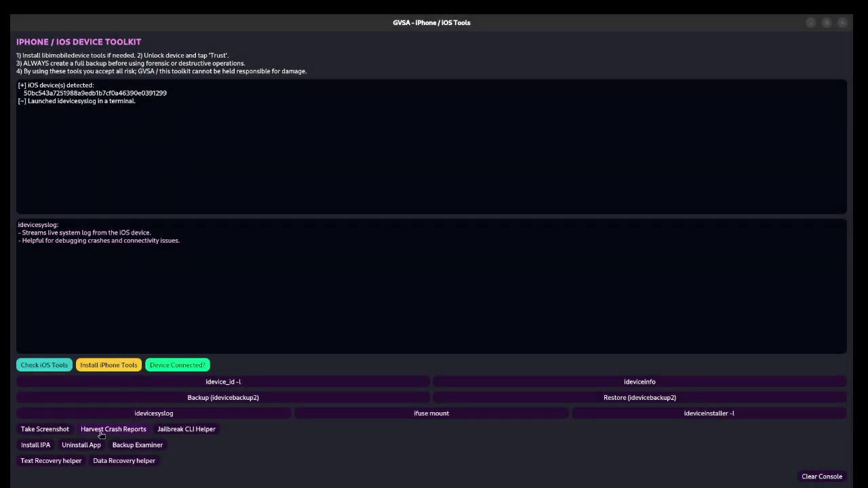
pyautogui.click(190, 433)
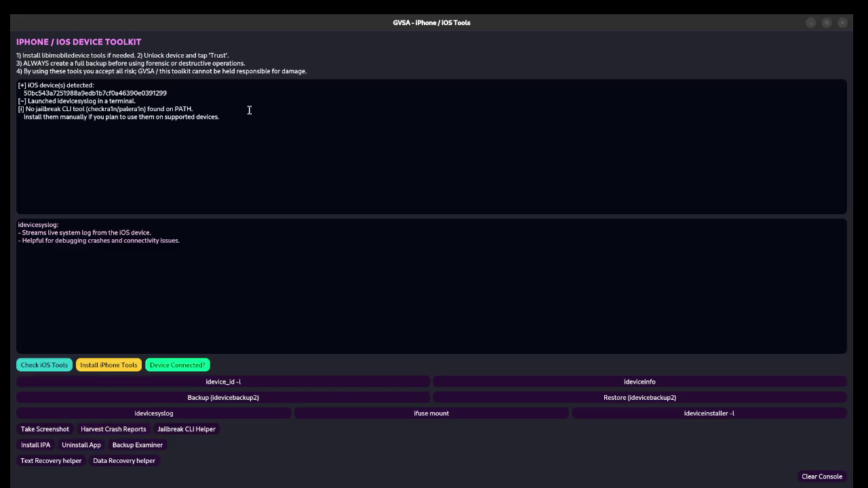
pyautogui.moveTo(32, 122); pyautogui.dragTo(12, 111)
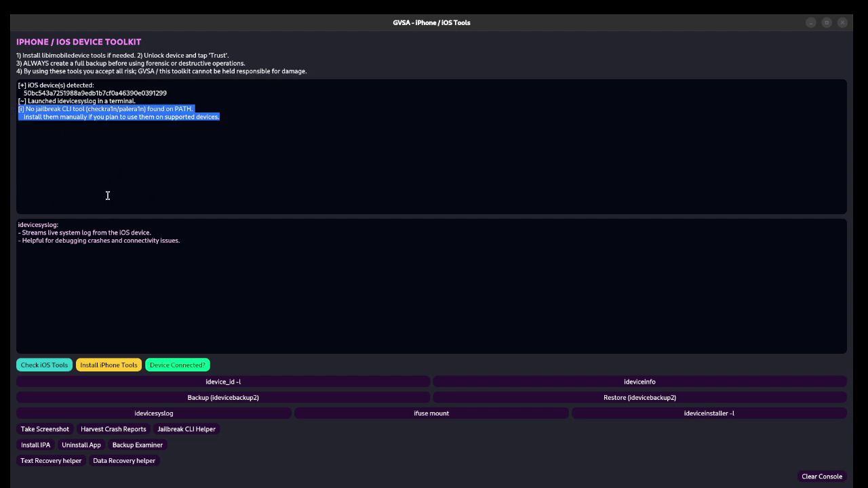
pyautogui.click(164, 171)
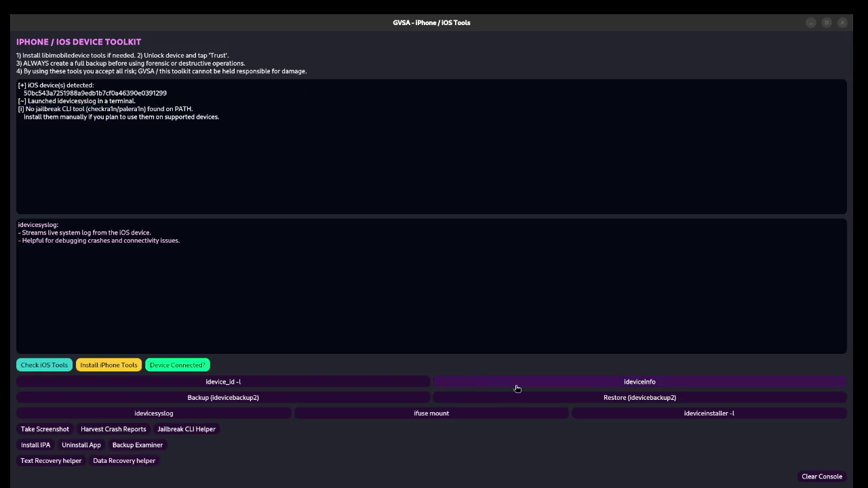
# Step: Cancel the Install IPA file picker and dismiss the Uninstall App prompt
pyautogui.click(28, 447)
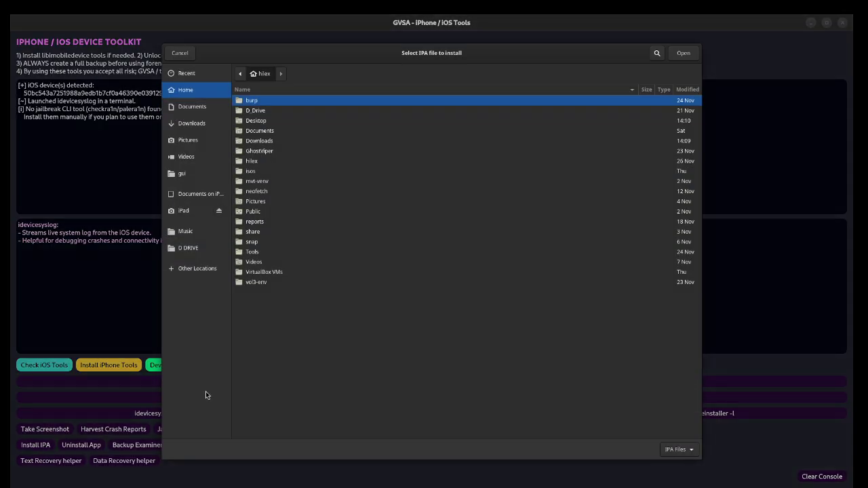
pyautogui.click(178, 54)
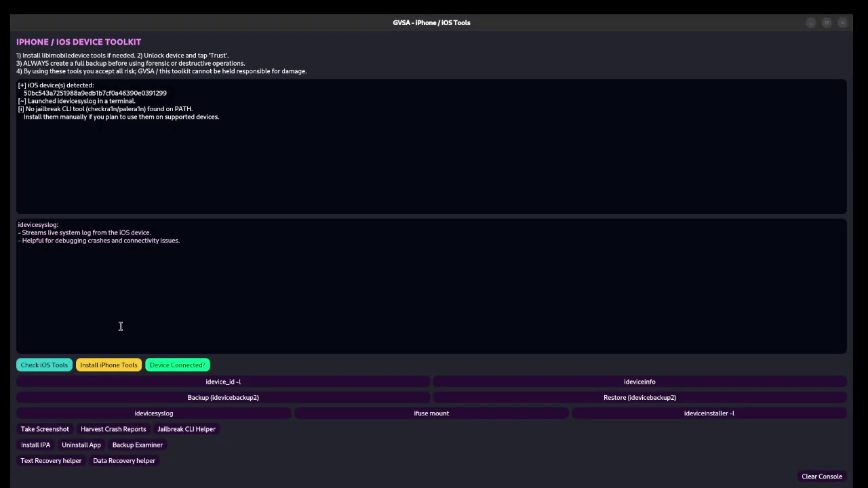
pyautogui.click(75, 449)
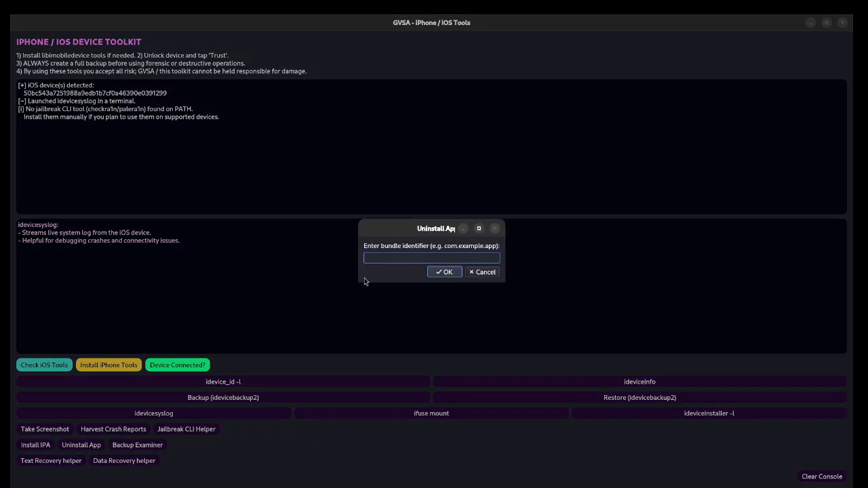
pyautogui.click(494, 228)
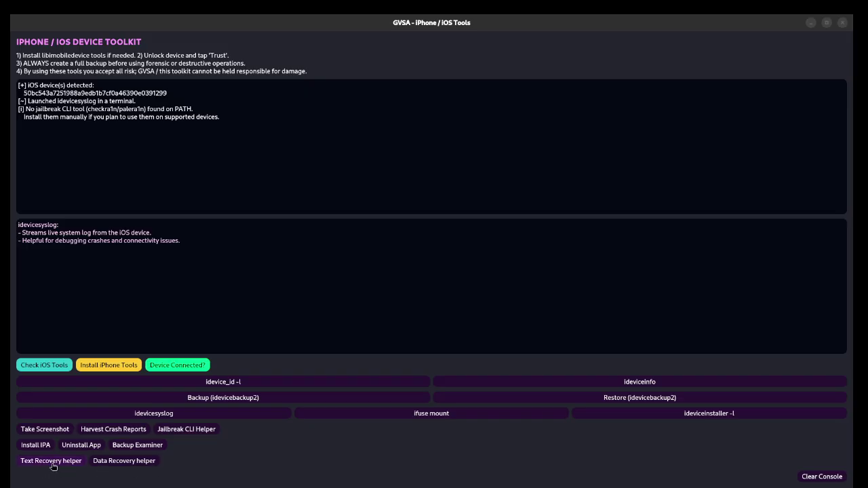
# Step: Show the Text Recovery and Data Recovery helper guidance, then clear the log
pyautogui.click(53, 467)
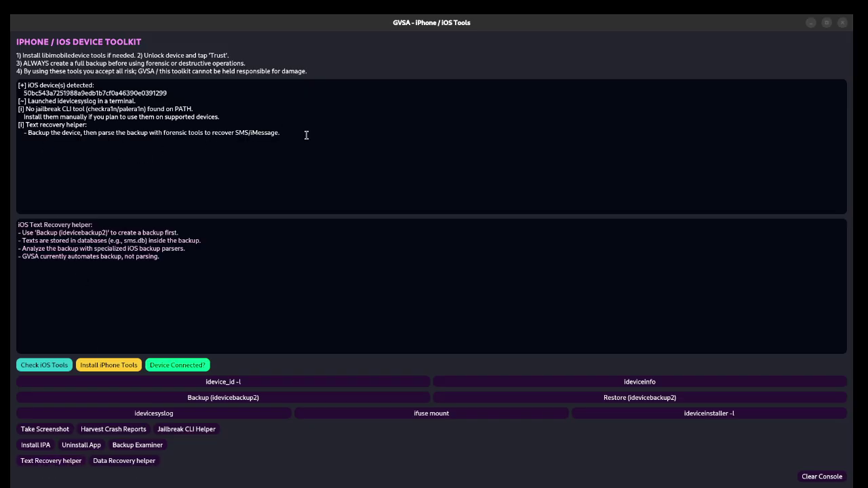
pyautogui.tripleClick(21, 136)
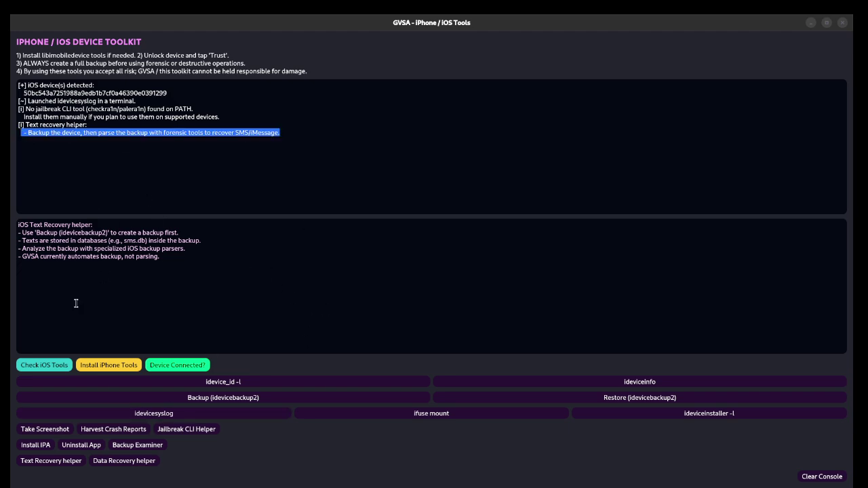
pyautogui.click(131, 462)
pyautogui.click(56, 170)
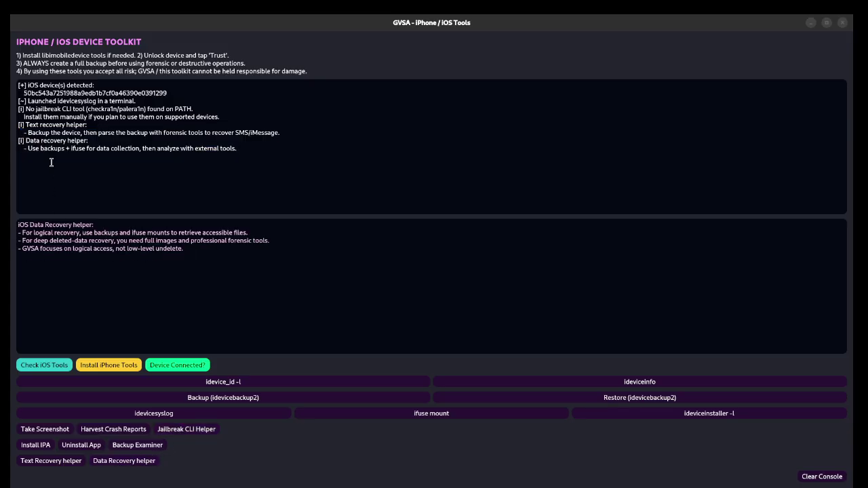
pyautogui.moveTo(43, 154); pyautogui.dragTo(10, 139)
pyautogui.click(77, 166)
pyautogui.click(823, 477)
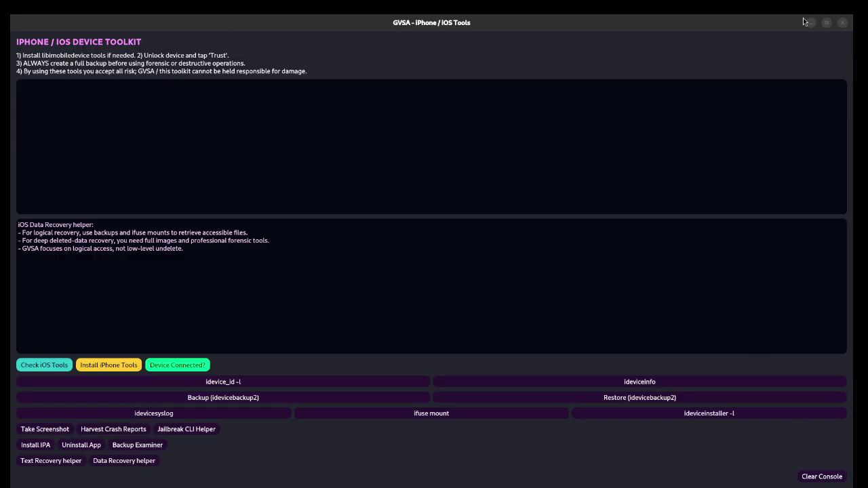
# Step: Close the iOS tools and open the Android Tablet toolkit full-screen
pyautogui.click(843, 23)
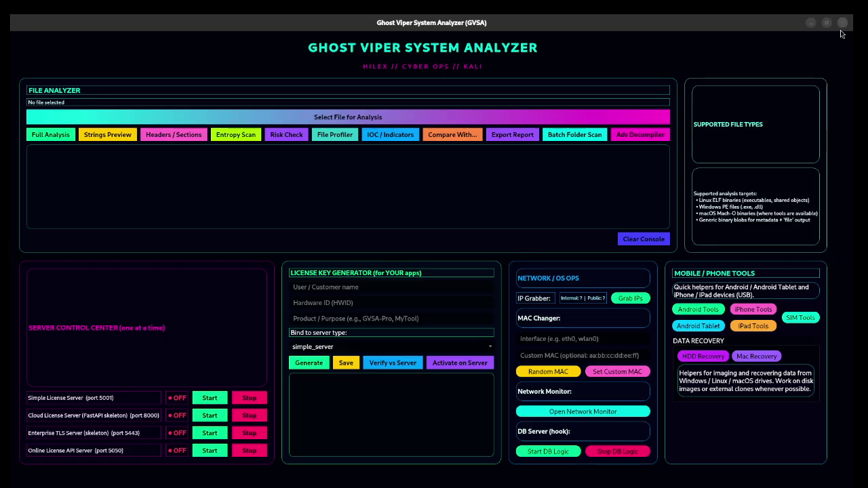
pyautogui.click(746, 329)
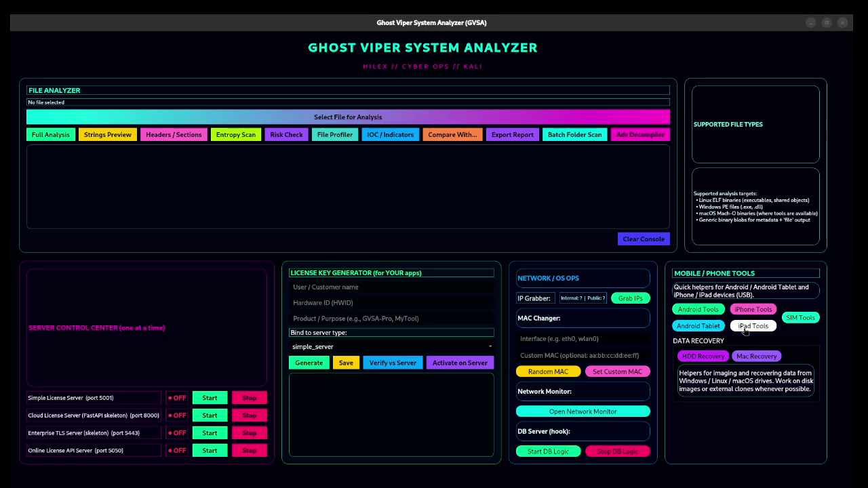
pyautogui.click(696, 326)
pyautogui.click(685, 311)
pyautogui.click(696, 327)
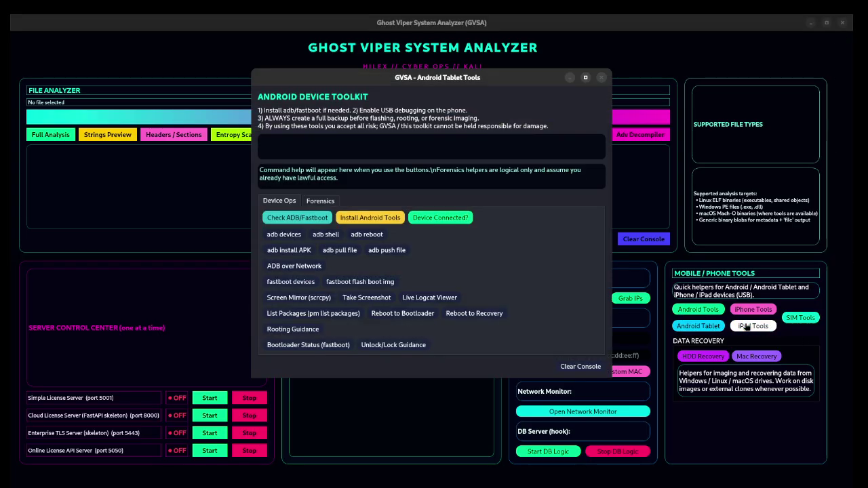
pyautogui.moveTo(432, 76); pyautogui.dragTo(432, 12)
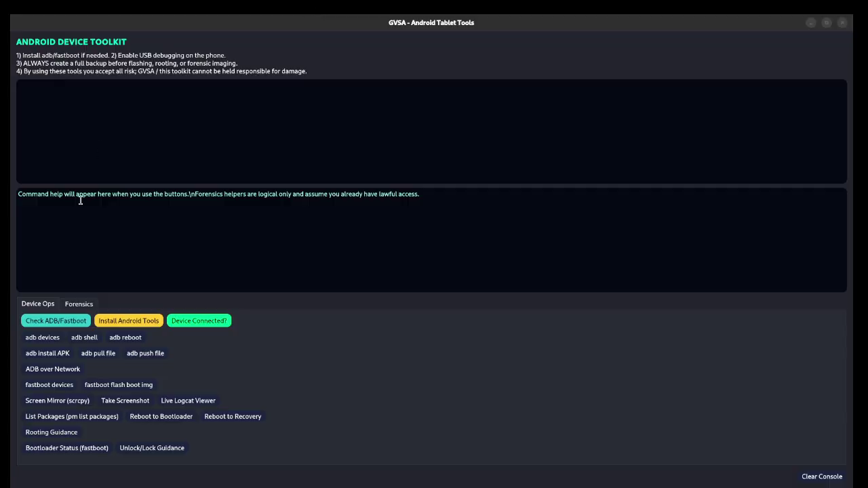
# Step: Browse Android forensics helpers, check device connection, try SQLite analysis and bootloader triage
pyautogui.click(88, 309)
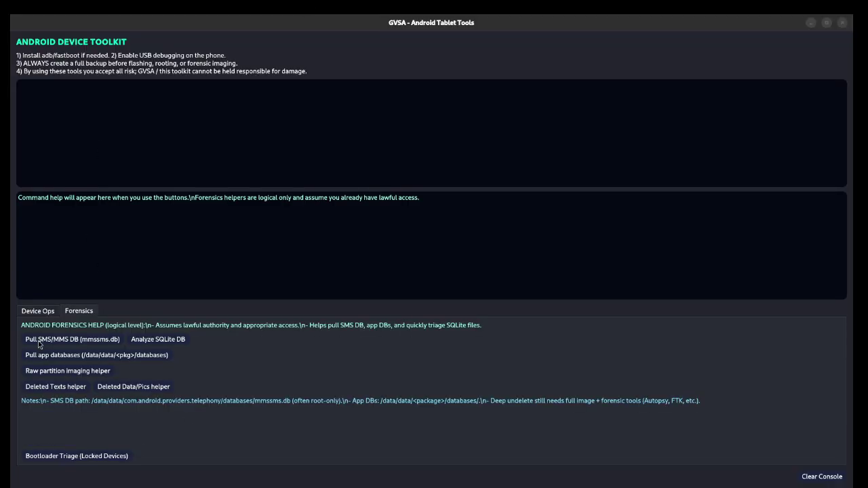
pyautogui.click(56, 387)
pyautogui.click(46, 312)
pyautogui.click(199, 321)
pyautogui.click(814, 477)
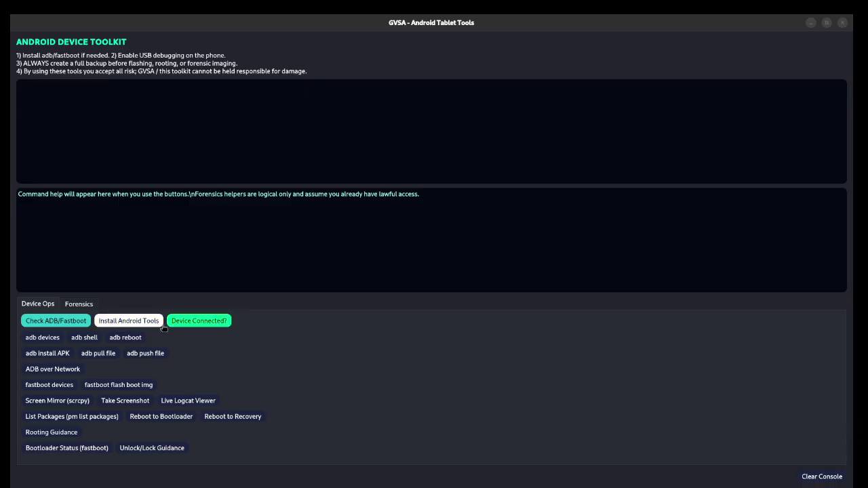
pyautogui.click(76, 304)
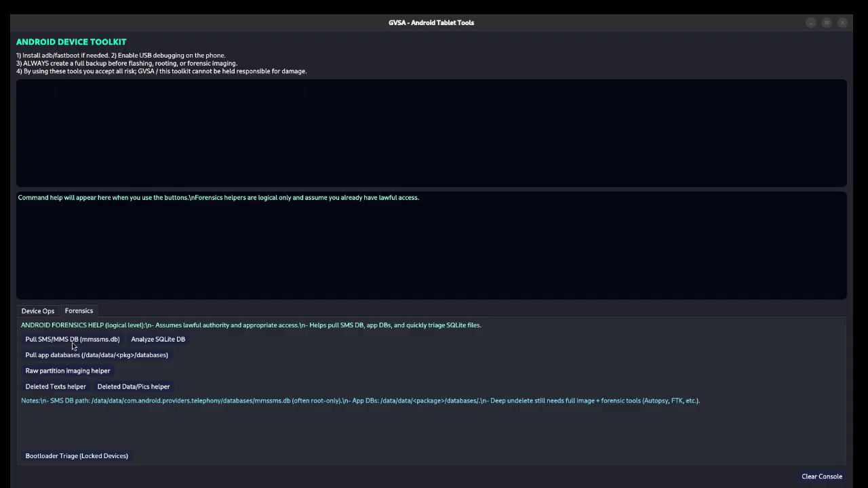
pyautogui.click(157, 338)
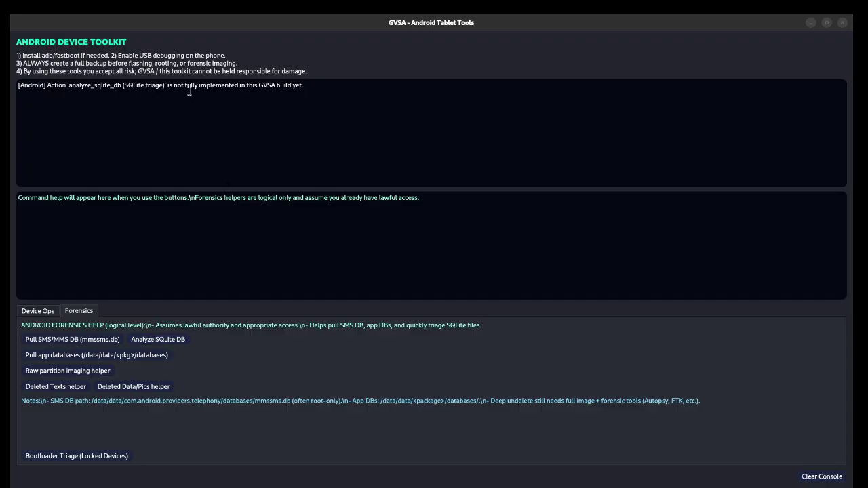
pyautogui.click(136, 387)
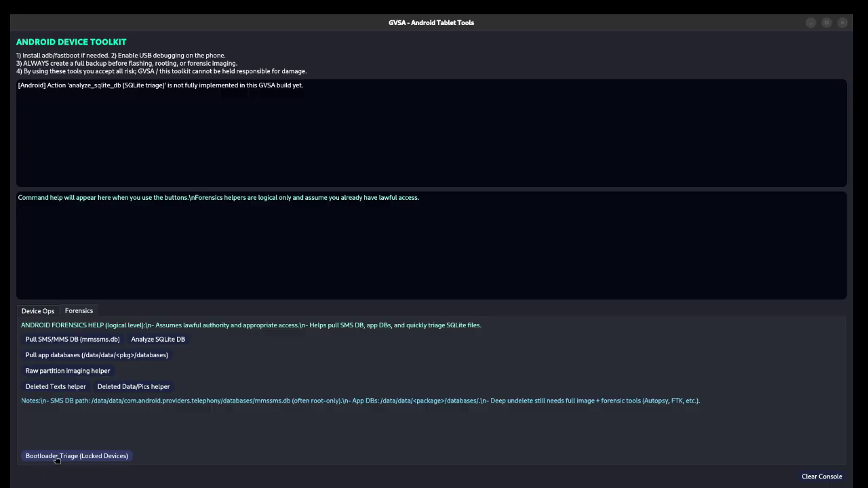
pyautogui.click(56, 460)
# Step: Relaunch GVSA maximized, reopen the Android toolkit's forensics helpers full-screen, then close it
pyautogui.doubleClick(201, 146)
pyautogui.moveTo(536, 76); pyautogui.dragTo(478, 14)
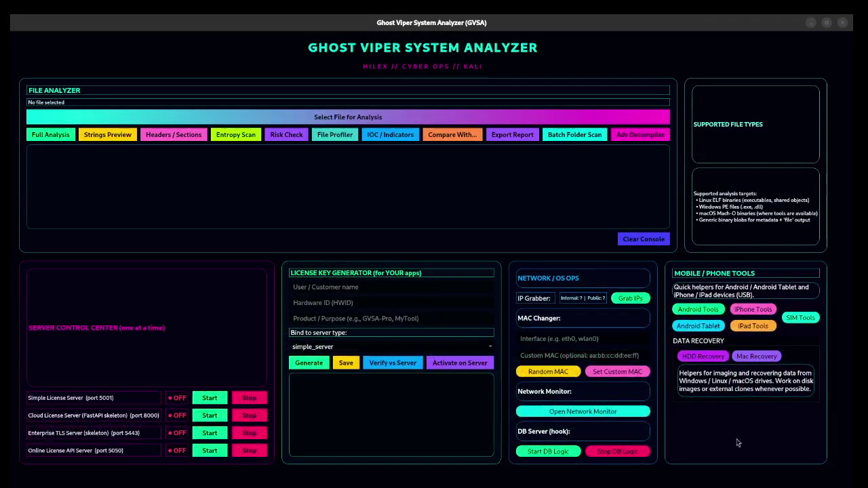
pyautogui.click(685, 327)
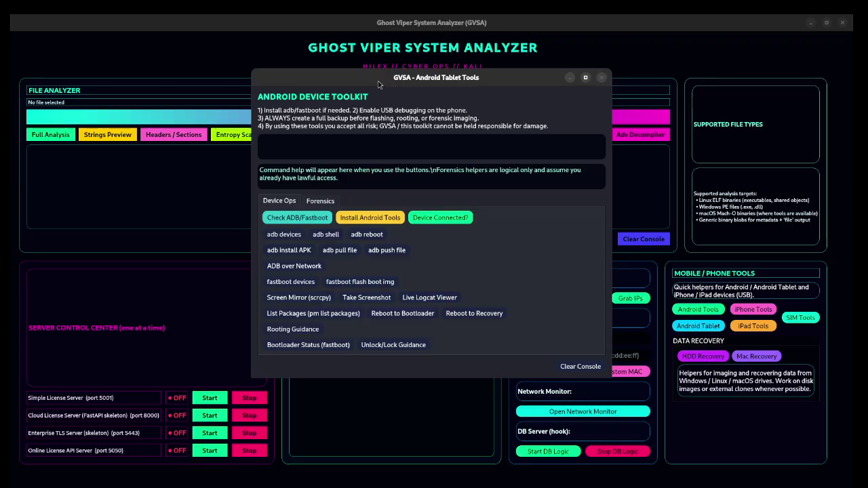
pyautogui.doubleClick(384, 81)
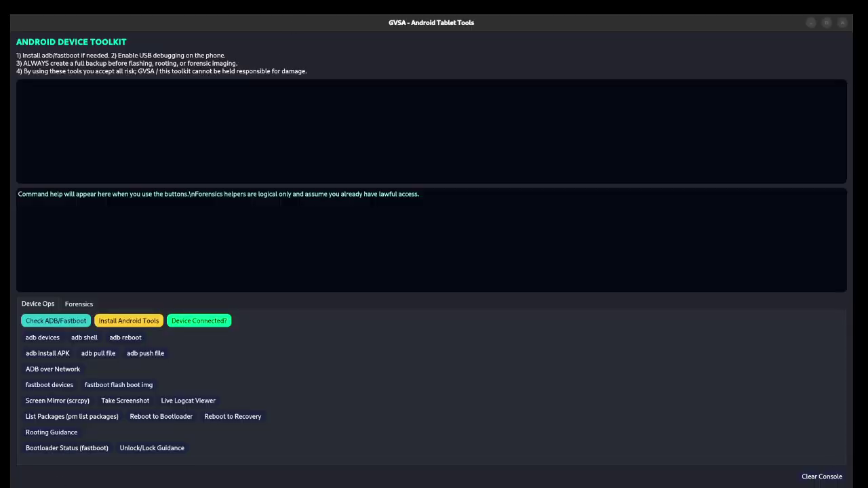
pyautogui.click(79, 304)
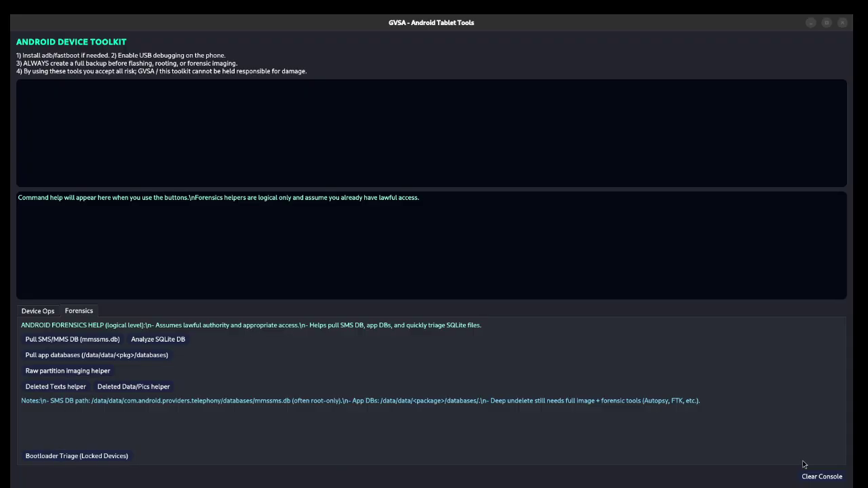
pyautogui.click(844, 23)
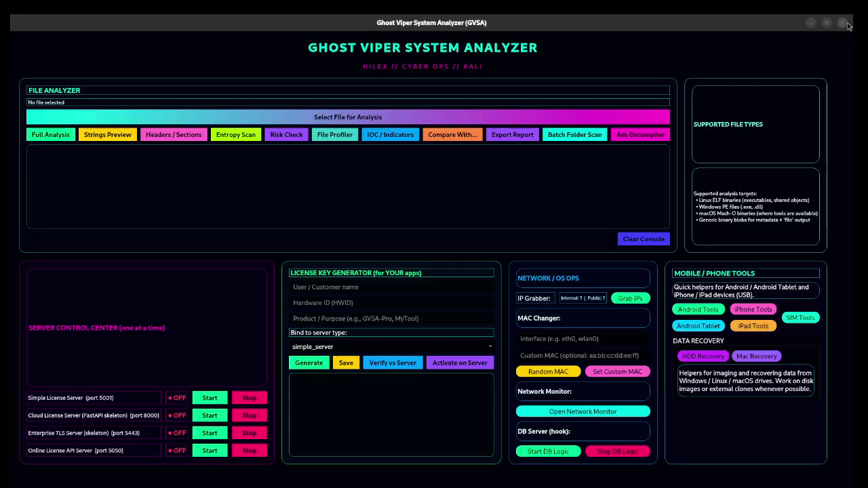
# Step: View SIM Card Tools' Phone via USB, Setup Drivers and Stored Data (Planned) sections, then close it
pyautogui.click(801, 318)
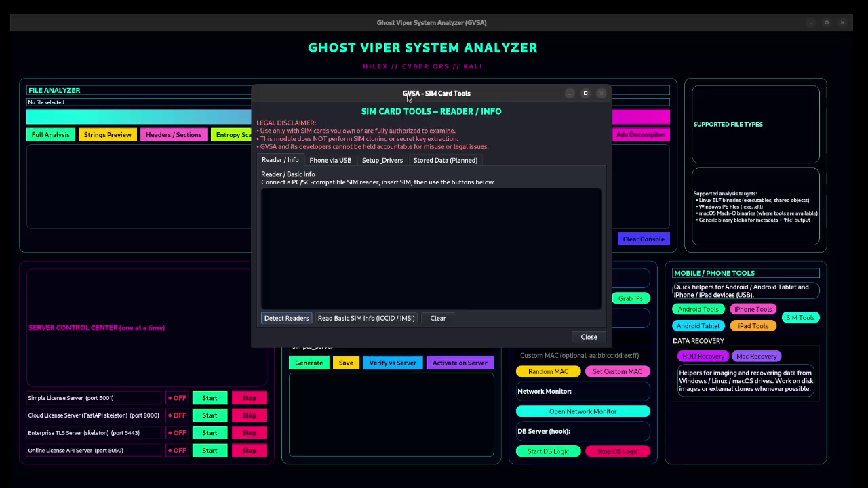
pyautogui.doubleClick(408, 99)
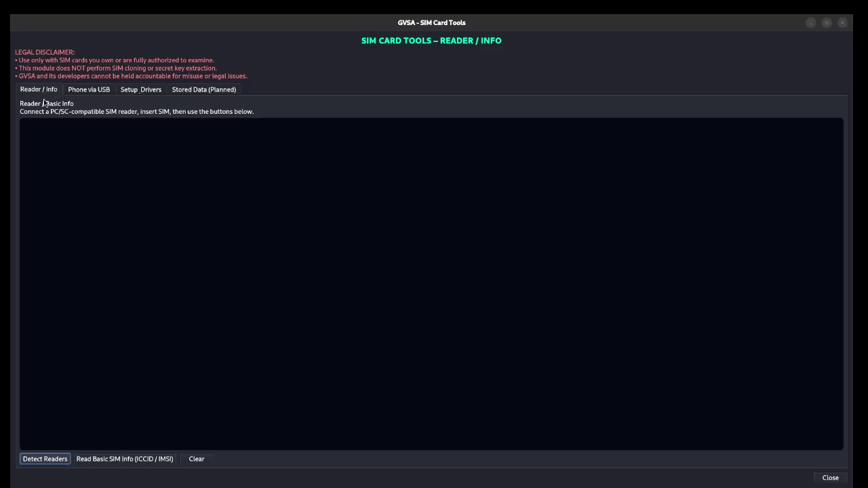
pyautogui.click(78, 92)
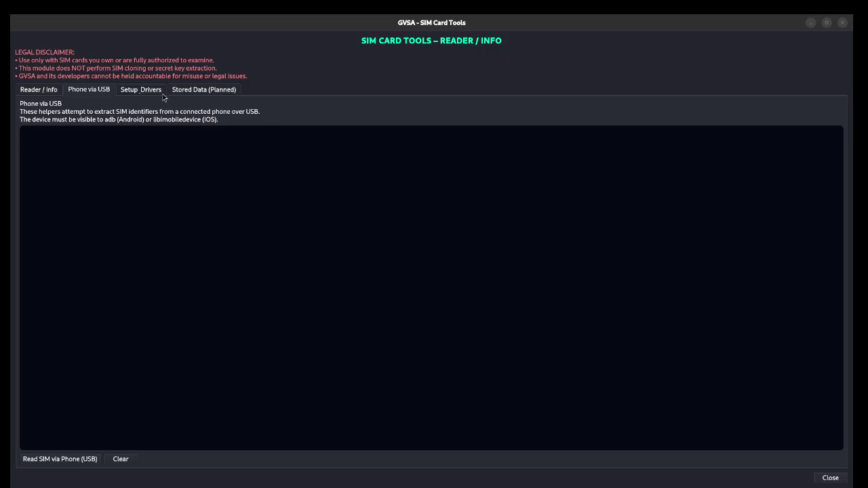
pyautogui.click(141, 89)
pyautogui.click(194, 90)
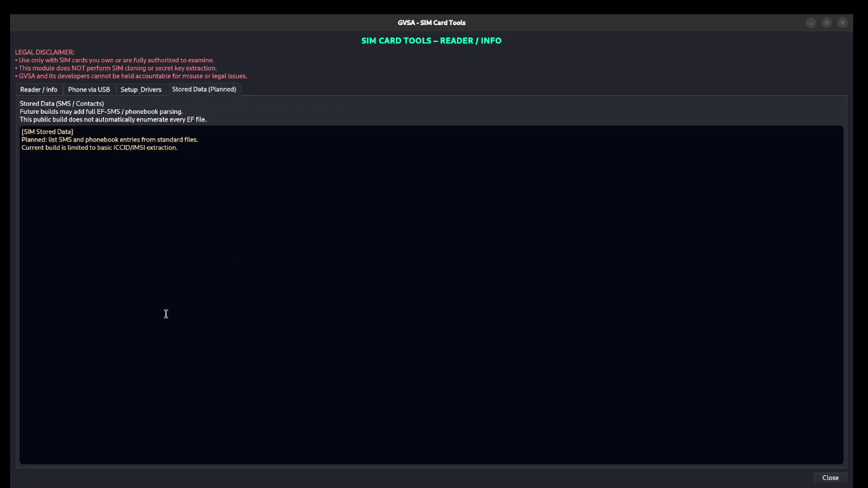
pyautogui.click(842, 23)
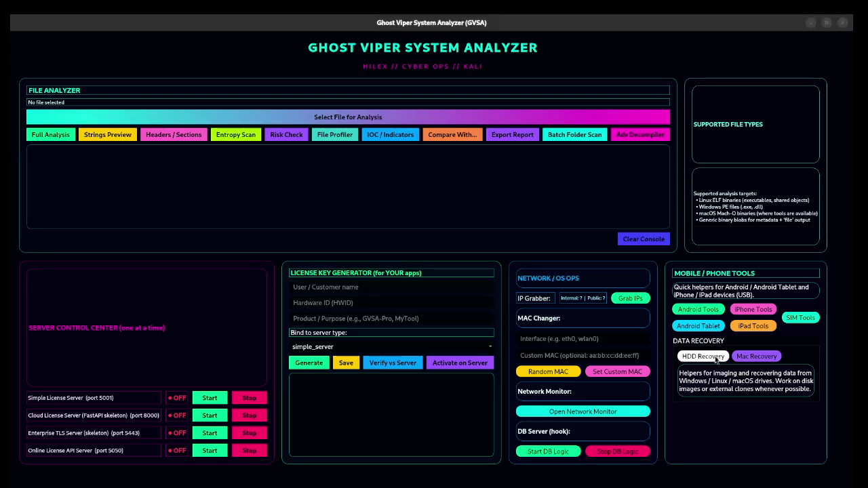
# Step: Open HDD / Volume Recovery, reposition its window, and check which recovery tools are installed
pyautogui.click(703, 356)
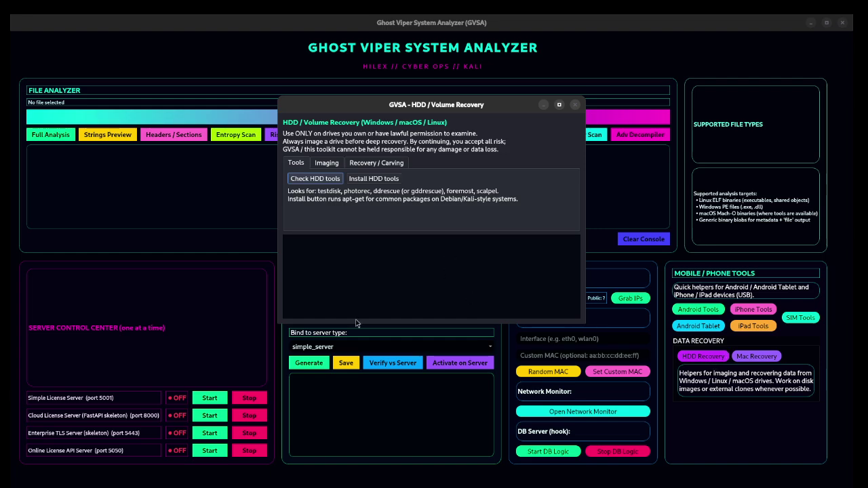
pyautogui.moveTo(350, 106); pyautogui.dragTo(238, 82)
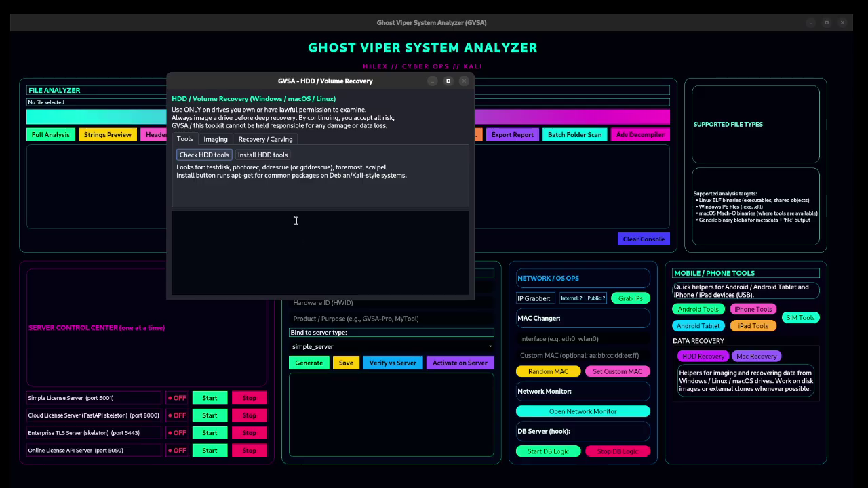
pyautogui.click(196, 157)
pyautogui.moveTo(262, 224); pyautogui.dragTo(157, 197)
pyautogui.click(264, 252)
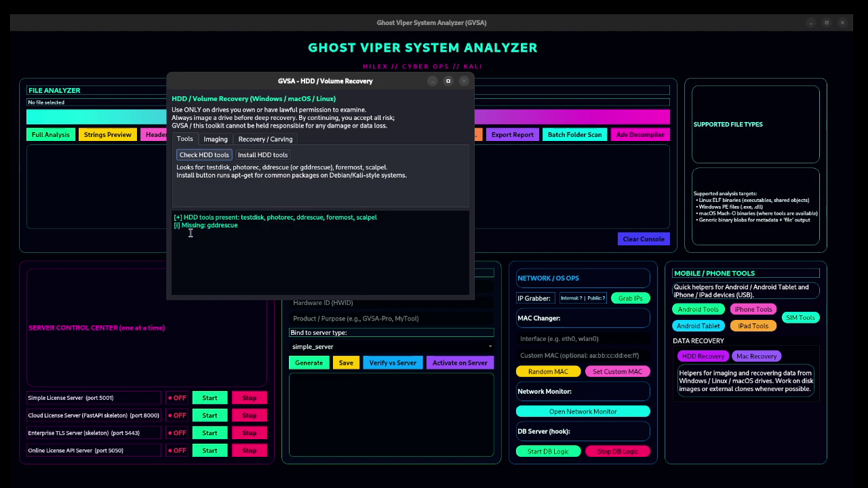
# Step: Install the HDD recovery tools via apt and re-check, with gddrescue still reported missing
pyautogui.click(255, 157)
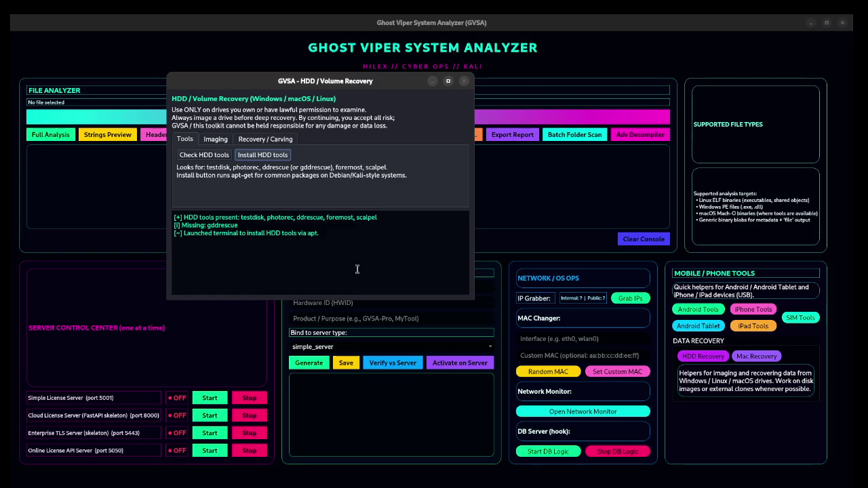
pyautogui.click(209, 158)
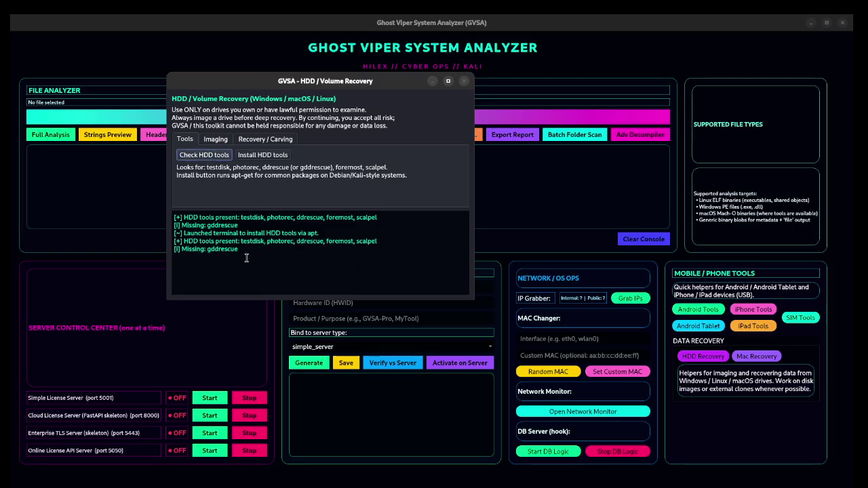
pyautogui.moveTo(246, 251); pyautogui.dragTo(153, 250)
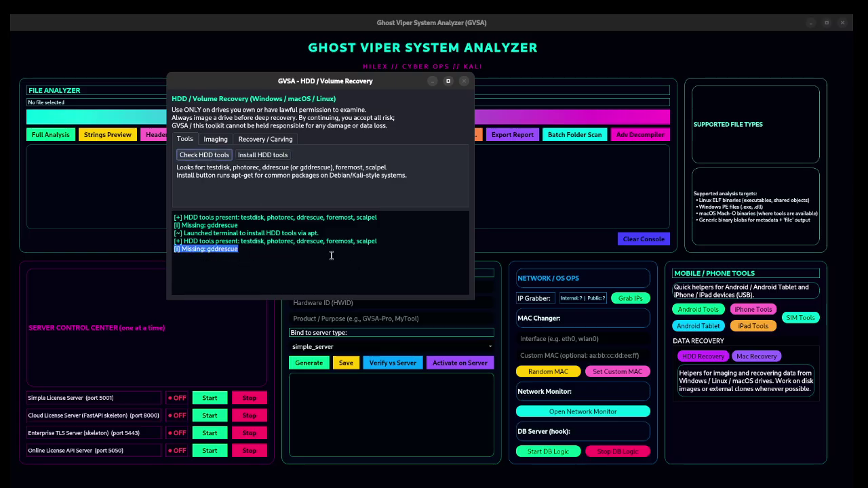
pyautogui.click(353, 253)
pyautogui.moveTo(250, 265); pyautogui.dragTo(132, 251)
pyautogui.click(249, 273)
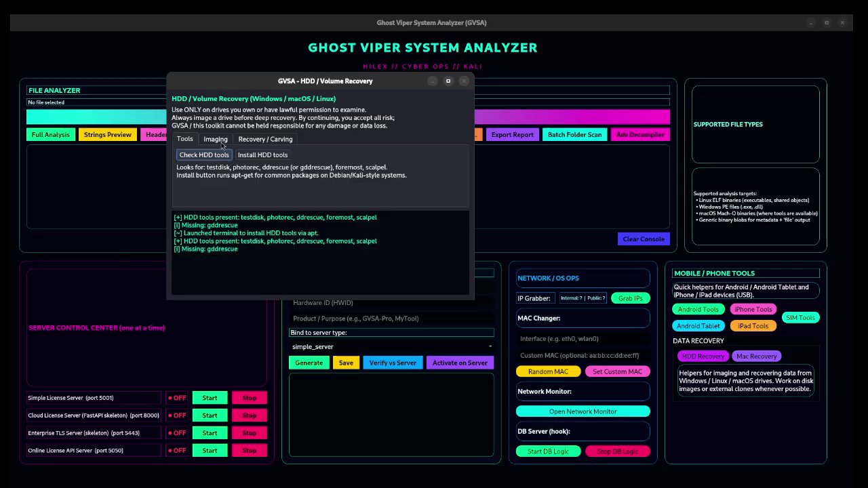
# Step: Review the Imaging and Recovery / Carving tabs, attempt a carve with no image selected, then close the window
pyautogui.click(225, 141)
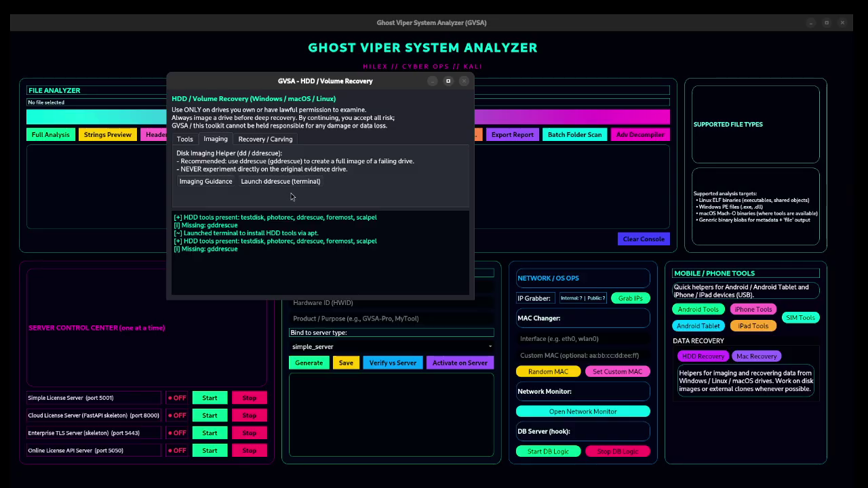
pyautogui.click(269, 139)
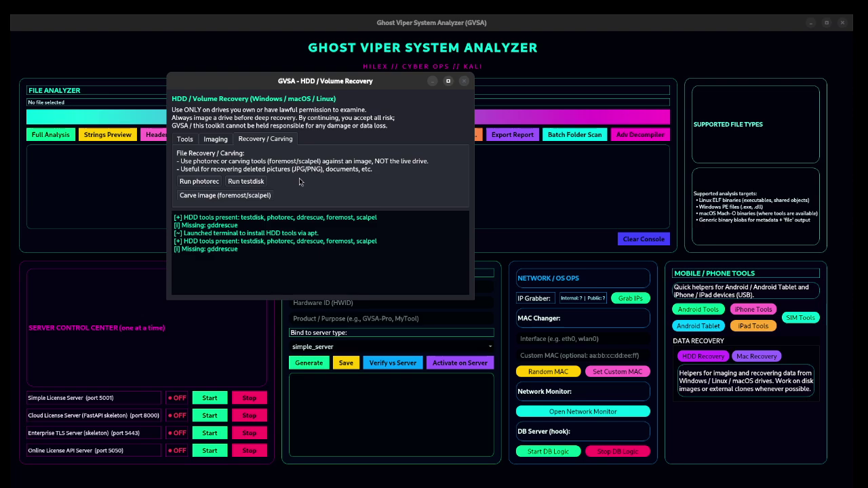
pyautogui.click(195, 197)
pyautogui.click(69, 25)
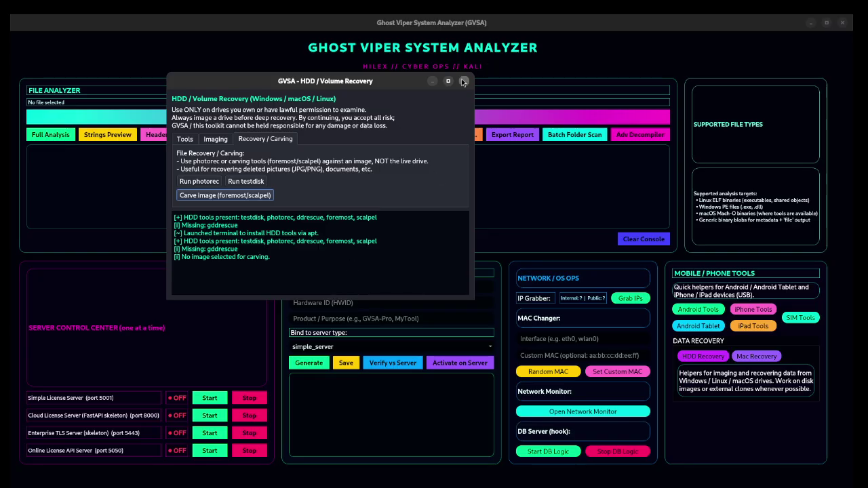
pyautogui.click(464, 80)
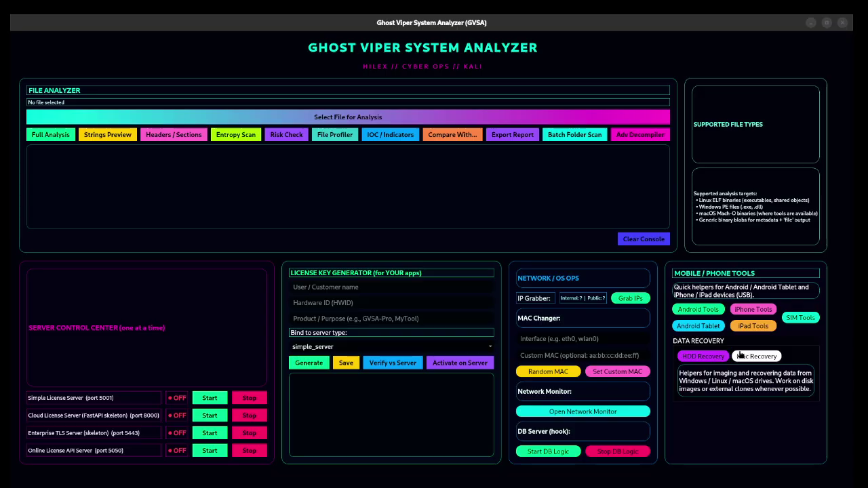
pyautogui.click(721, 359)
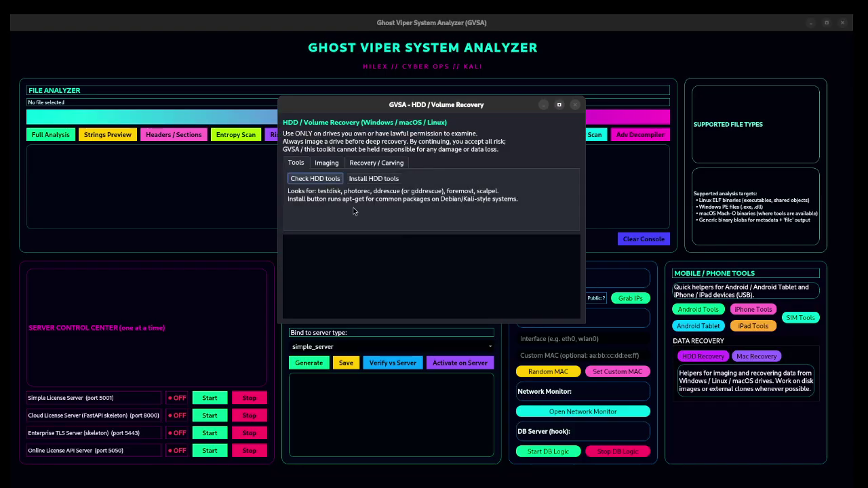
pyautogui.click(372, 164)
pyautogui.click(357, 205)
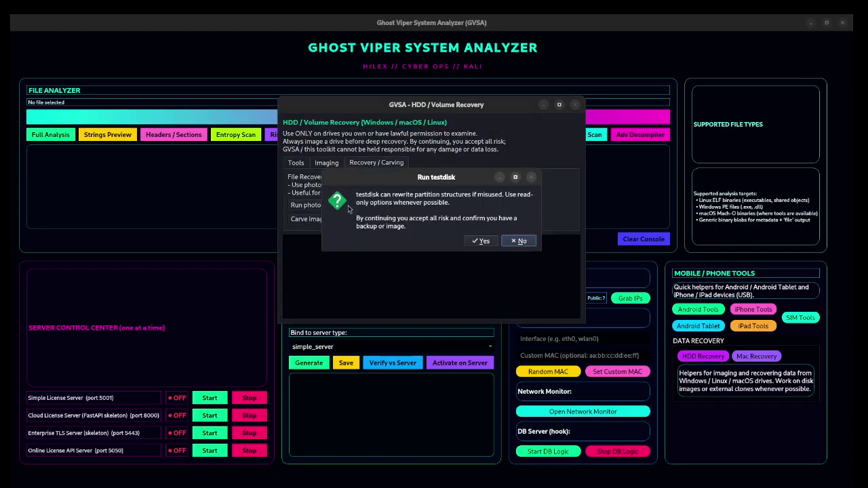
pyautogui.click(484, 242)
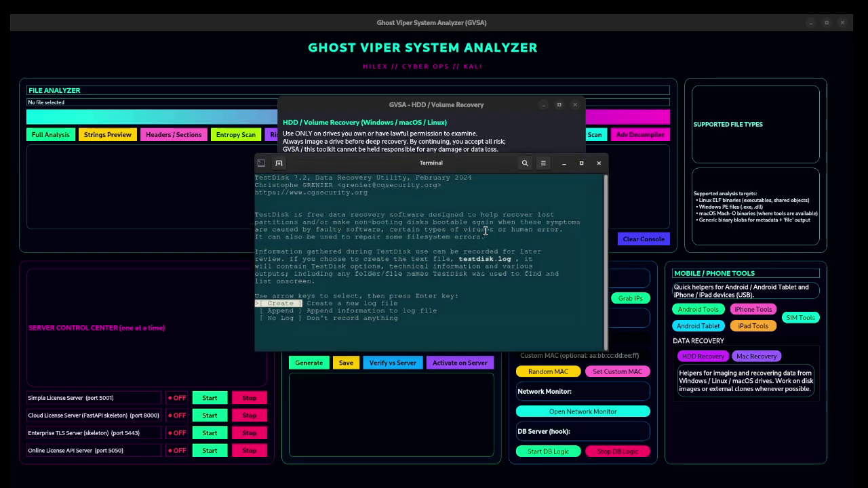
pyautogui.click(601, 161)
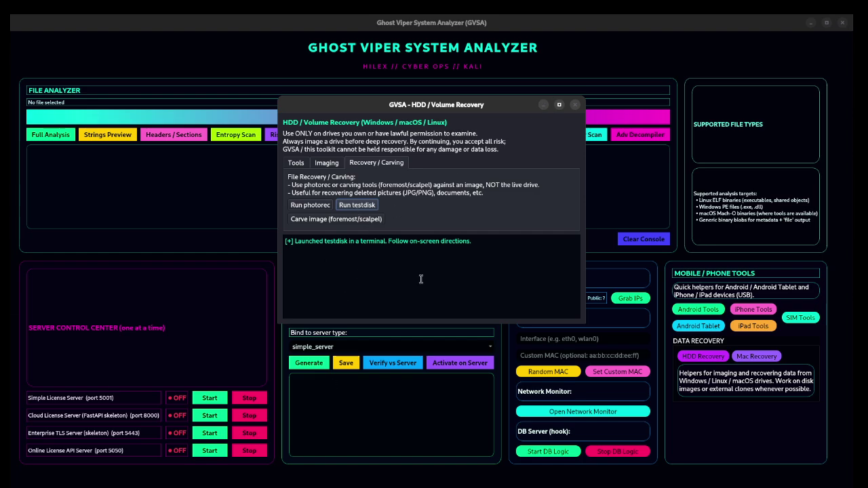
pyautogui.click(574, 106)
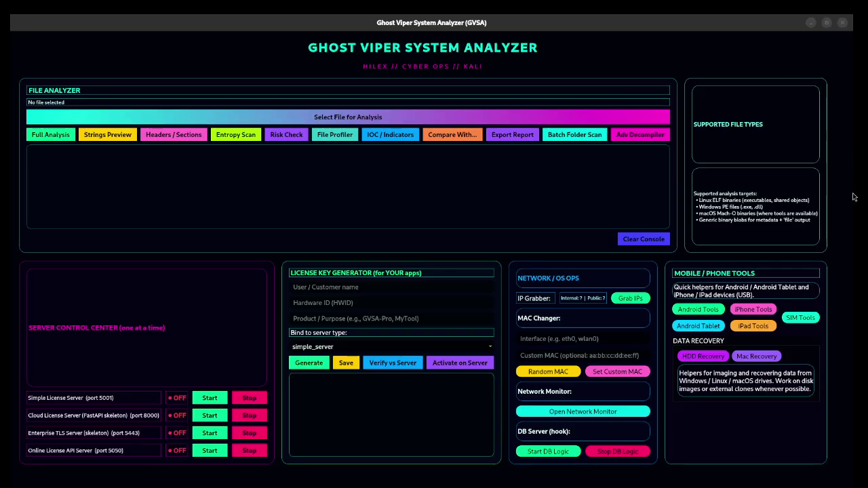
pyautogui.click(744, 357)
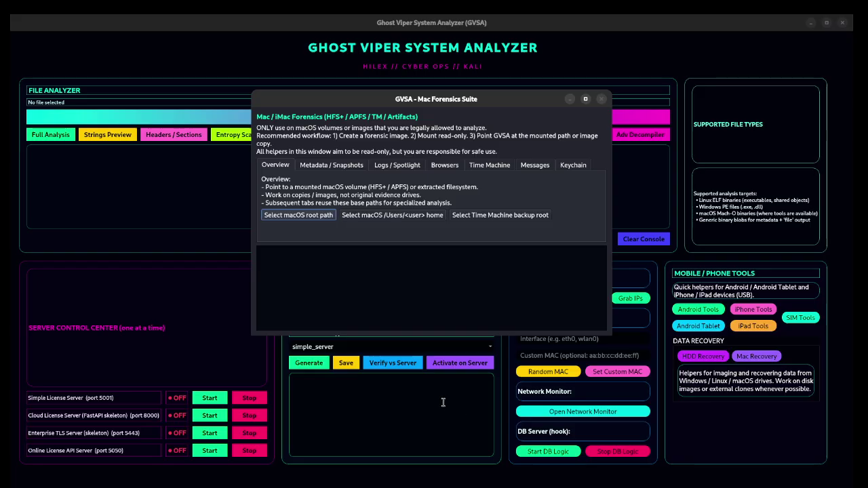
pyautogui.moveTo(420, 99); pyautogui.dragTo(348, 90)
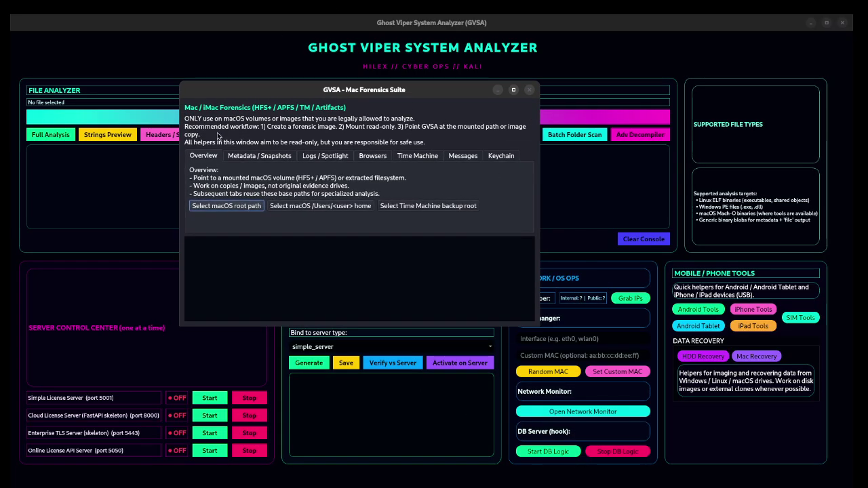
pyautogui.click(259, 156)
pyautogui.click(325, 156)
pyautogui.click(367, 157)
pyautogui.click(423, 158)
pyautogui.click(468, 156)
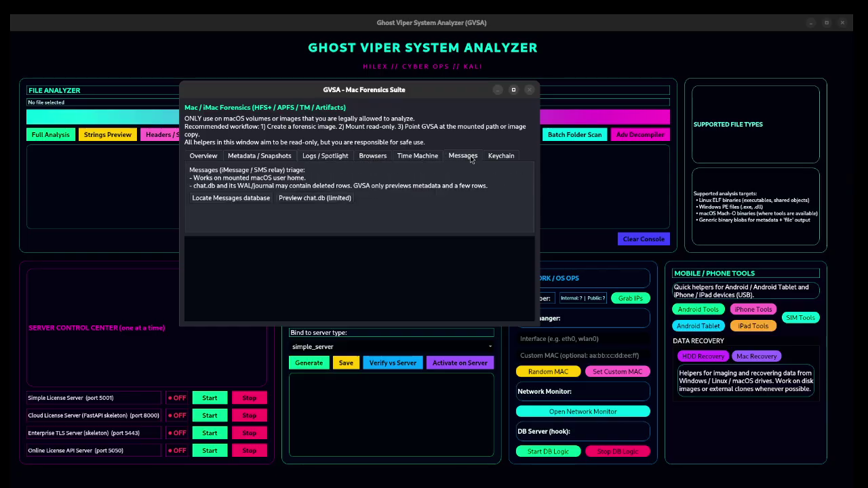
pyautogui.click(503, 157)
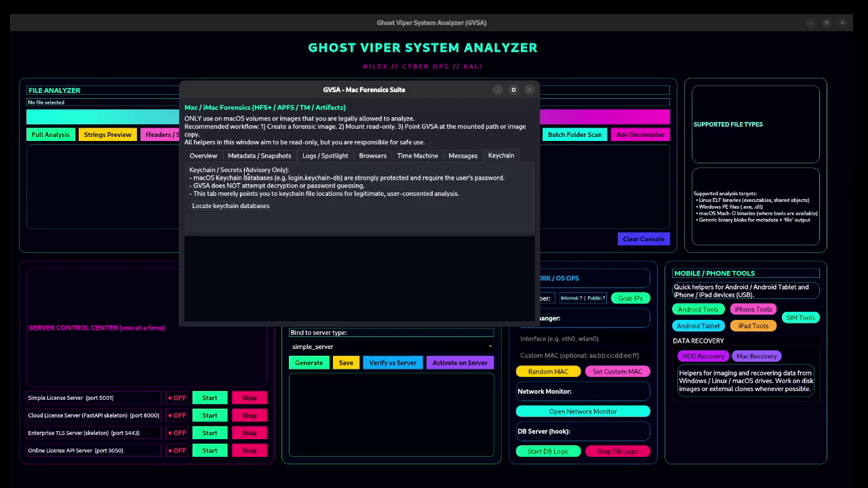
pyautogui.click(231, 160)
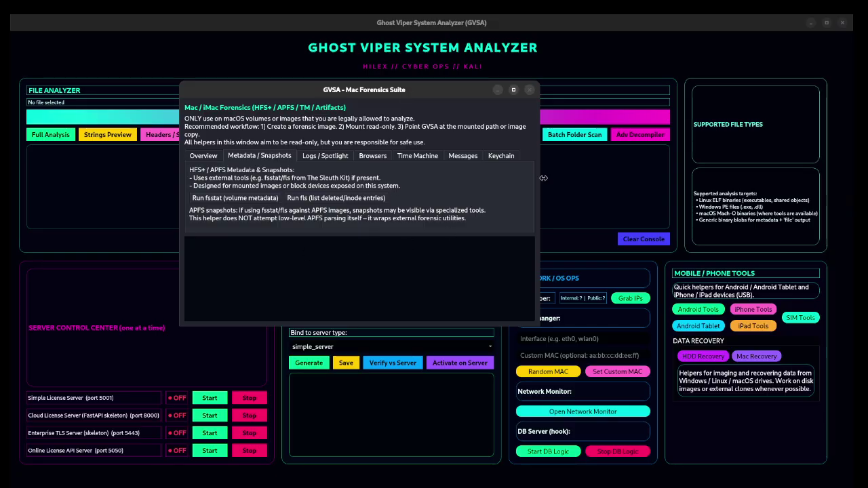
pyautogui.click(531, 91)
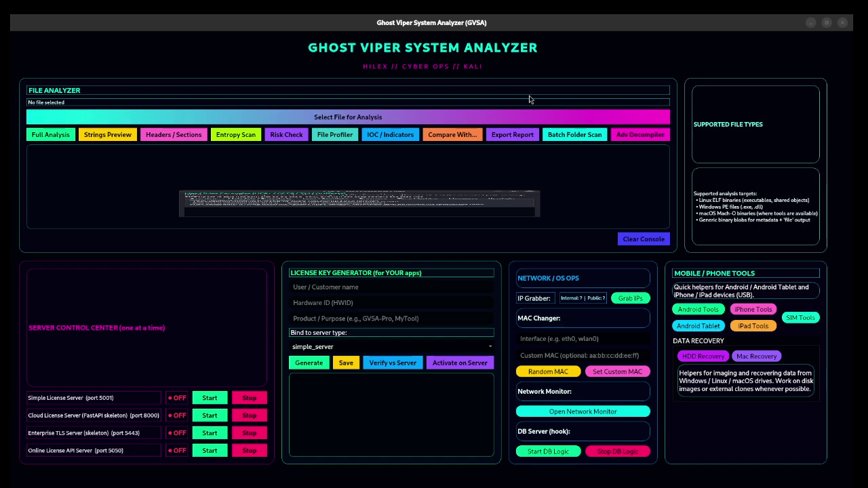
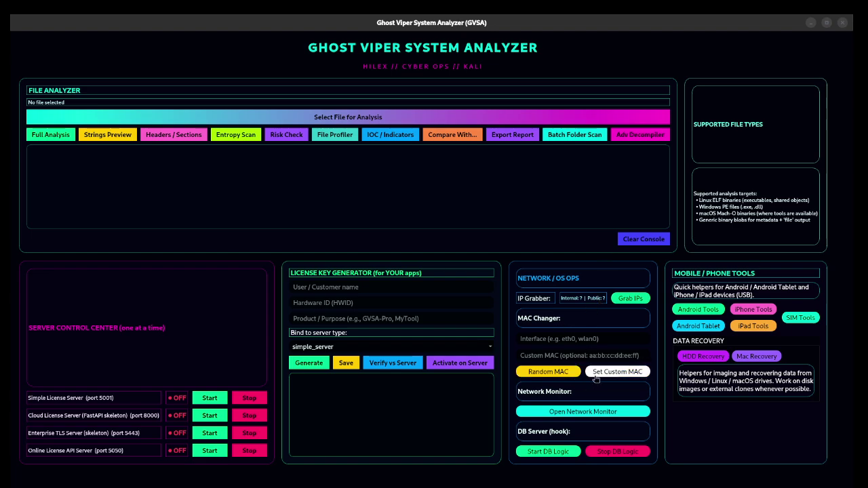
# Step: Try applying a custom MAC and a random MAC with the interface and MAC fields empty
pyautogui.click(614, 375)
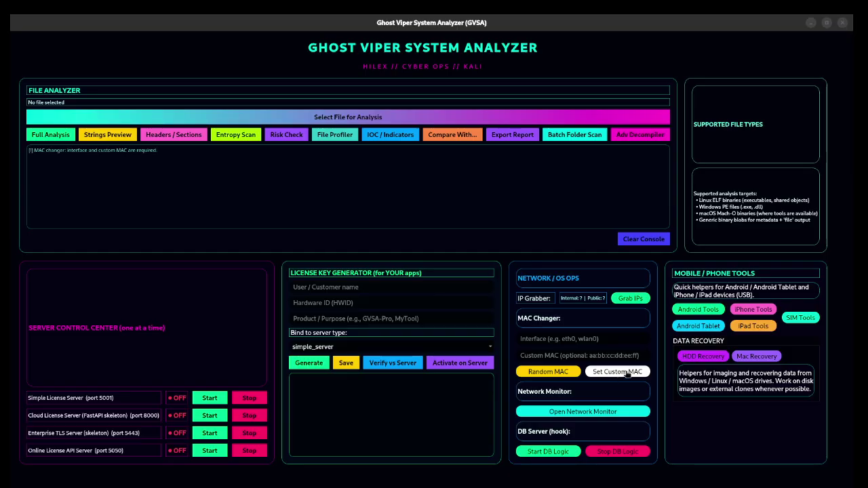
pyautogui.click(538, 339)
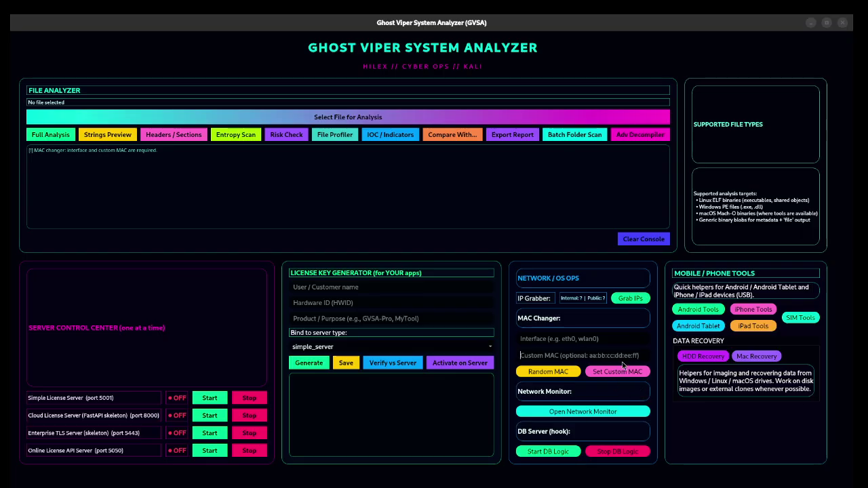
pyautogui.click(544, 375)
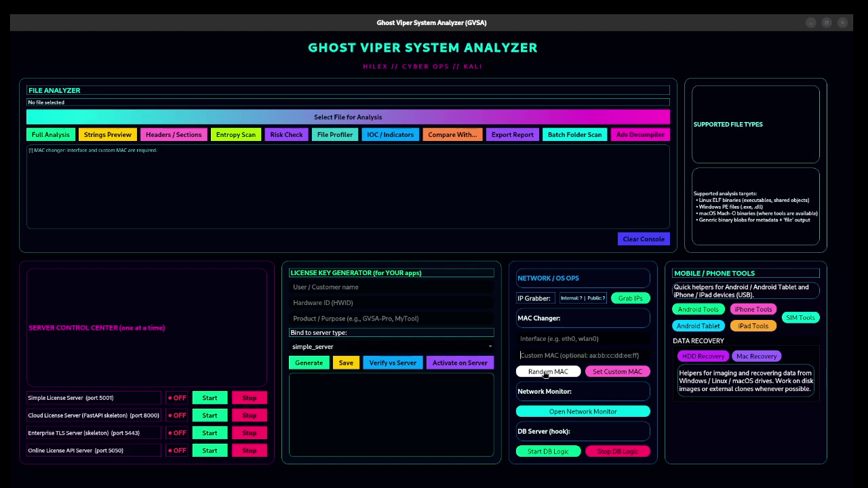
pyautogui.click(532, 356)
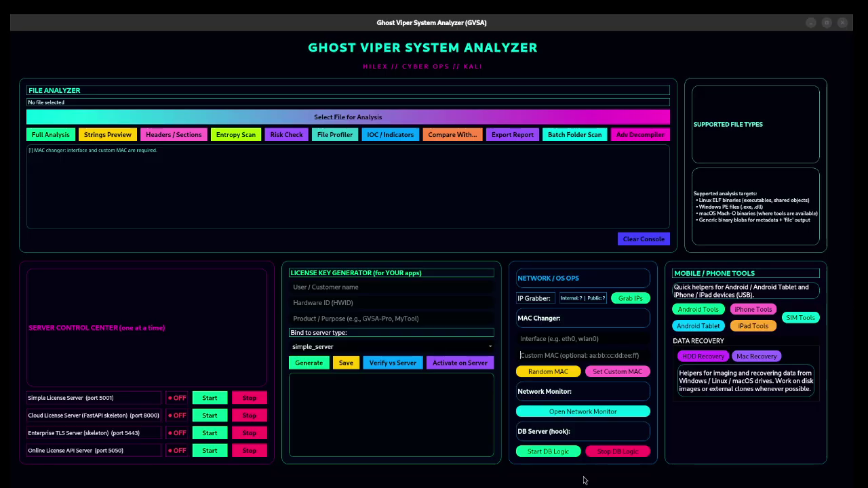
pyautogui.click(594, 415)
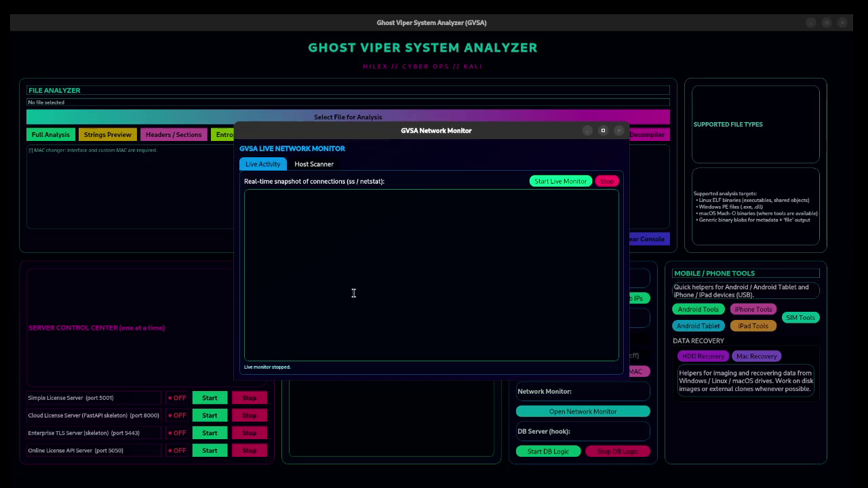
pyautogui.click(323, 167)
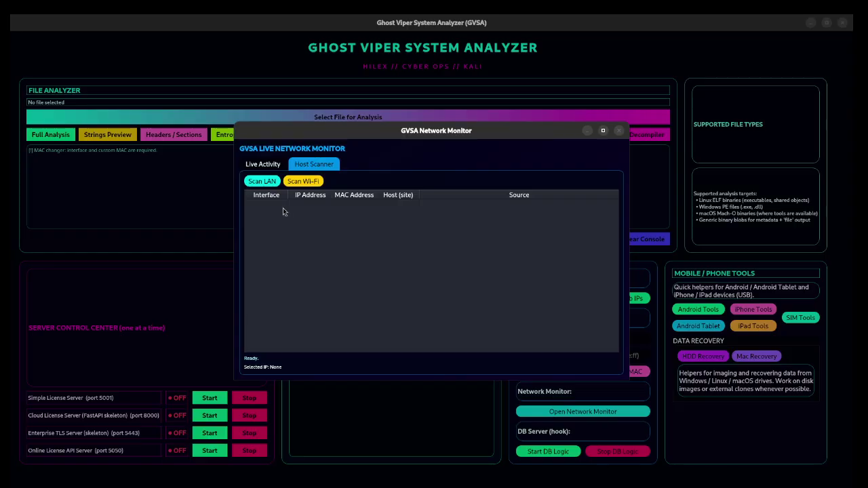
pyautogui.click(263, 182)
pyautogui.click(619, 131)
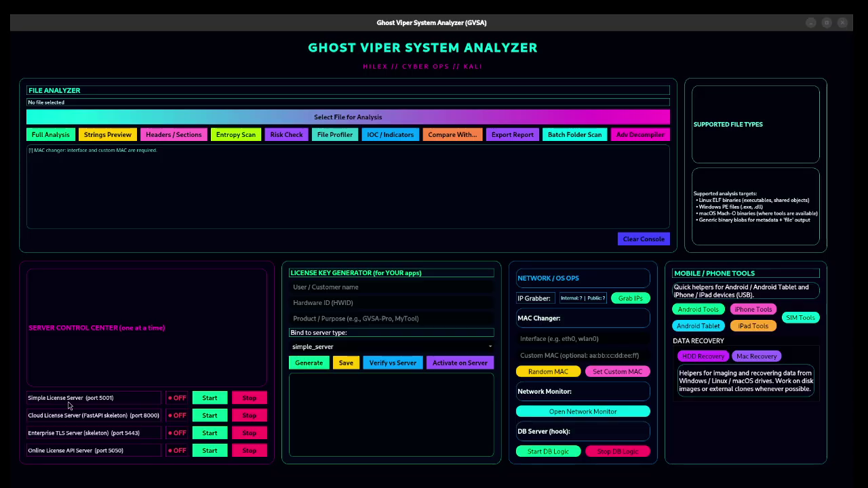
# Step: Start, stop and restart the Simple License Server, then try the Cloud and Enterprise TLS servers
pyautogui.click(210, 398)
pyautogui.click(249, 398)
pyautogui.click(206, 400)
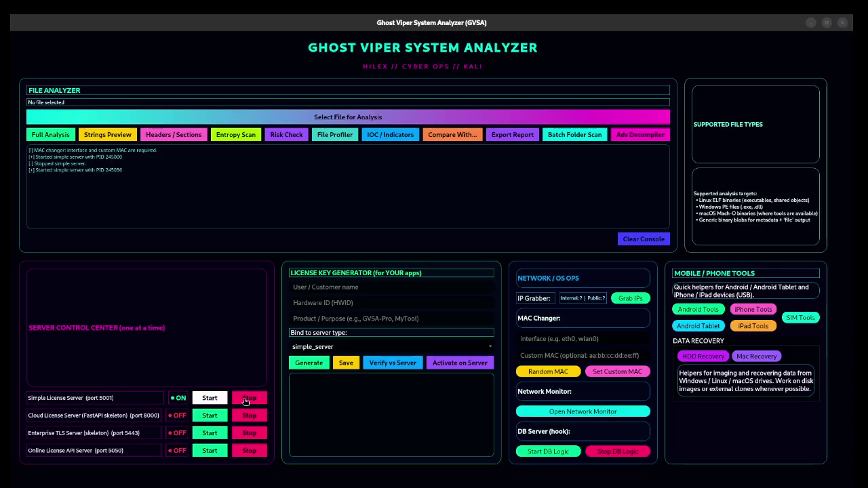
pyautogui.click(210, 416)
pyautogui.click(210, 432)
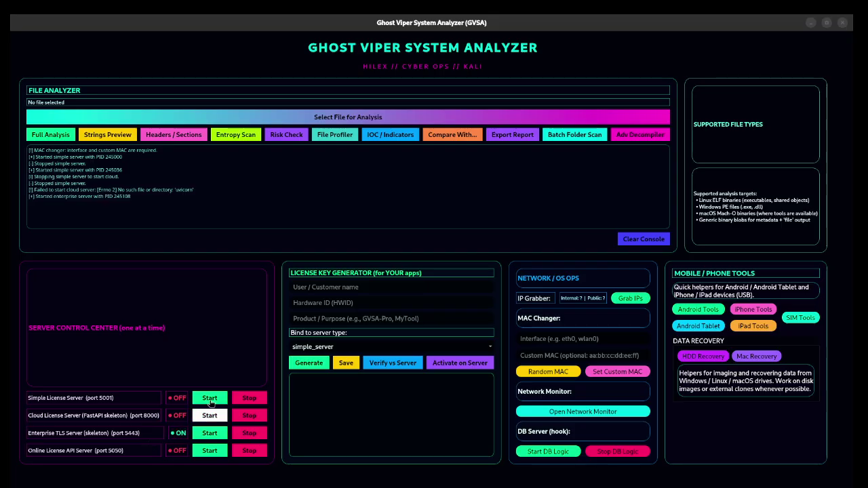
# Step: Retry the Simple and Cloud servers, then start and stop the Online License API Server (port 5050)
pyautogui.click(210, 403)
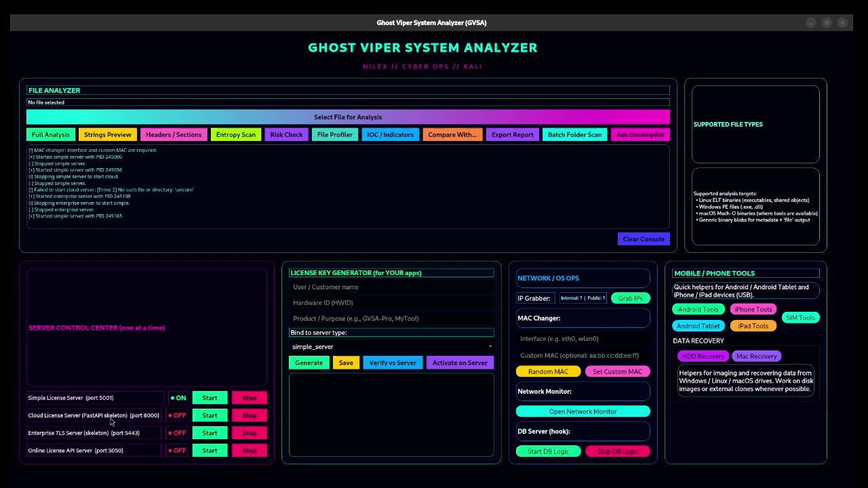
pyautogui.click(210, 415)
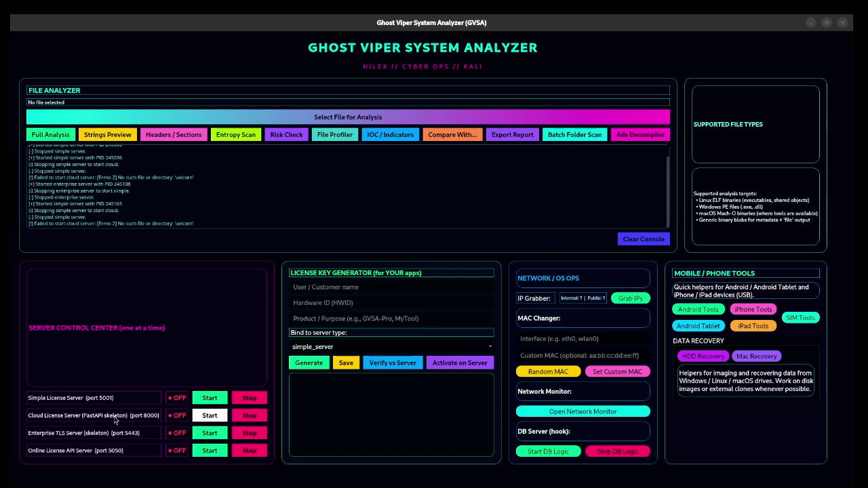
pyautogui.click(209, 450)
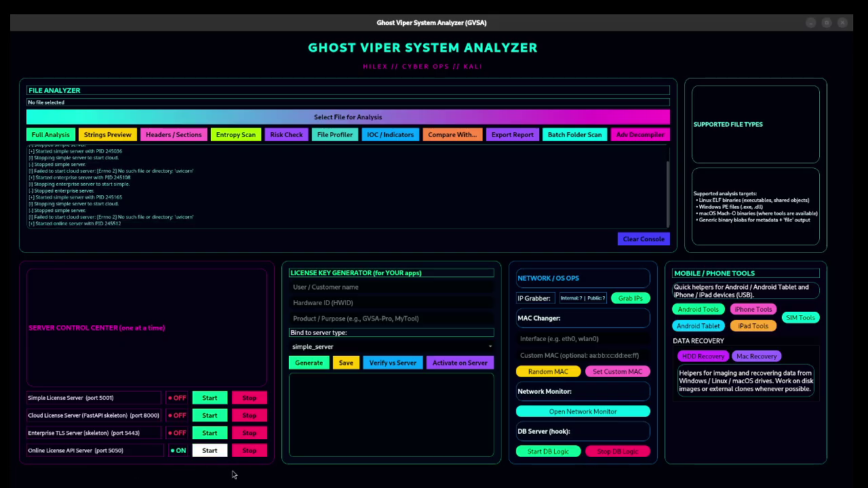
pyautogui.click(249, 451)
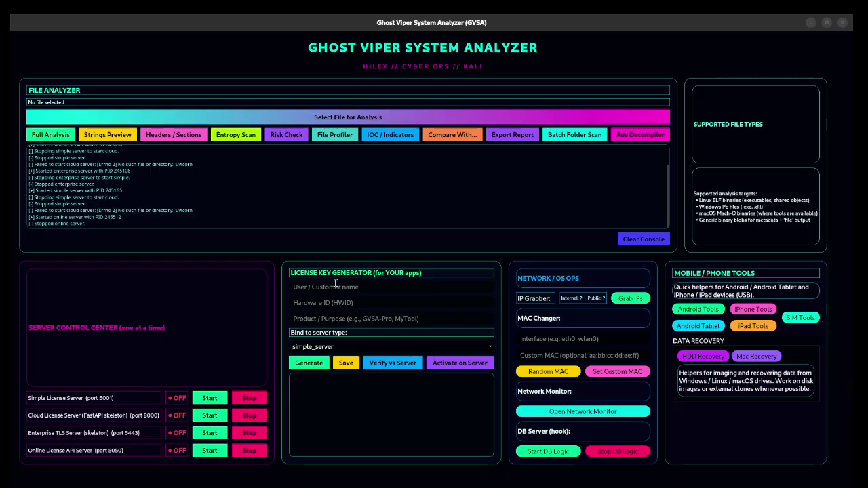
# Step: Leave the HWID, Product and server-type fields unchanged and clear the server log from the console
pyautogui.click(321, 305)
pyautogui.click(316, 320)
pyautogui.click(490, 351)
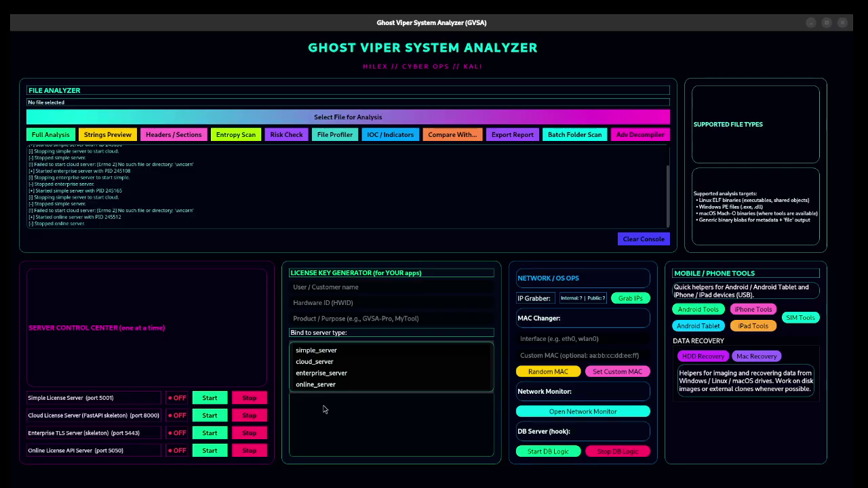
pyautogui.click(340, 419)
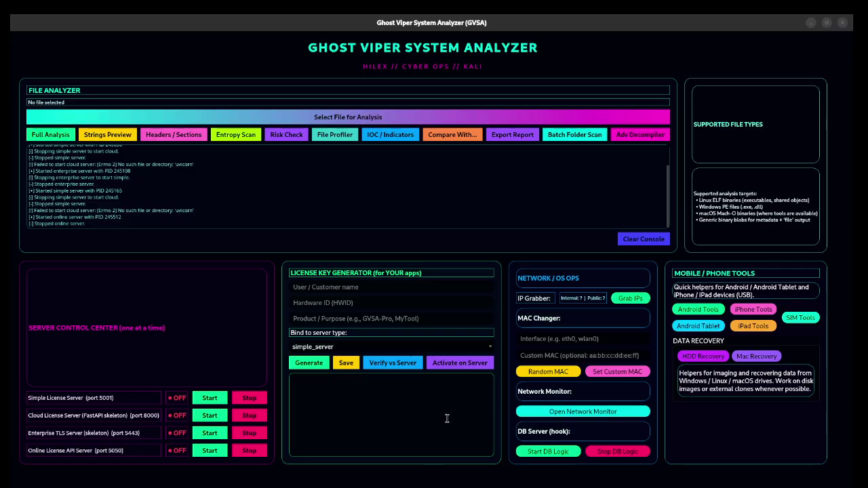
pyautogui.click(641, 241)
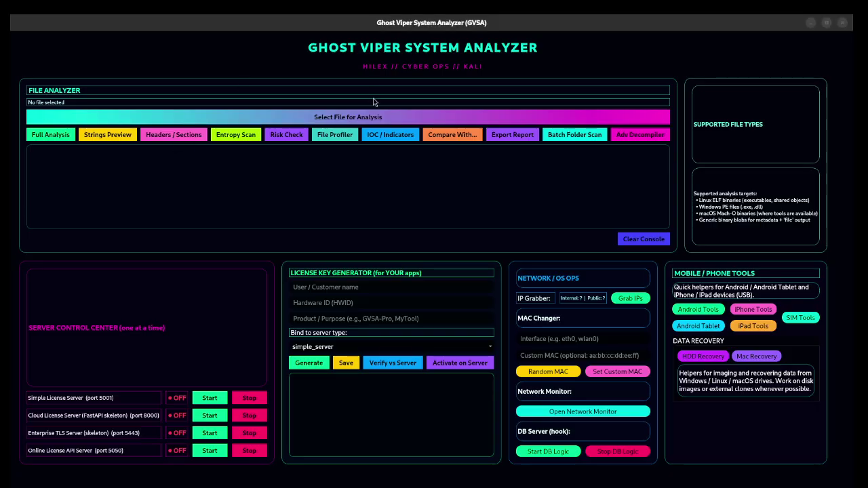
# Step: Select fvad.dll from Home > Desktop as the binary to analyze
pyautogui.click(370, 118)
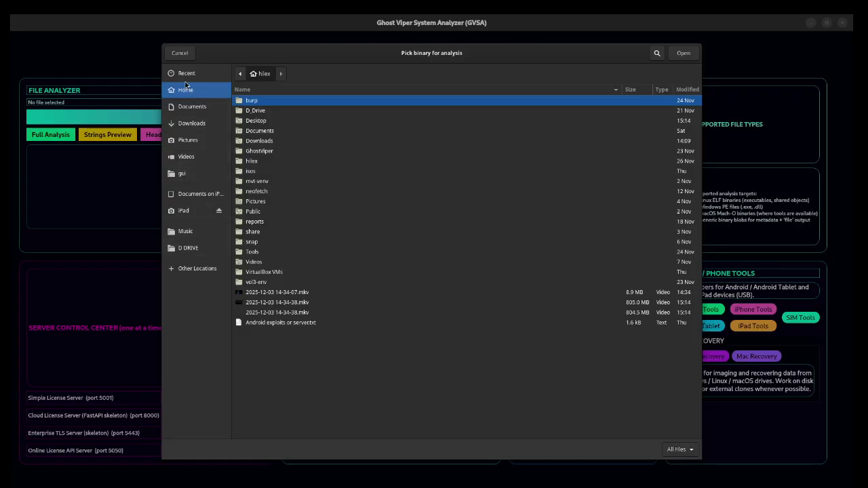
pyautogui.click(188, 74)
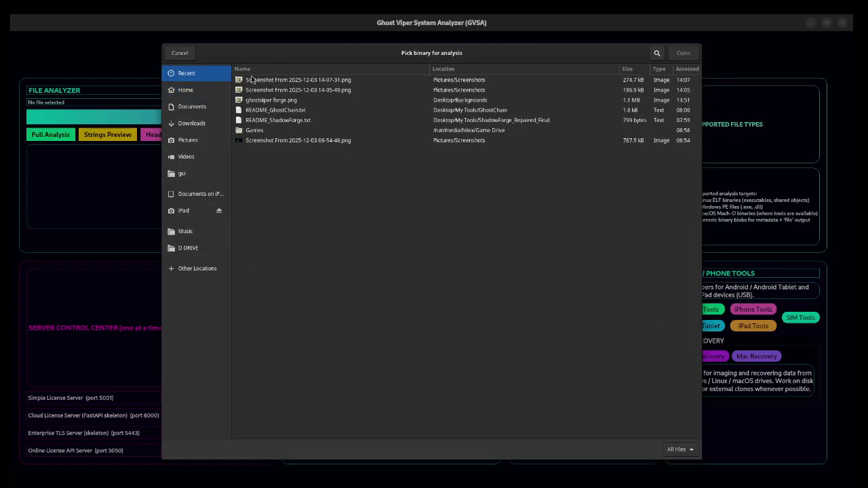
pyautogui.click(192, 90)
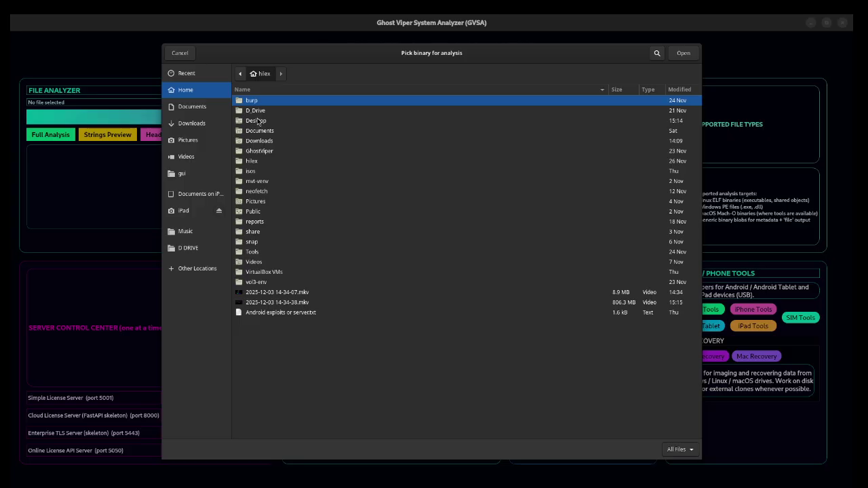
pyautogui.doubleClick(257, 121)
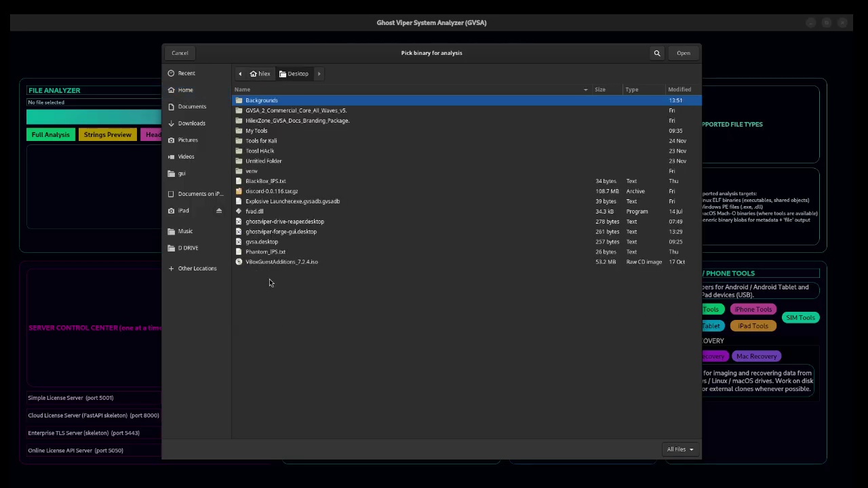
pyautogui.click(257, 213)
pyautogui.doubleClick(256, 213)
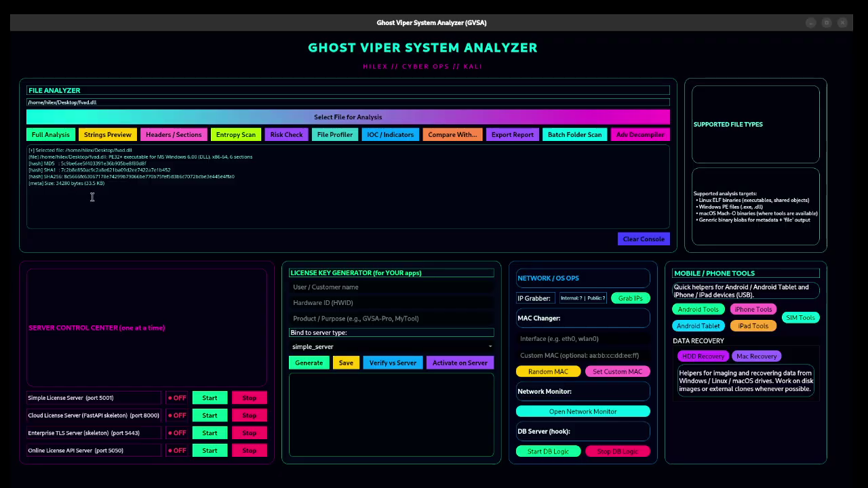
# Step: Clear the file info from the console and preview the strings extracted from fvad.dll
pyautogui.moveTo(92, 196); pyautogui.dragTo(7, 147)
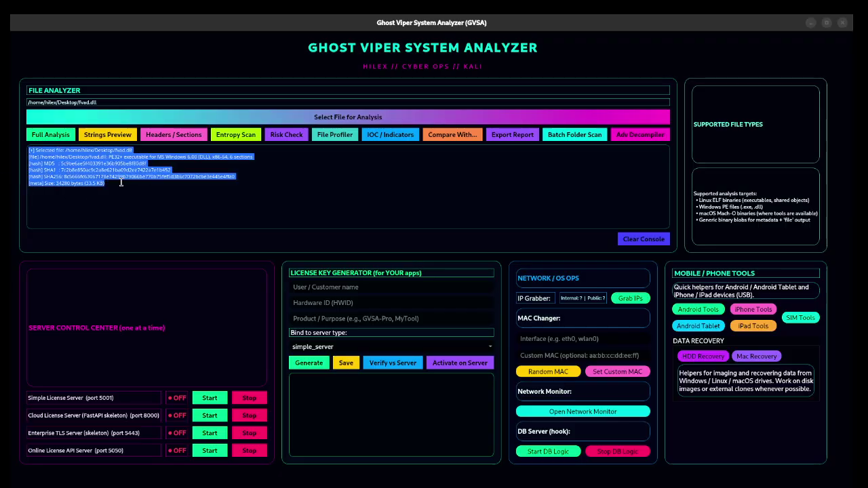
pyautogui.click(147, 180)
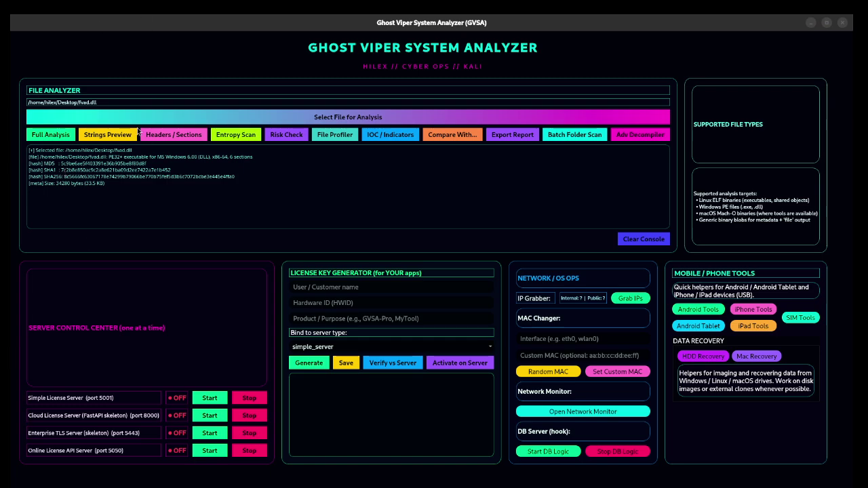
pyautogui.click(641, 239)
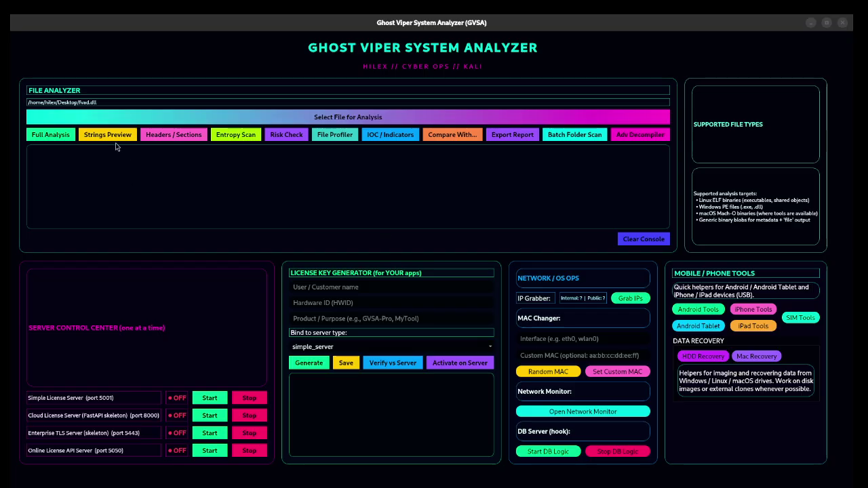
pyautogui.click(117, 135)
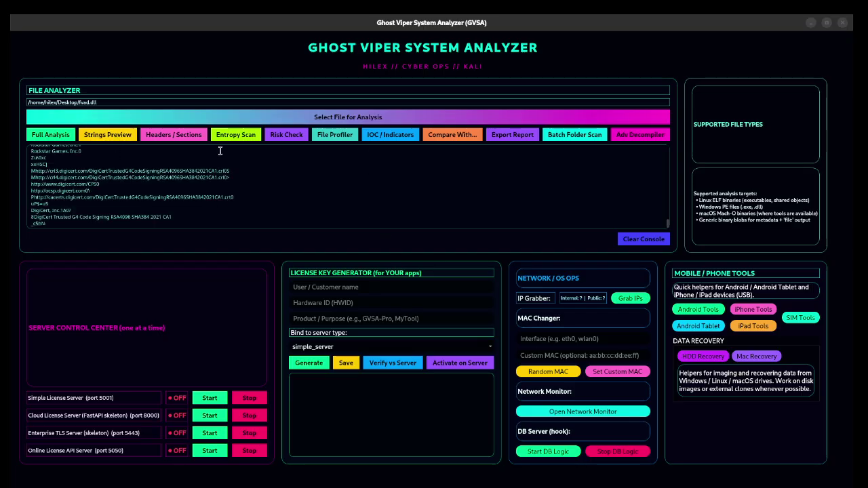
pyautogui.scroll(2, 107, 200)
pyautogui.scroll(4, 75, 191)
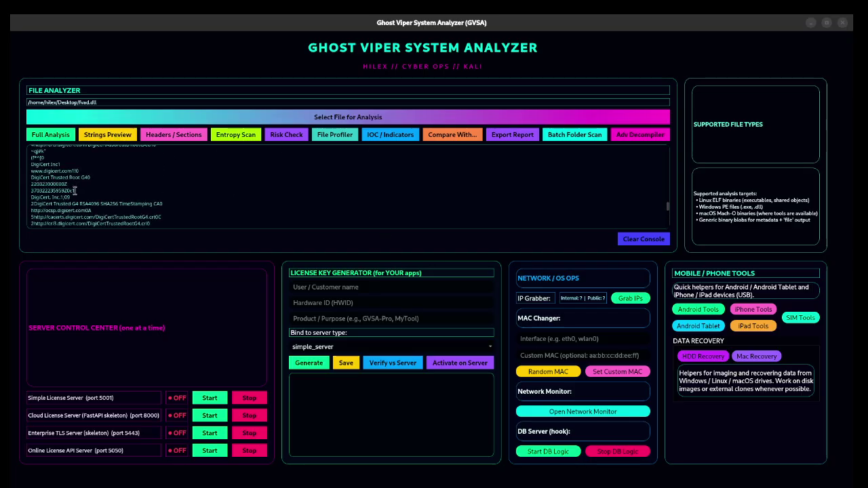
pyautogui.scroll(-8, 75, 185)
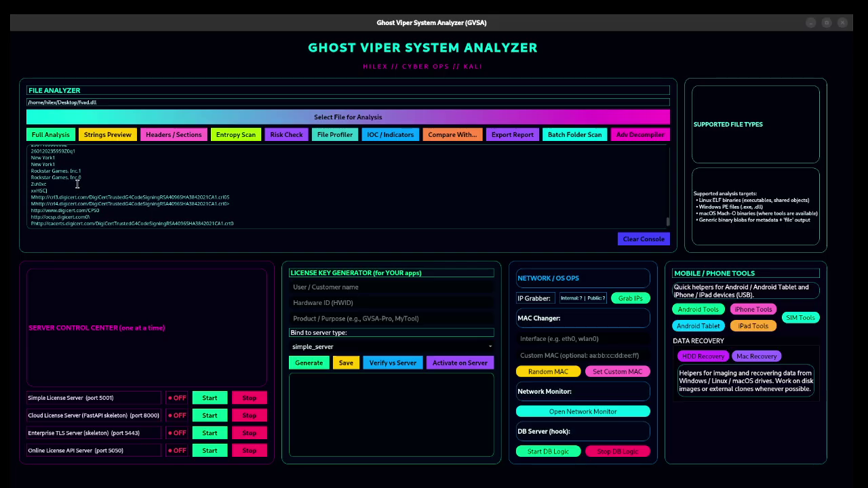
pyautogui.scroll(10, 77, 183)
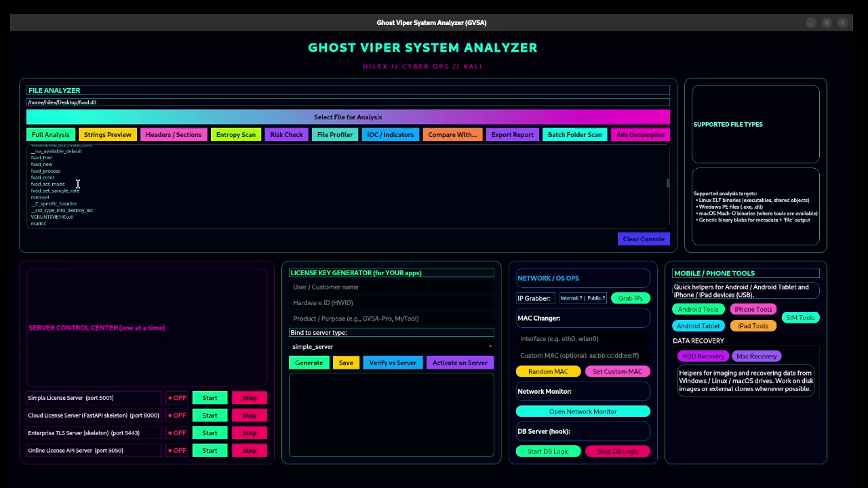
pyautogui.scroll(6, 78, 184)
# Step: Clear the strings, run and then clear a full analysis of fvad.dll, and bring up the AI Risk Check
pyautogui.click(656, 238)
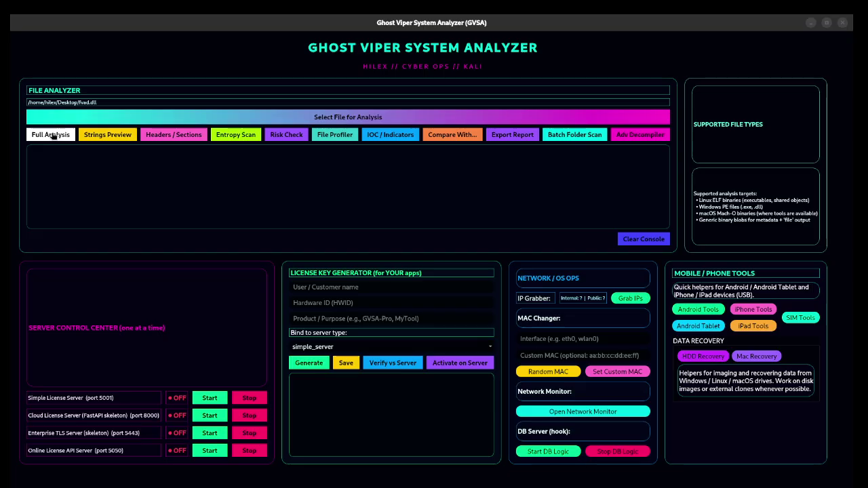
pyautogui.click(52, 135)
pyautogui.scroll(3, 110, 192)
pyautogui.scroll(8, 111, 191)
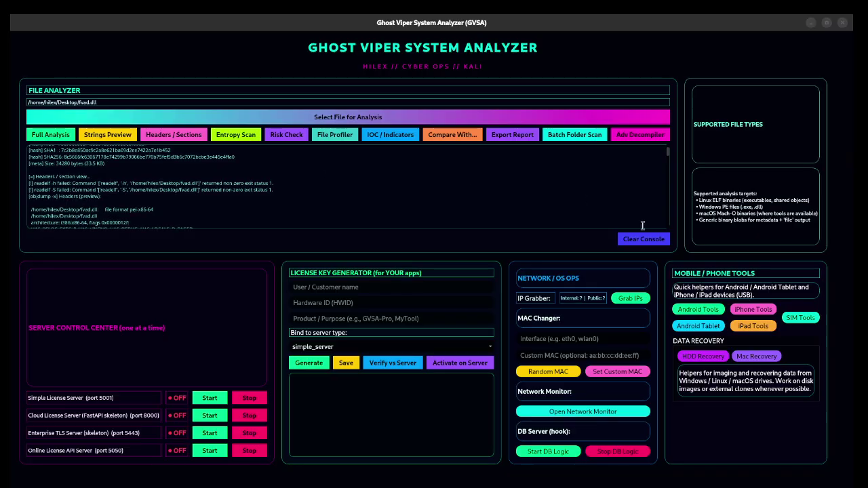
pyautogui.click(644, 241)
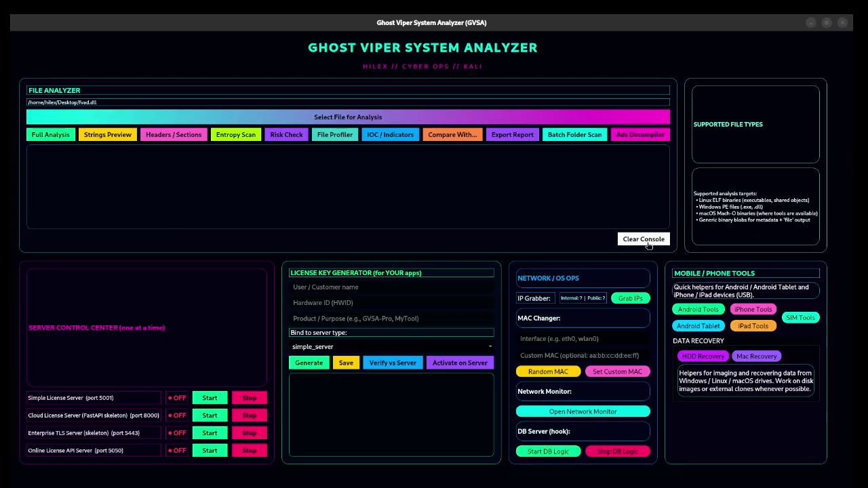
pyautogui.click(285, 136)
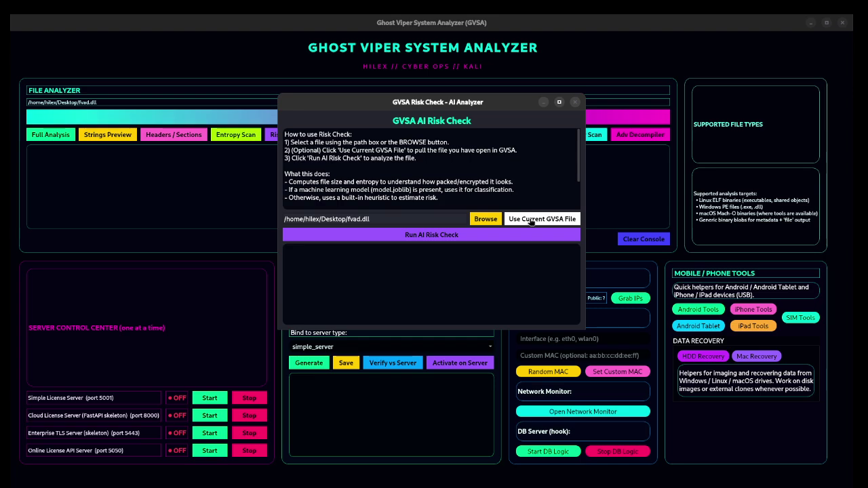
# Step: Run the AI risk check on fvad.dll, review its 10.00/100 LOW RISK verdict, and close the window
pyautogui.click(419, 236)
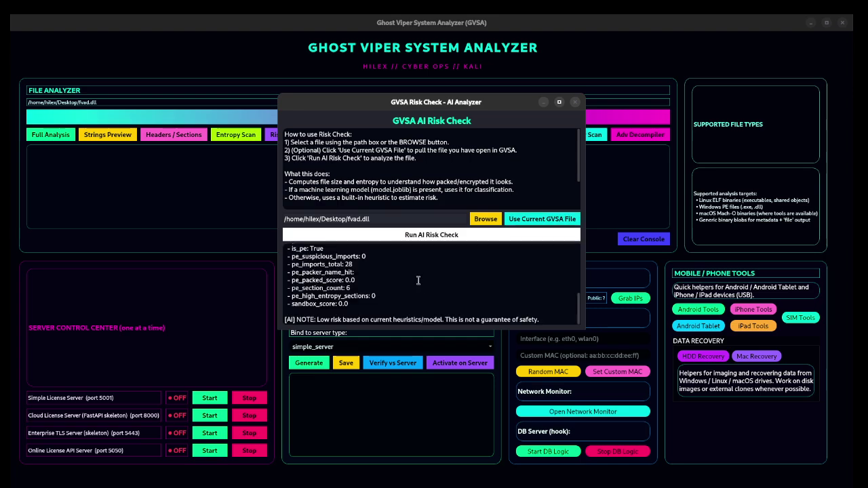
pyautogui.scroll(5, 356, 301)
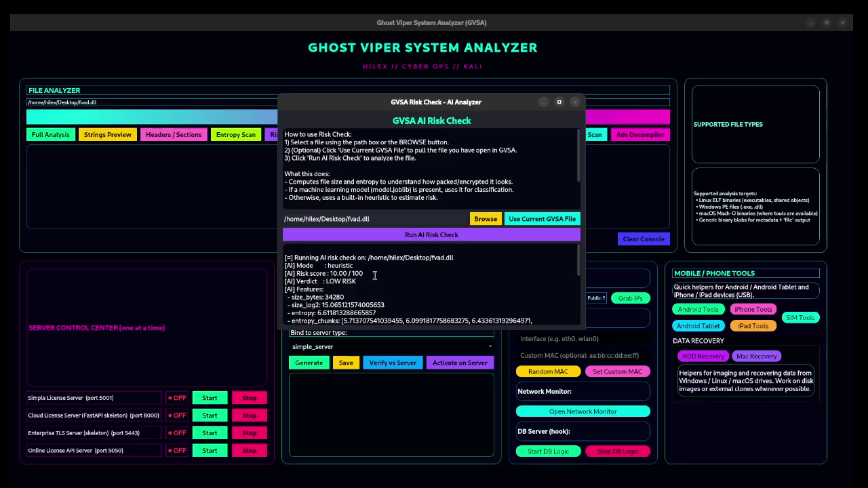
pyautogui.moveTo(363, 281); pyautogui.dragTo(323, 281)
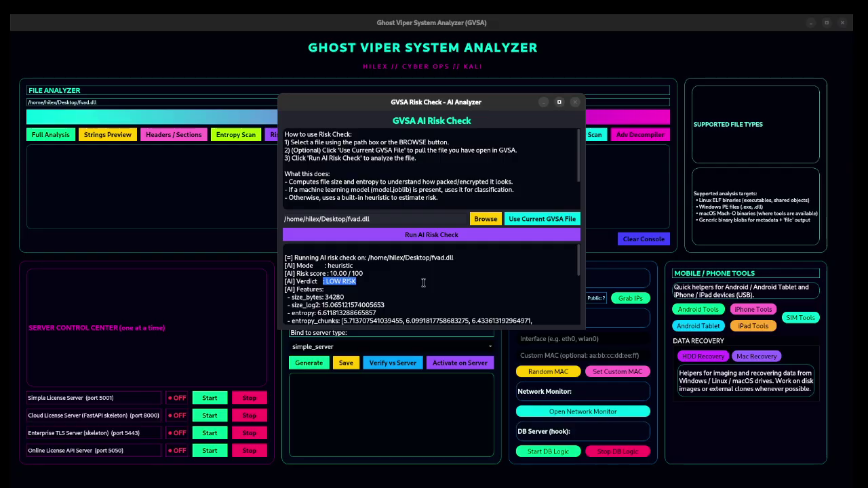
pyautogui.scroll(-4, 412, 280)
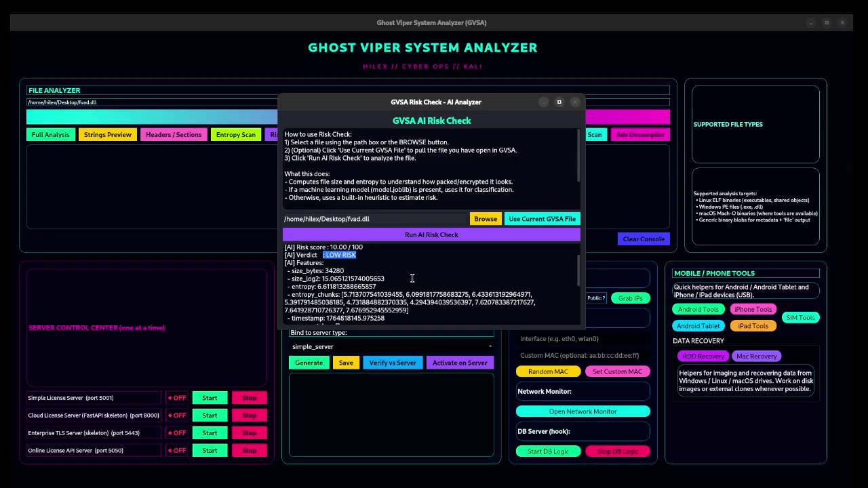
pyautogui.scroll(-2, 412, 279)
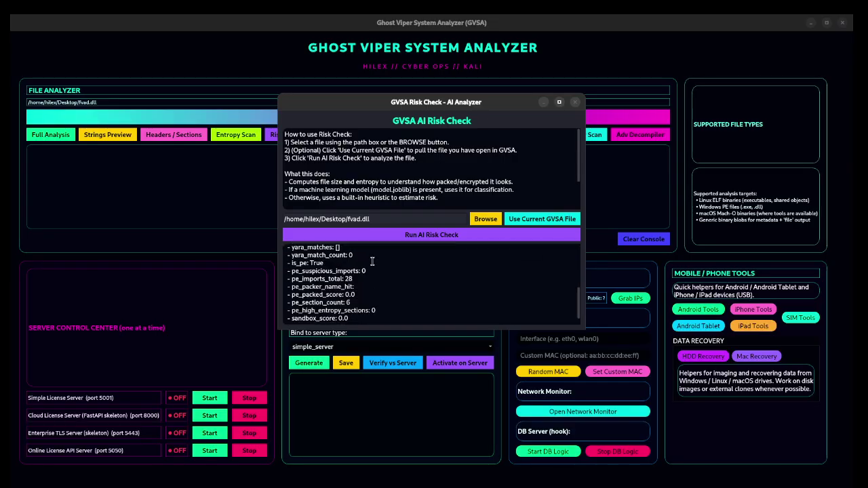
pyautogui.scroll(-1, 548, 313)
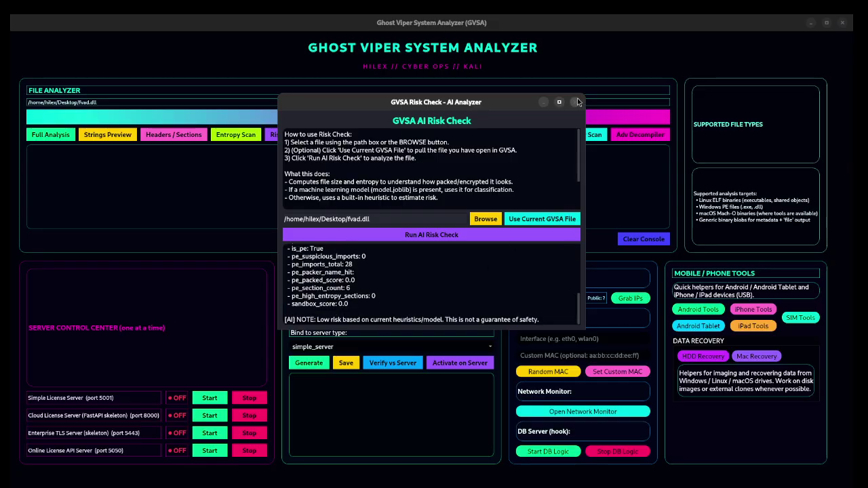
pyautogui.click(575, 102)
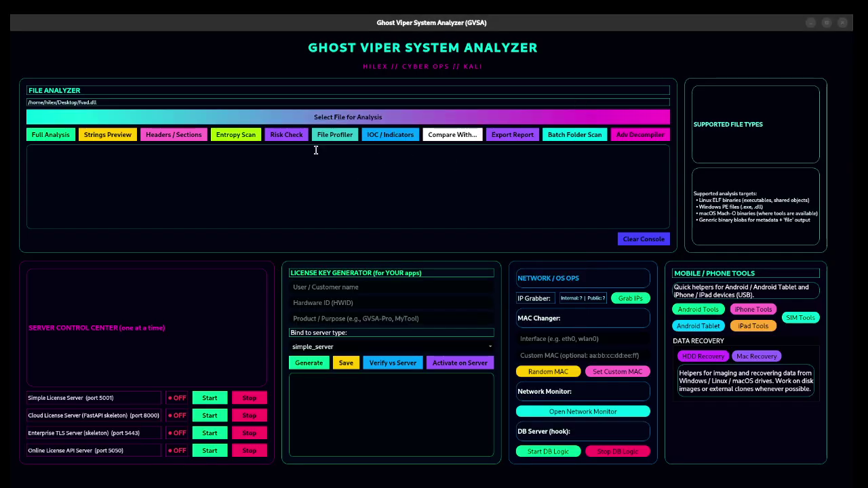
pyautogui.click(331, 136)
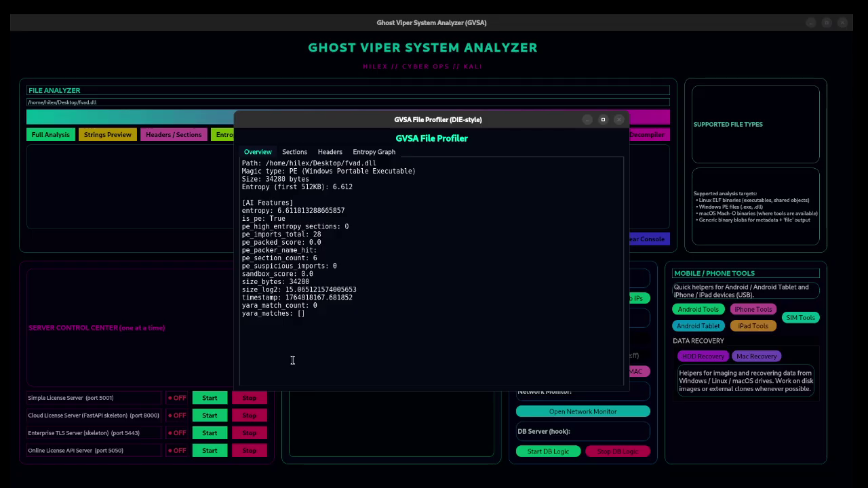
pyautogui.click(297, 153)
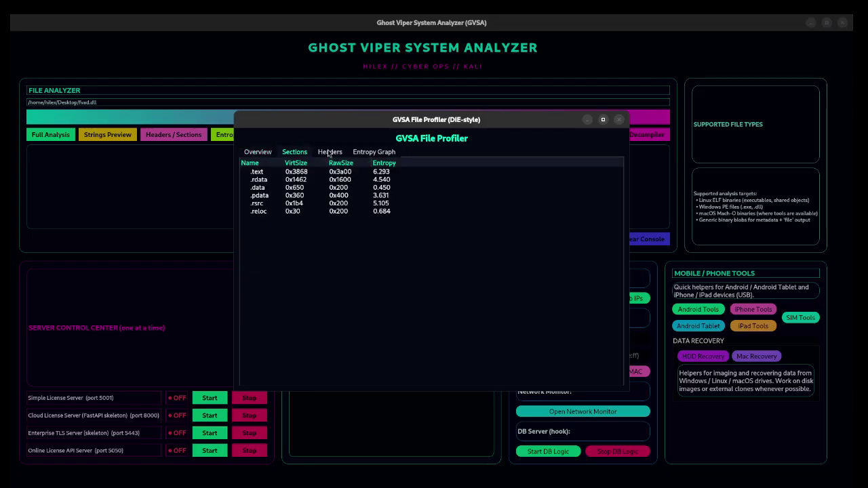
pyautogui.click(329, 151)
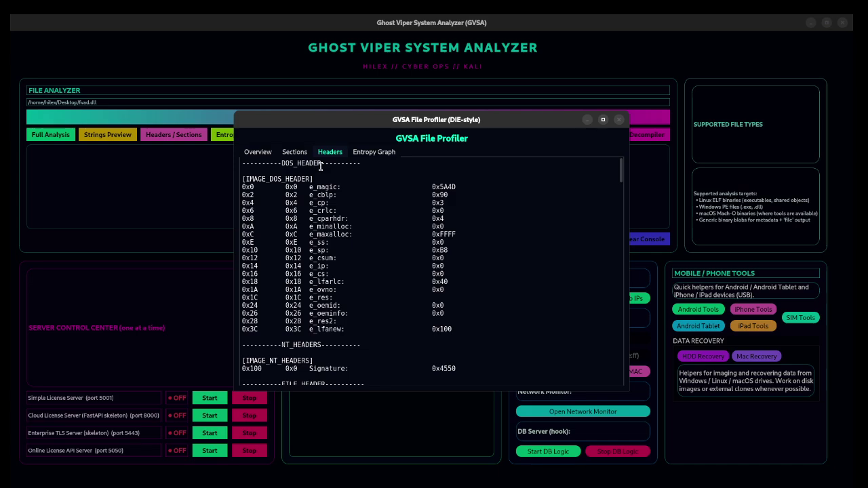
pyautogui.click(293, 153)
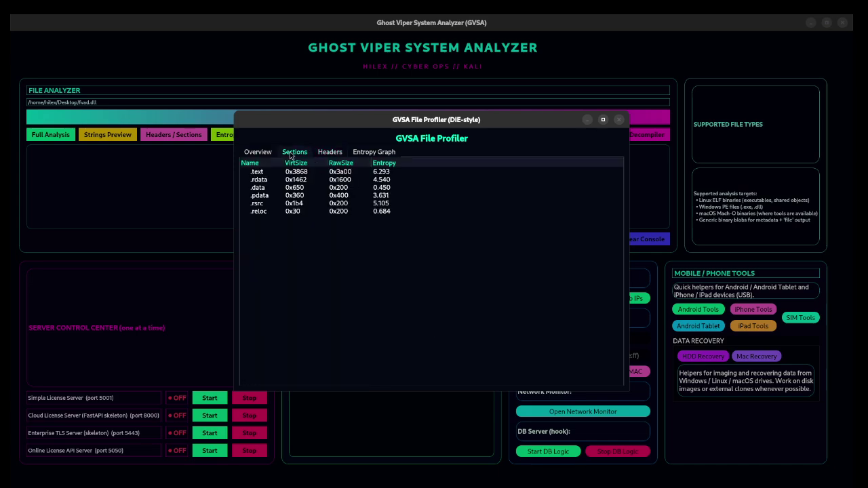
pyautogui.click(262, 155)
pyautogui.click(618, 119)
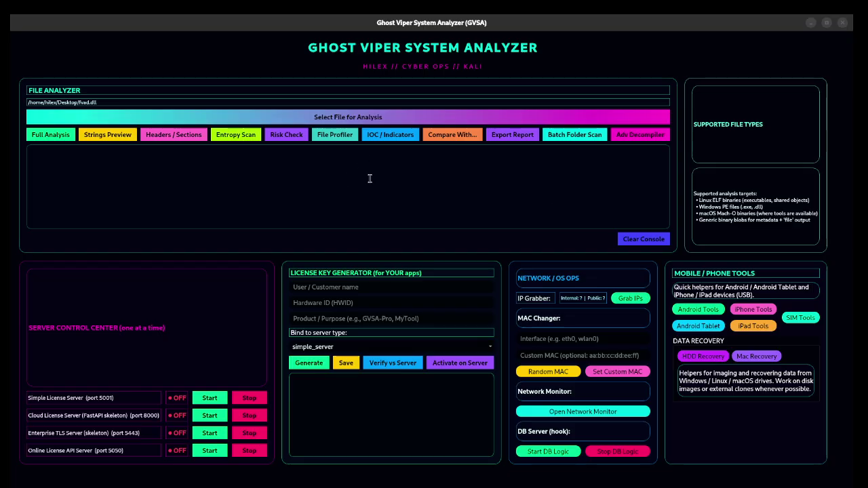
pyautogui.click(640, 134)
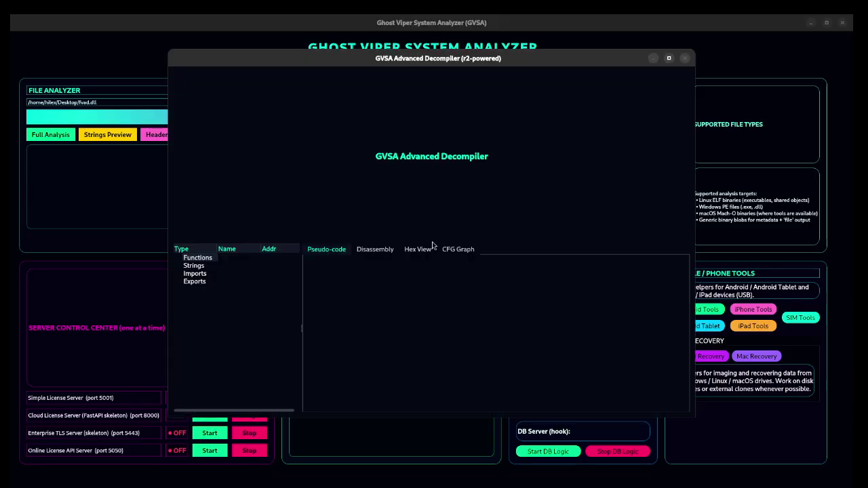
pyautogui.click(196, 266)
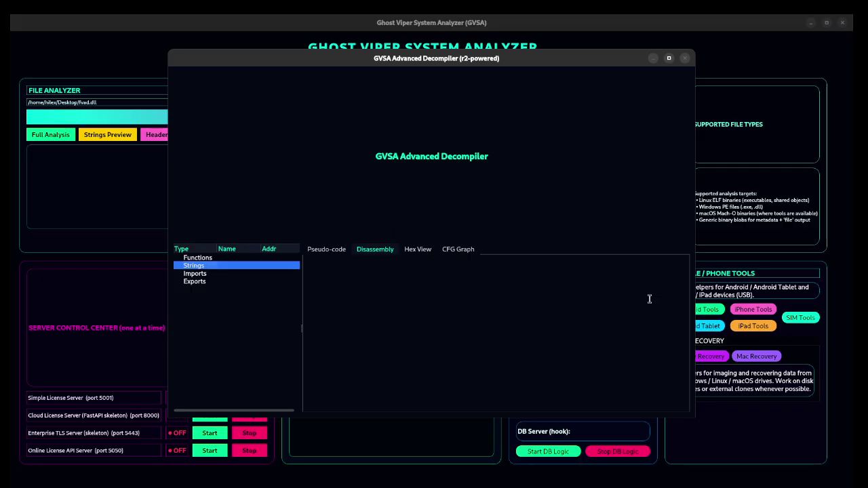
pyautogui.scroll(-20, 479, 322)
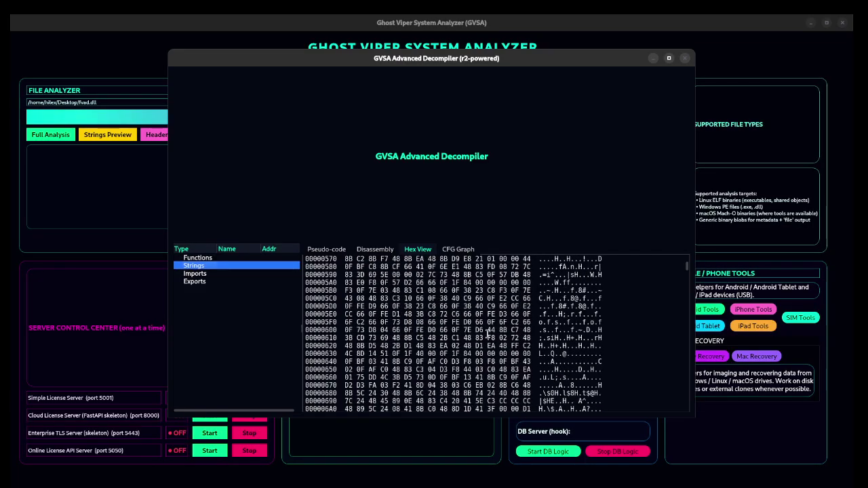
pyautogui.click(684, 58)
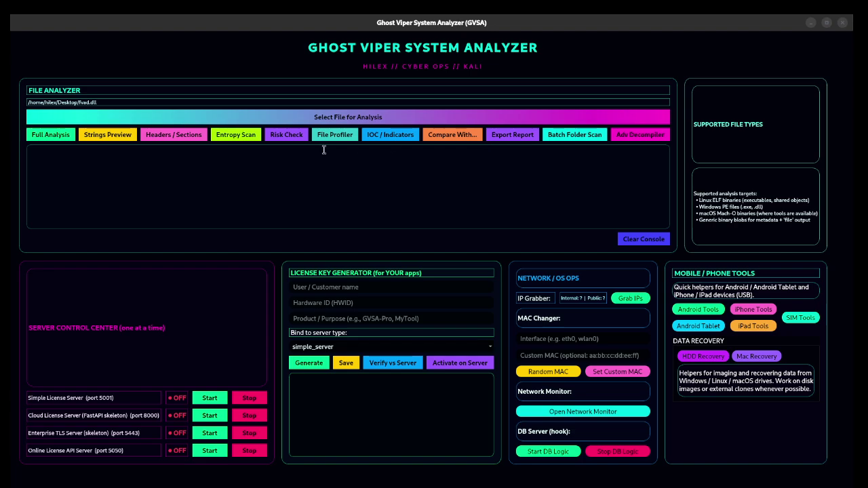
# Step: Scan fvad.dll for IOC indicators, review the results, and clear the console
pyautogui.click(390, 135)
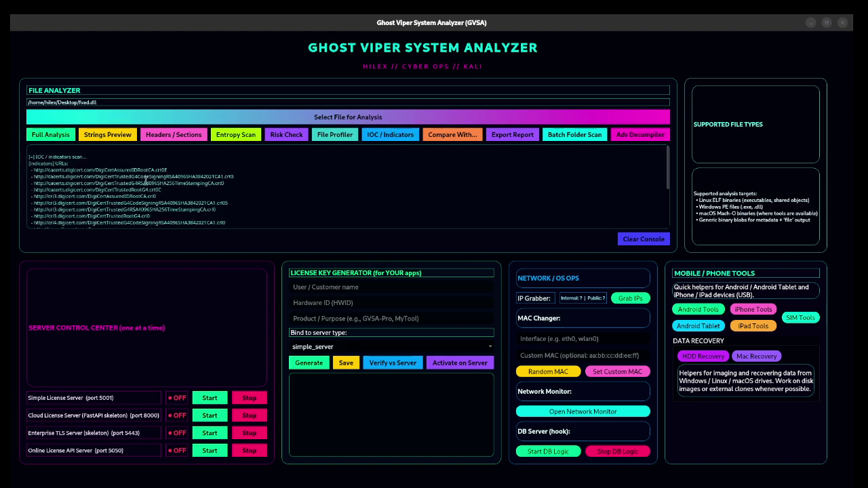
pyautogui.scroll(3, 90, 198)
pyautogui.scroll(5, 90, 199)
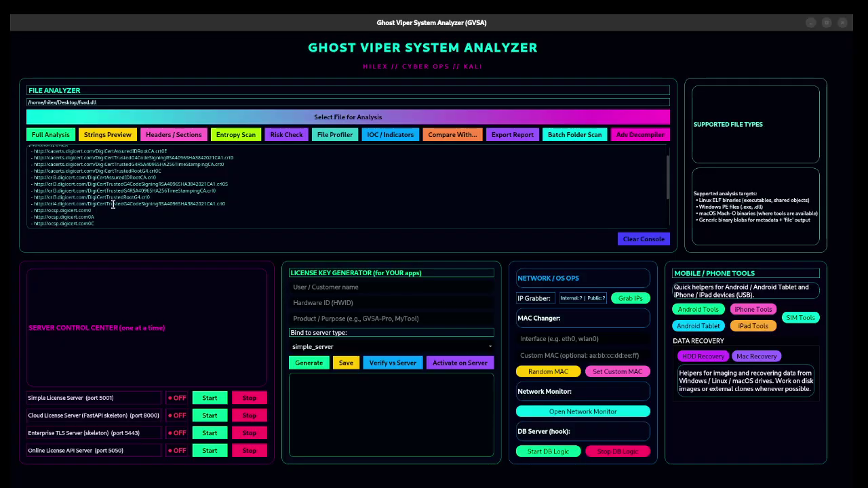
pyautogui.scroll(-8, 115, 202)
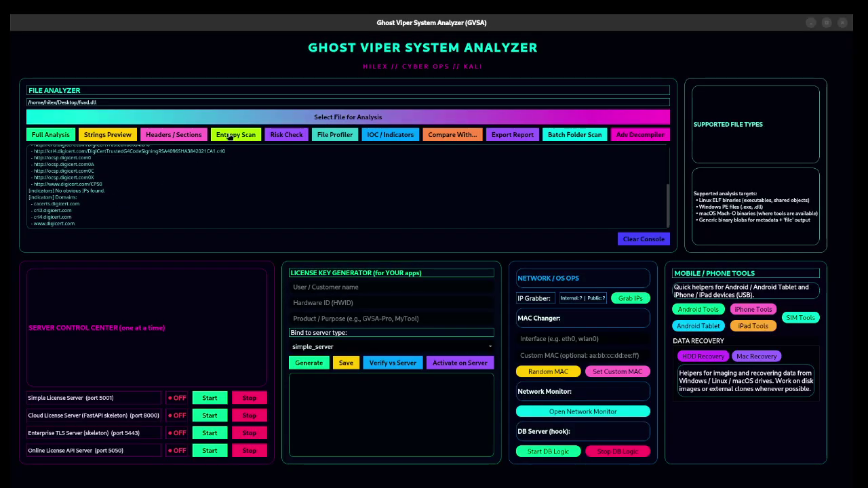
pyautogui.click(641, 241)
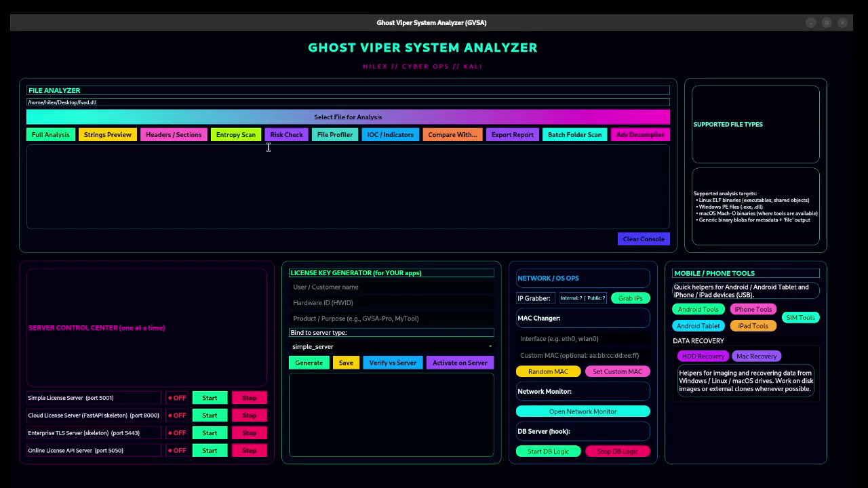
# Step: Run and clear an entropy scan of fvad.dll, then run a full analysis
pyautogui.click(223, 134)
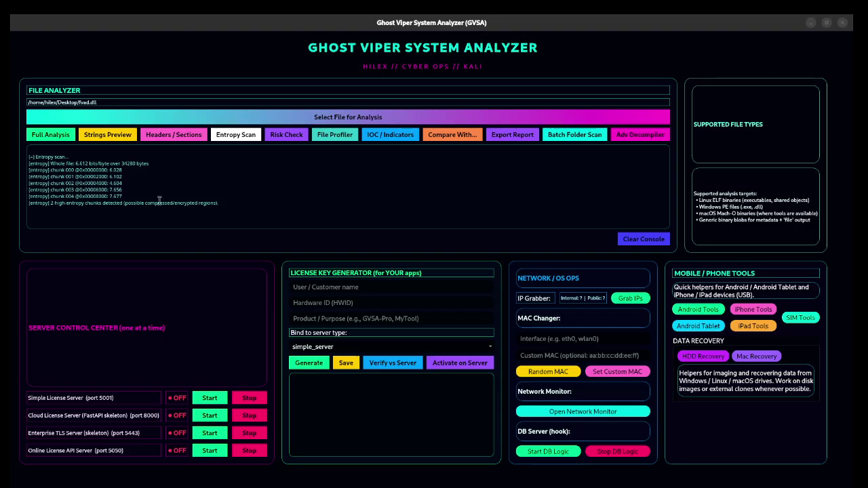
pyautogui.click(642, 240)
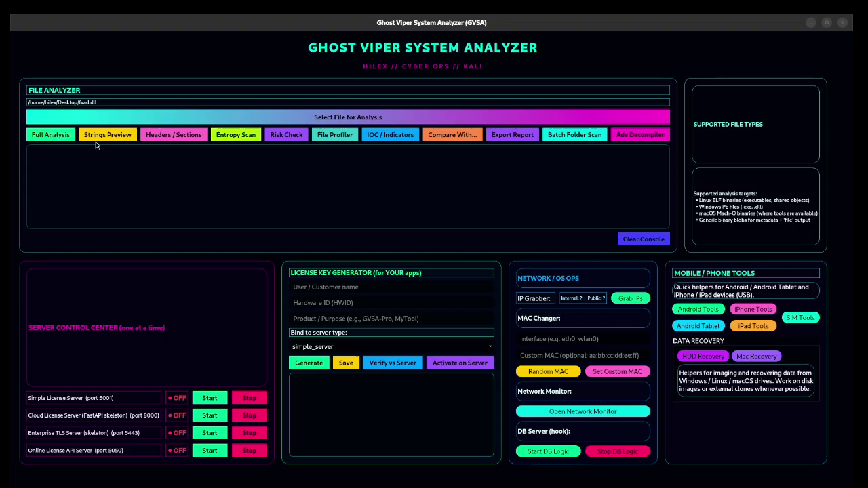
pyautogui.click(57, 137)
pyautogui.scroll(10, 58, 198)
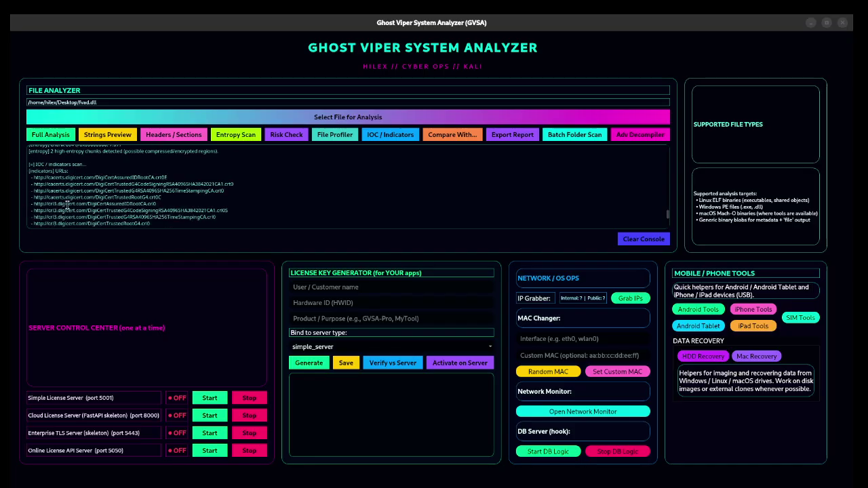
# Step: Start exporting the report to Home > Desktop, then cancel the save dialog without saving
pyautogui.click(507, 135)
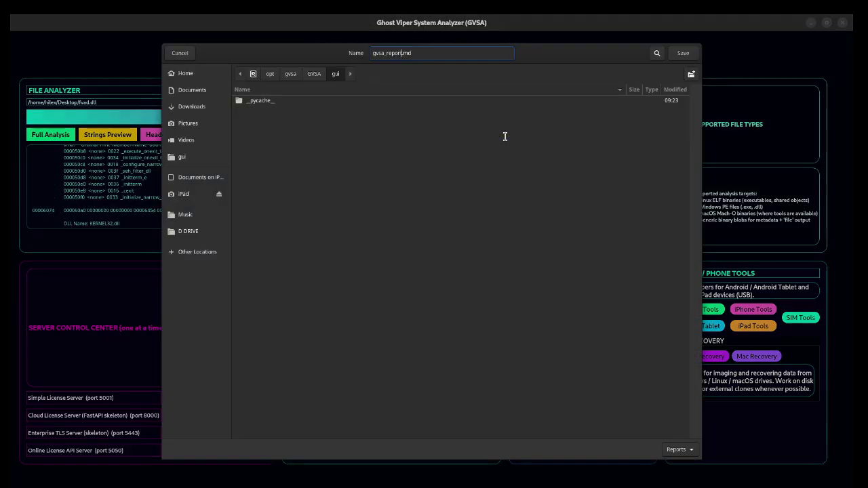
pyautogui.click(186, 74)
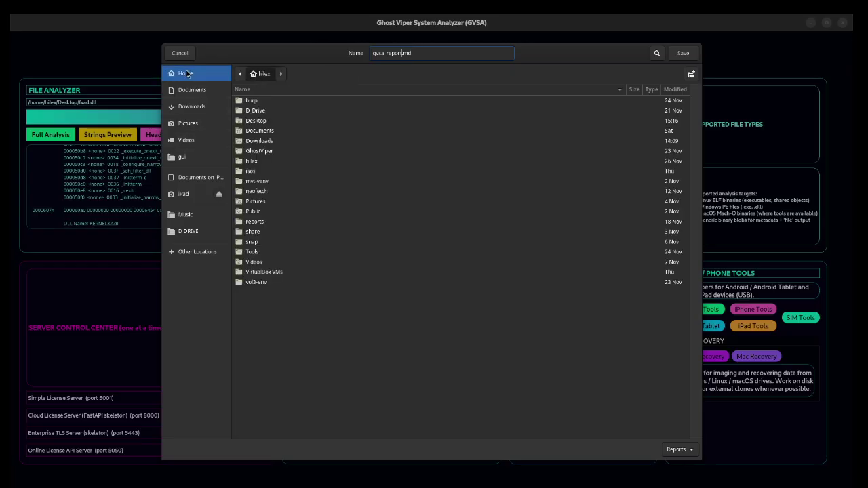
pyautogui.click(259, 122)
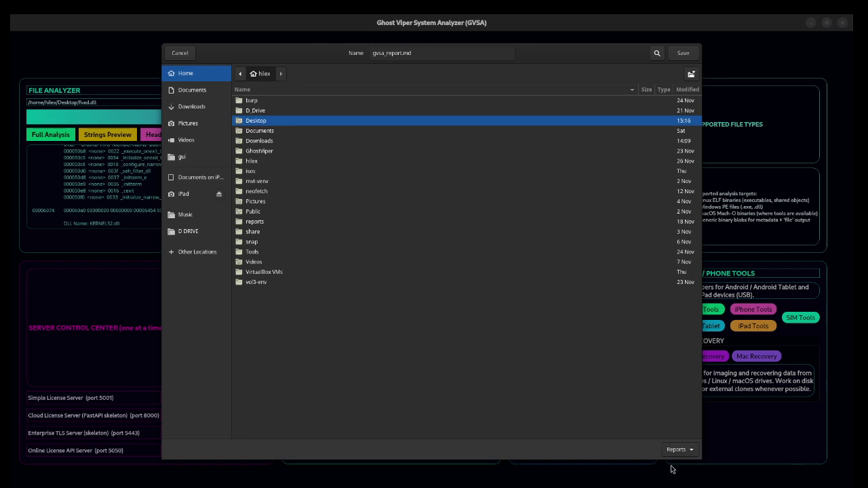
pyautogui.click(683, 55)
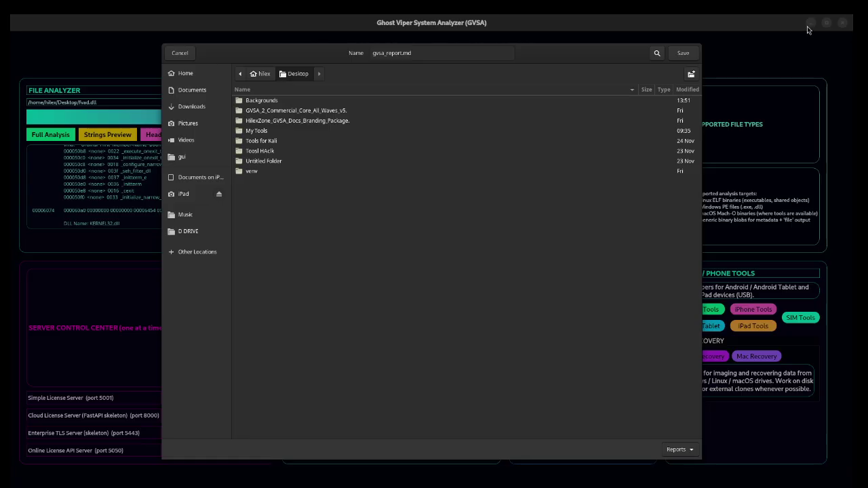
pyautogui.click(180, 52)
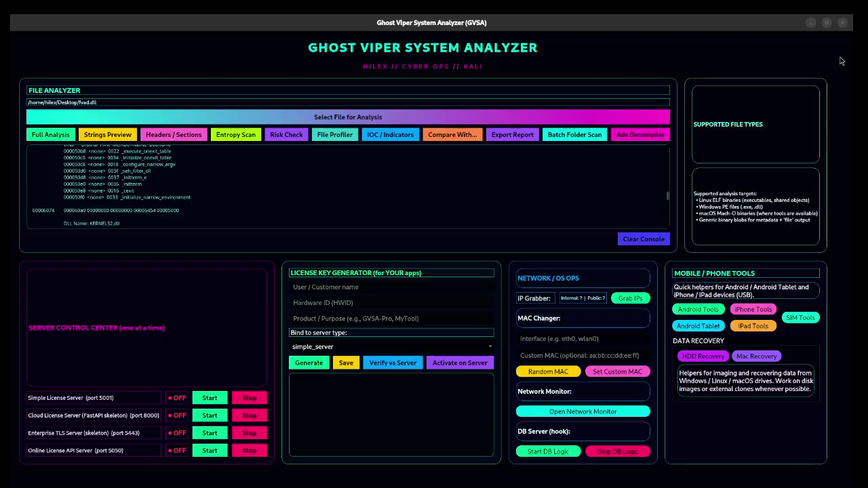
# Step: Close GVSA and move the fvad.dll.gvsadb icon up beside the other desktop icons
pyautogui.click(842, 22)
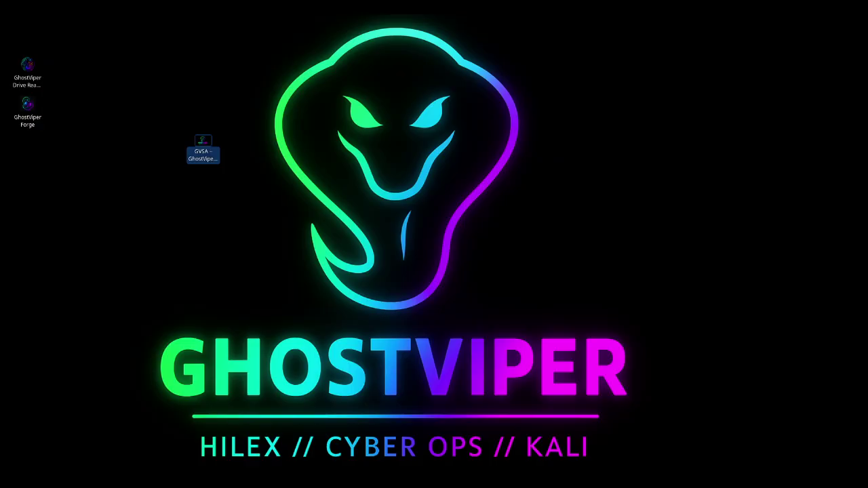
pyautogui.moveTo(115, 461); pyautogui.dragTo(242, 247)
pyautogui.click(190, 280)
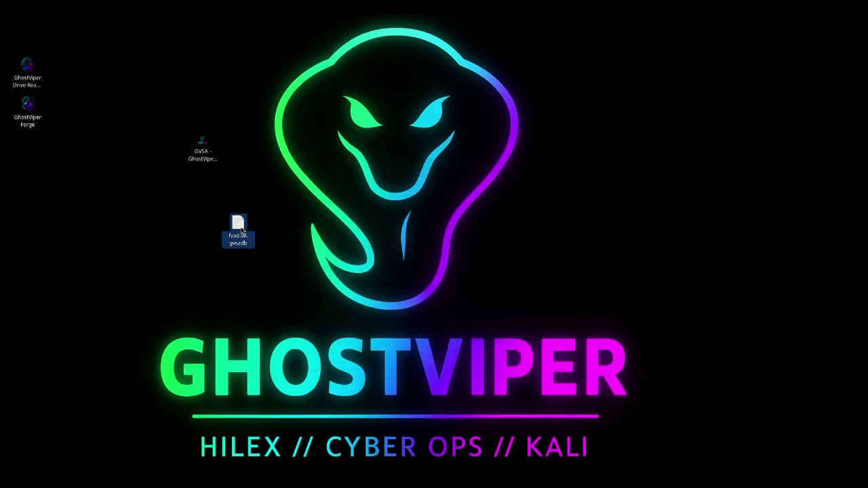
# Step: Delete fvad.dll.gvsadb from the desktop and line the GVSA shortcut up under GhostViper Forge
pyautogui.moveTo(246, 241); pyautogui.dragTo(41, 232)
pyautogui.press('Delete')
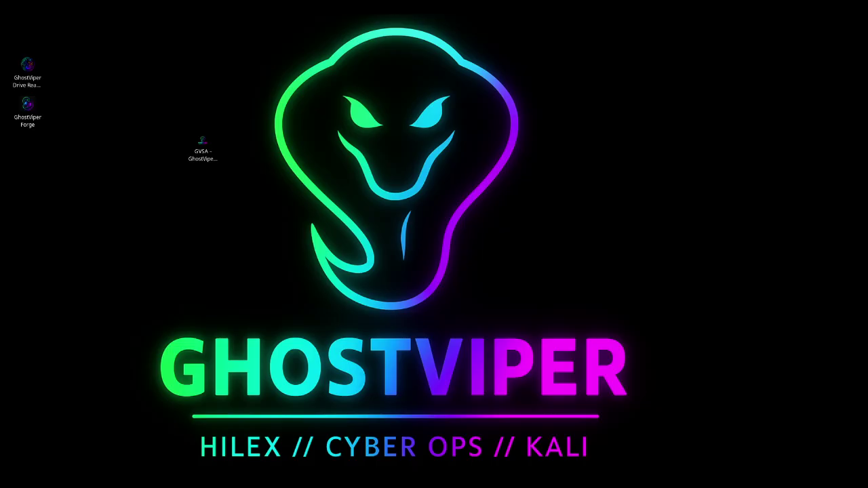
pyautogui.moveTo(202, 146); pyautogui.dragTo(21, 153)
pyautogui.click(48, 152)
# Step: Group the three GhostViper shortcuts together and delete them from the desktop
pyautogui.moveTo(48, 52); pyautogui.dragTo(11, 221)
pyautogui.moveTo(32, 69); pyautogui.dragTo(135, 157)
pyautogui.click(53, 226)
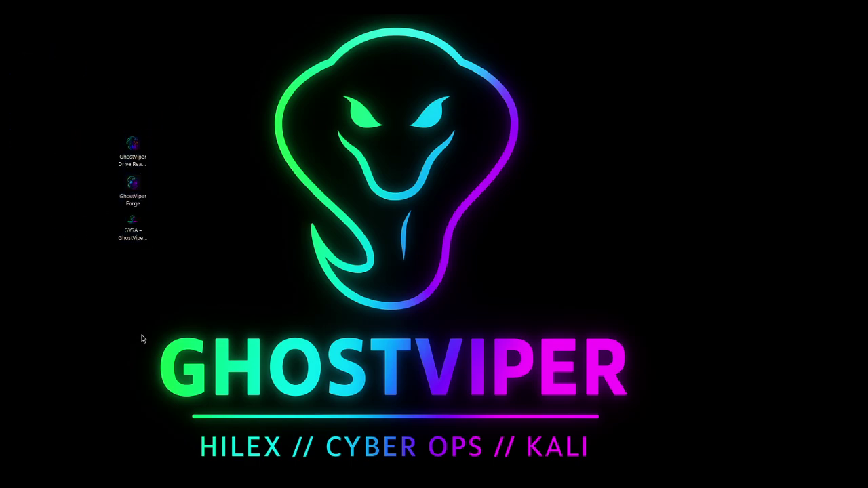
pyautogui.moveTo(114, 123); pyautogui.dragTo(157, 277)
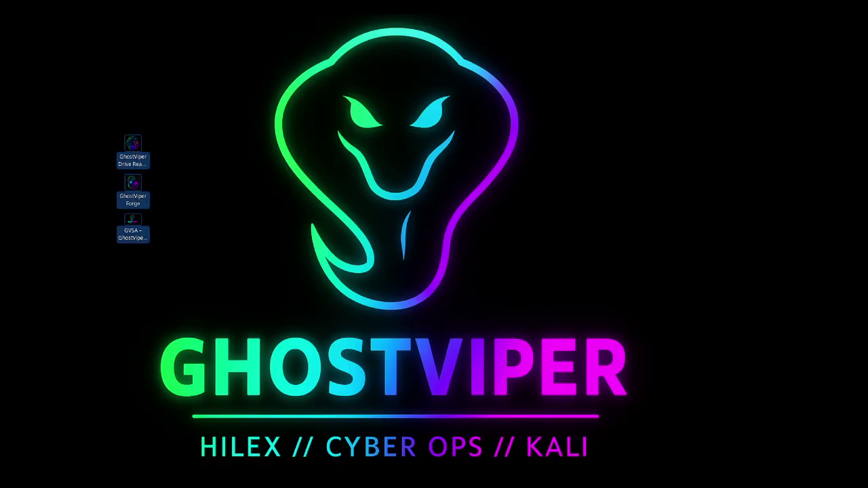
pyautogui.press('Delete')
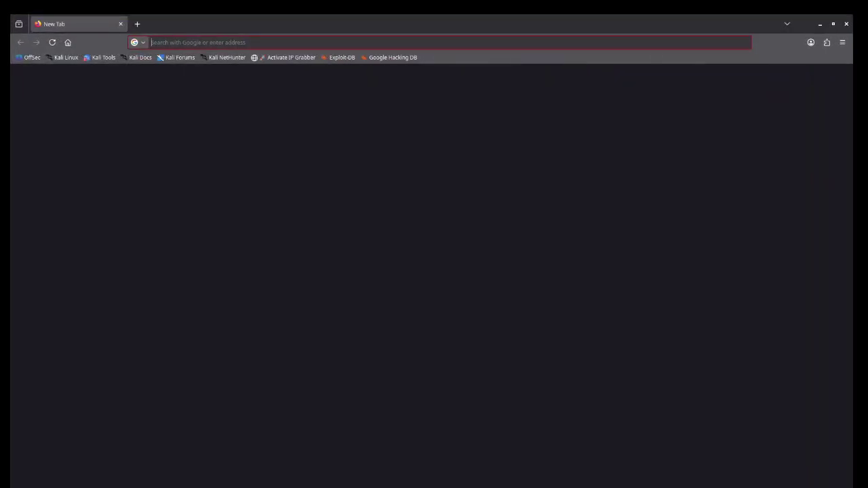
pyautogui.click(208, 43)
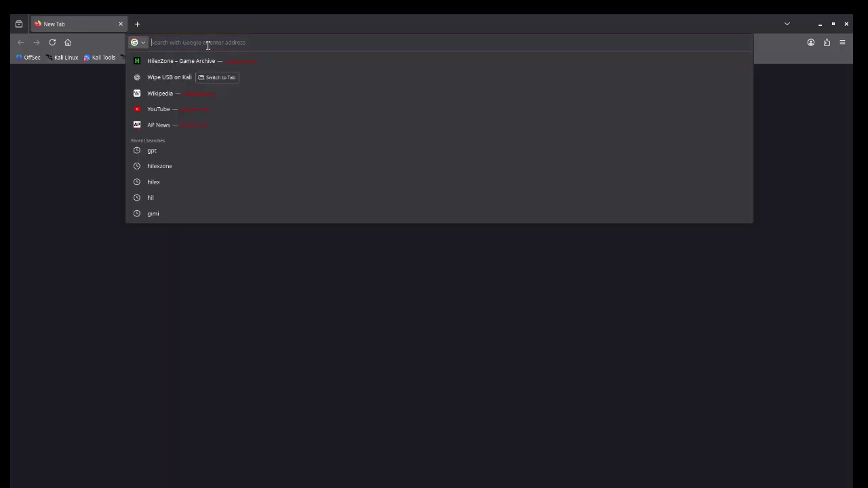
pyautogui.click(164, 63)
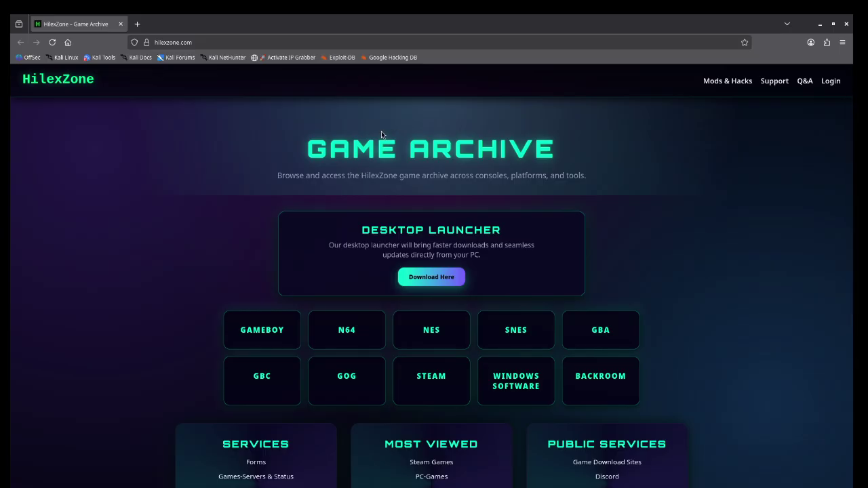
pyautogui.click(137, 24)
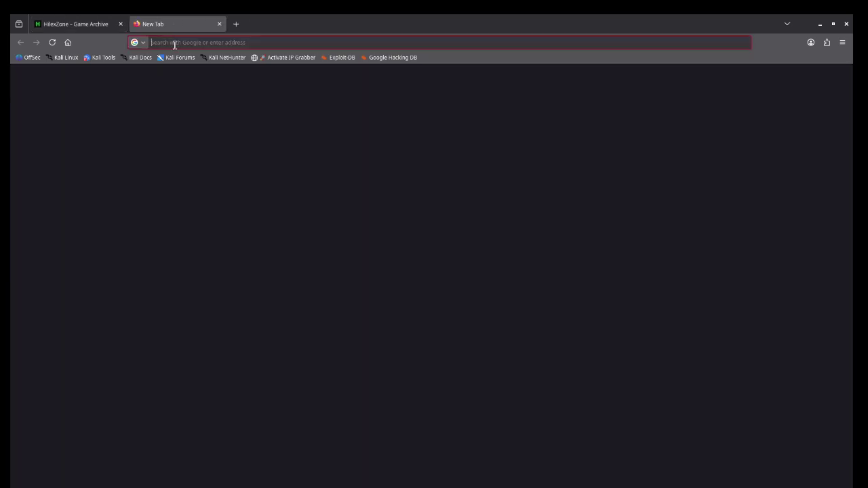
pyautogui.click(175, 43)
pyautogui.write('www/')
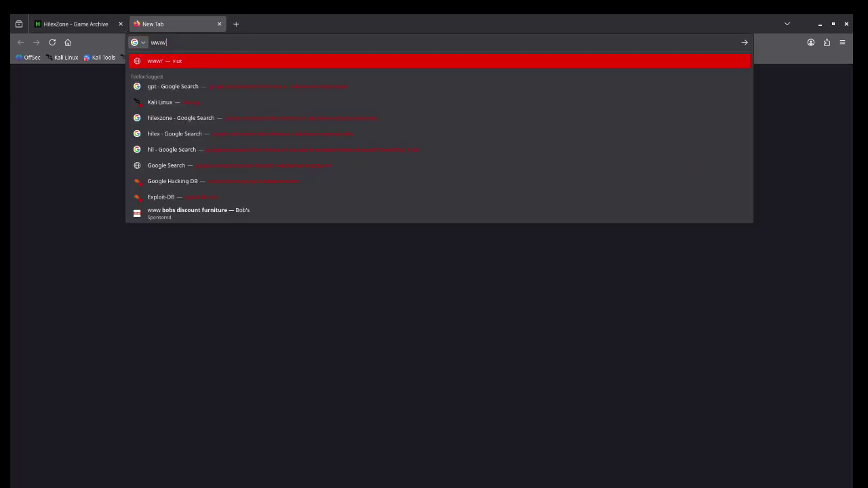
pyautogui.press('BackSpace')
pyautogui.write('.hi')
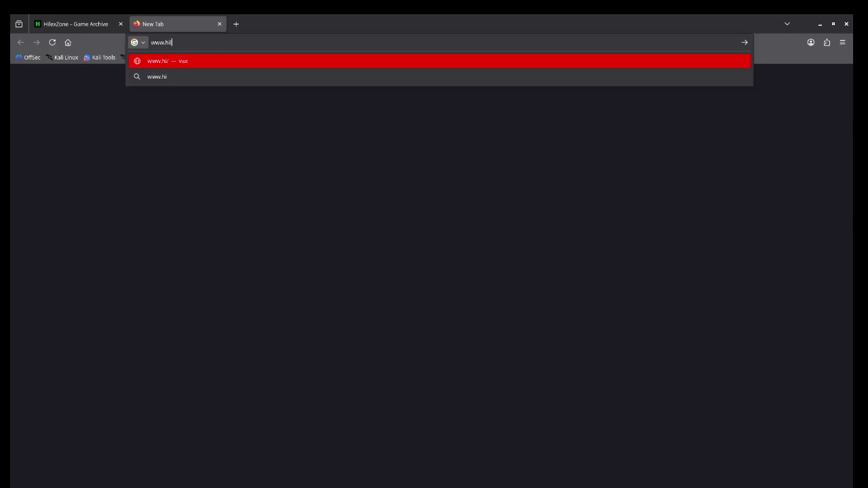
pyautogui.write('lexzone.com')
pyautogui.press('Return')
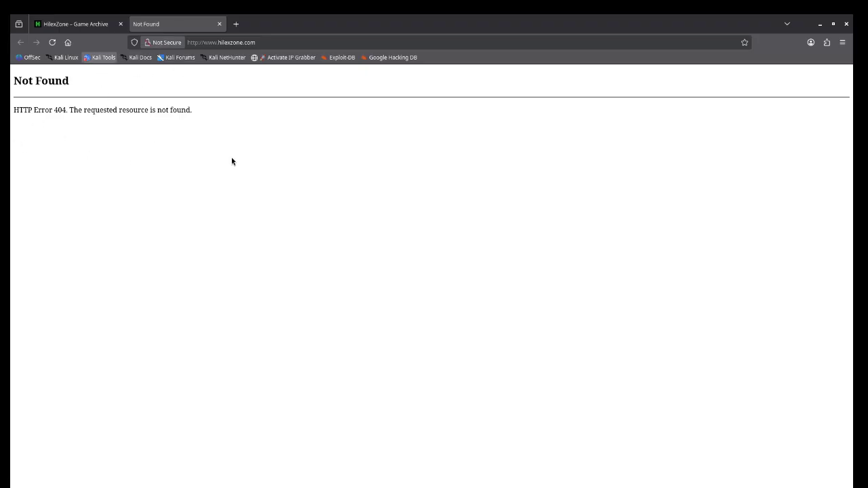
pyautogui.click(219, 24)
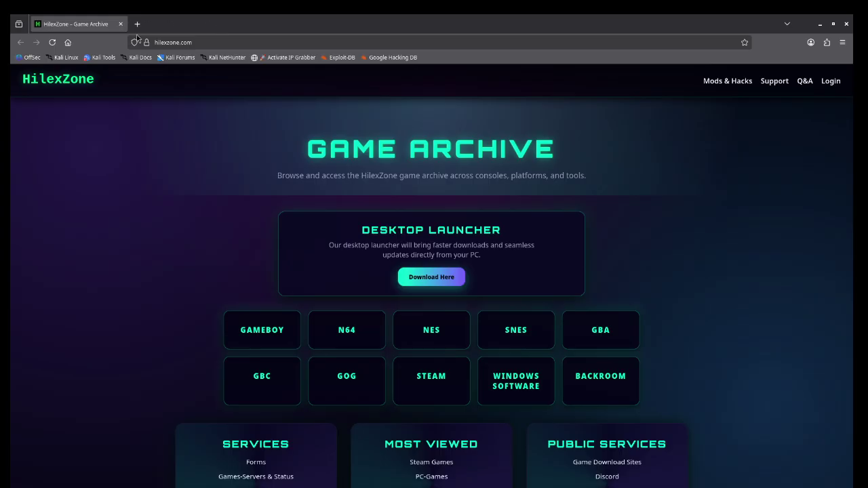
# Step: Search 'hilexzonecom' in a new tab and open the HilexZone – Game Archive result
pyautogui.click(137, 24)
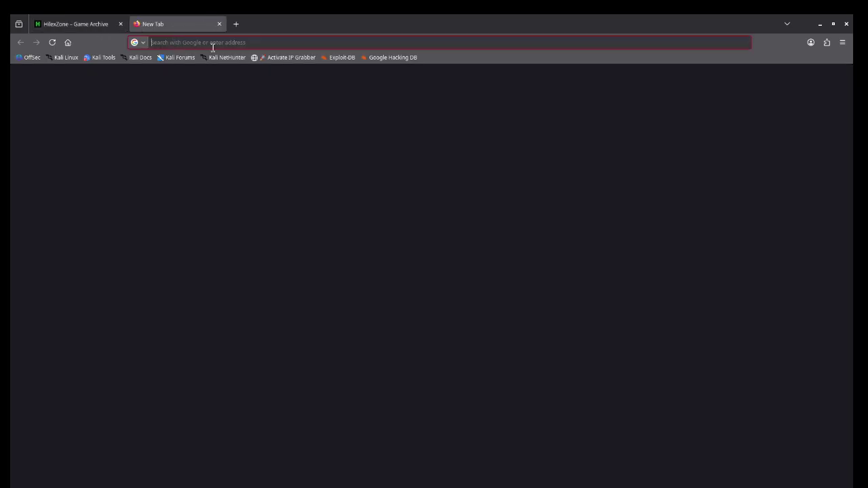
pyautogui.click(211, 40)
pyautogui.write('hile')
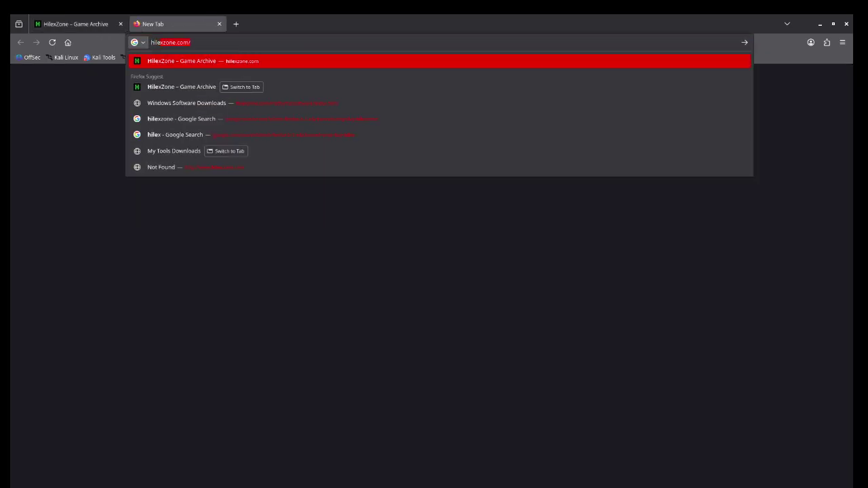
pyautogui.write('xzonecom')
pyautogui.press('Return')
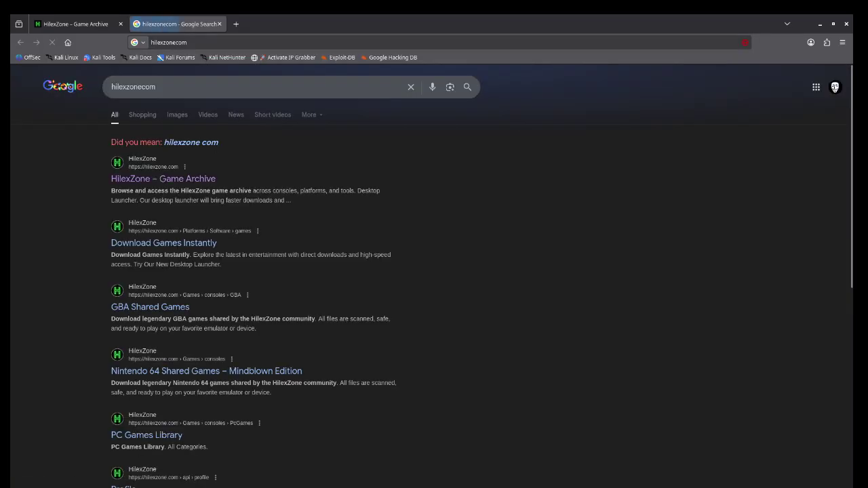
pyautogui.click(148, 179)
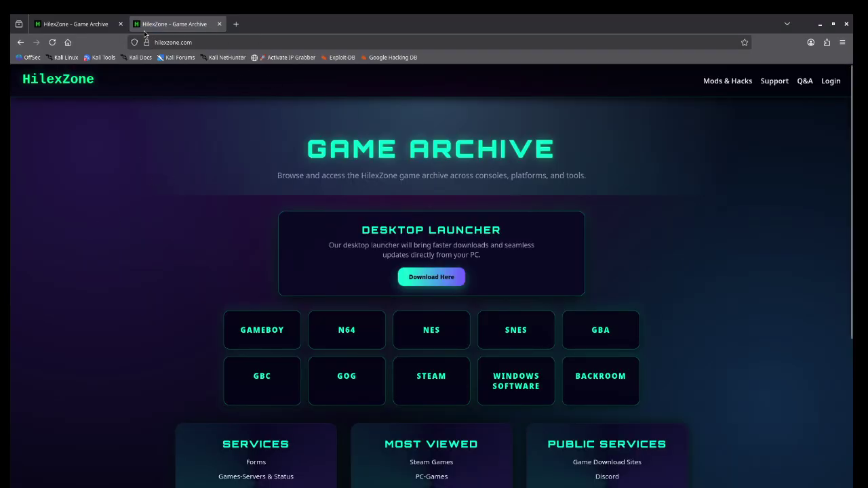
# Step: Close the duplicate HilexZone tab and open the STEAM games library
pyautogui.click(122, 25)
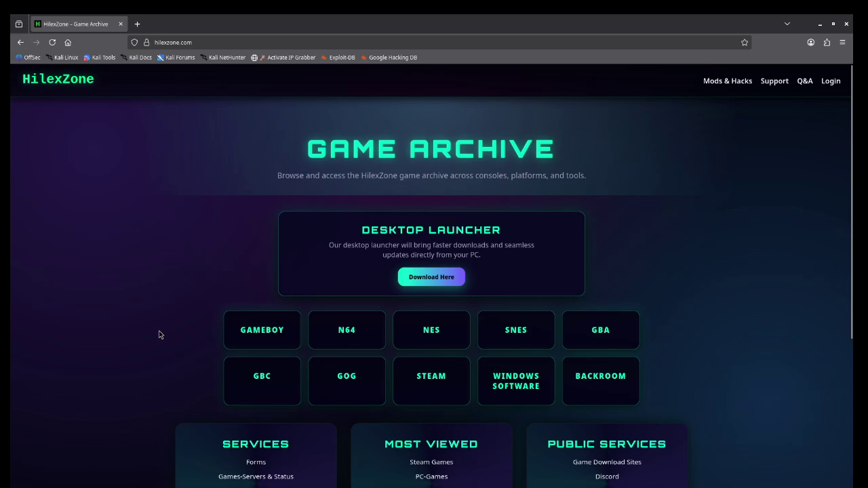
pyautogui.scroll(-5, 513, 257)
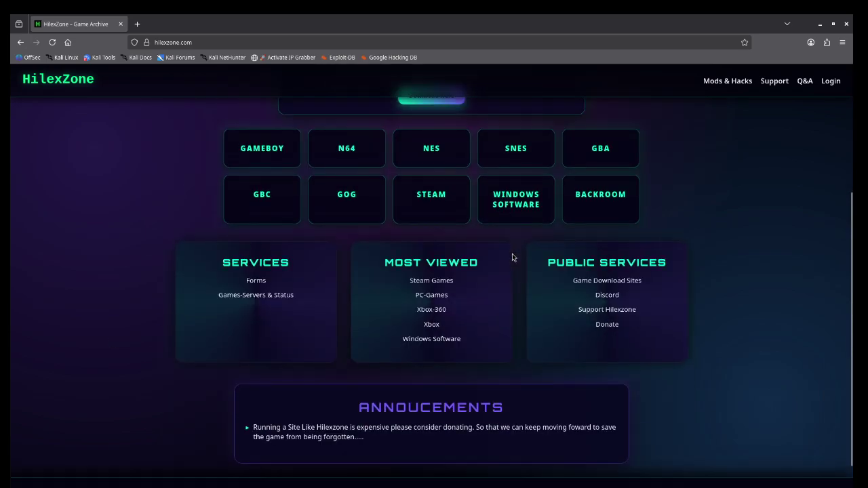
pyautogui.scroll(3, 513, 257)
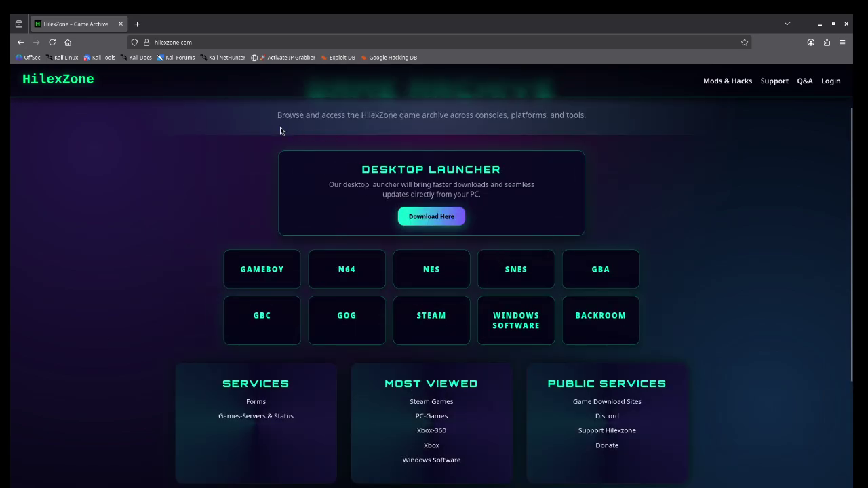
pyautogui.scroll(2, 320, 151)
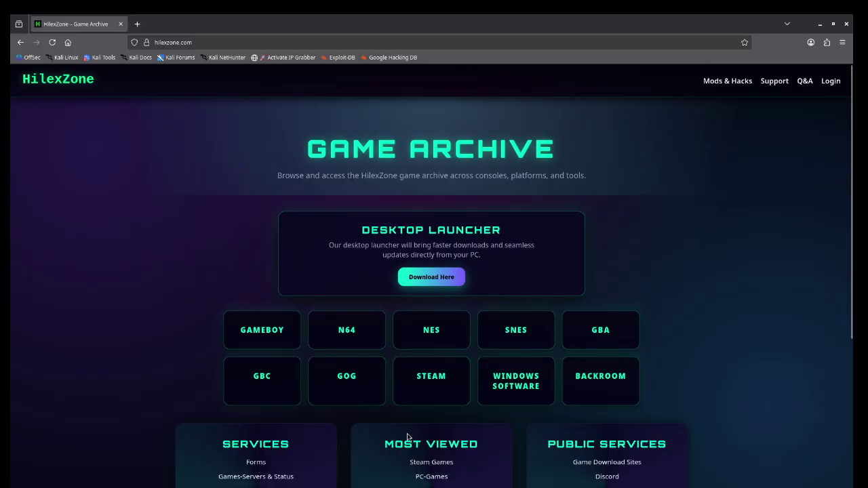
pyautogui.scroll(-4, 363, 310)
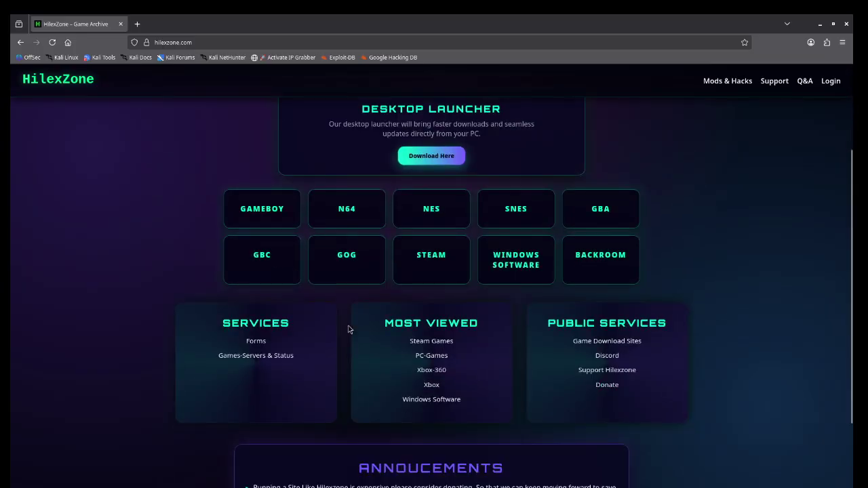
pyautogui.click(424, 270)
pyautogui.scroll(-5, 343, 168)
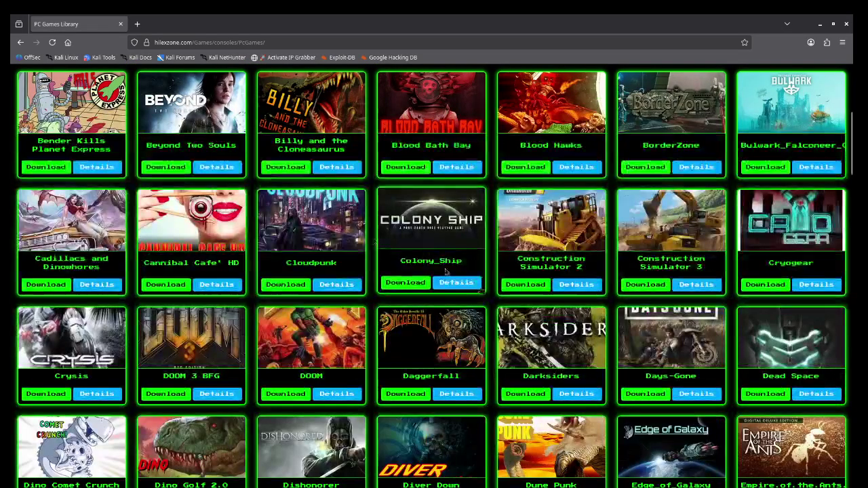
# Step: Return to the HilexZone home page and scroll through it
pyautogui.click(20, 42)
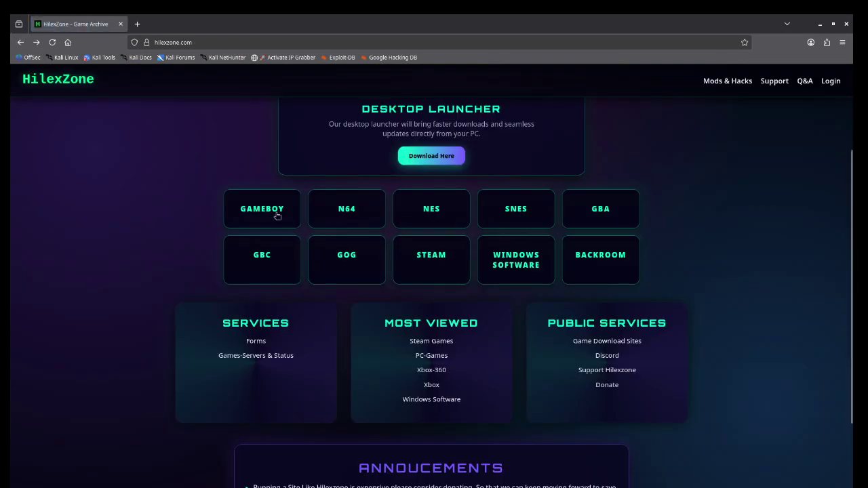
pyautogui.scroll(-1, 467, 305)
pyautogui.scroll(4, 489, 286)
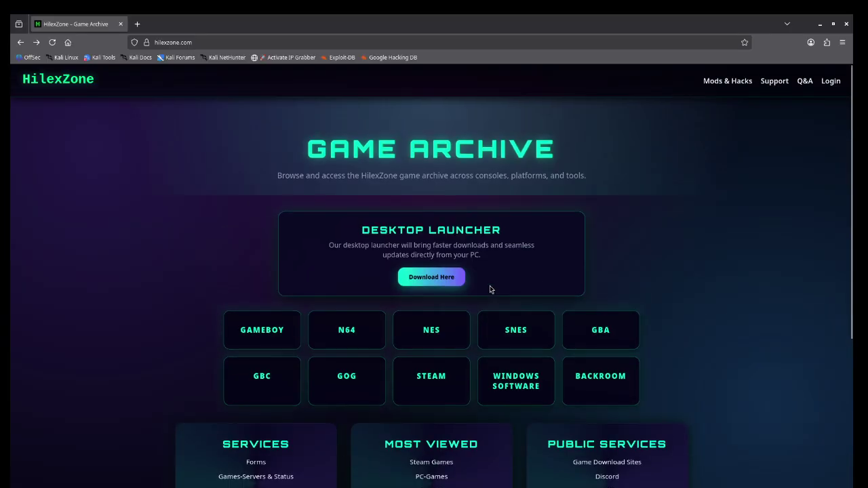
pyautogui.scroll(-4, 490, 286)
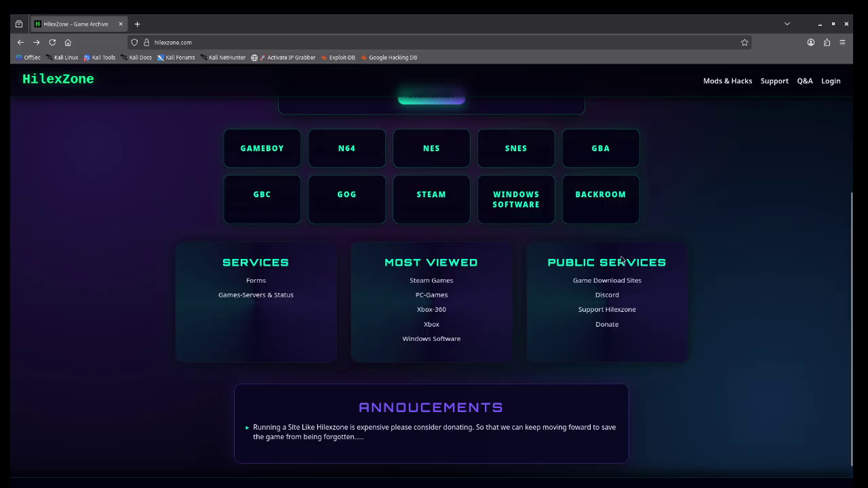
pyautogui.scroll(3, 618, 338)
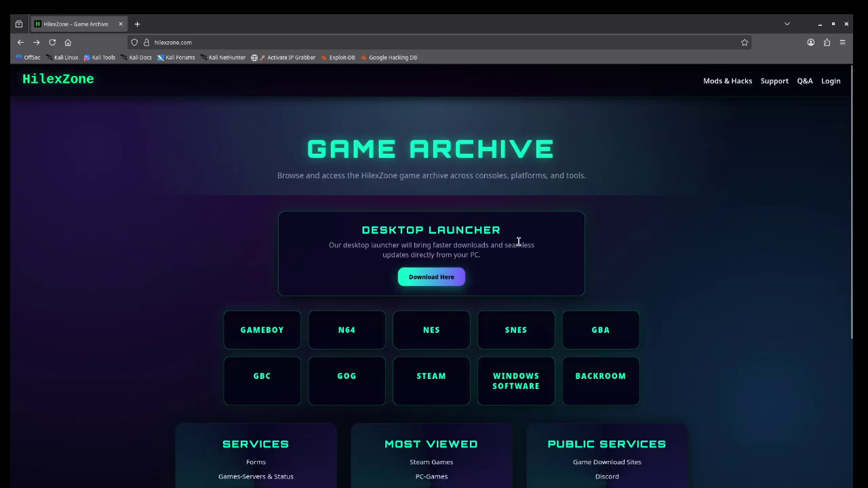
pyautogui.scroll(-1, 300, 66)
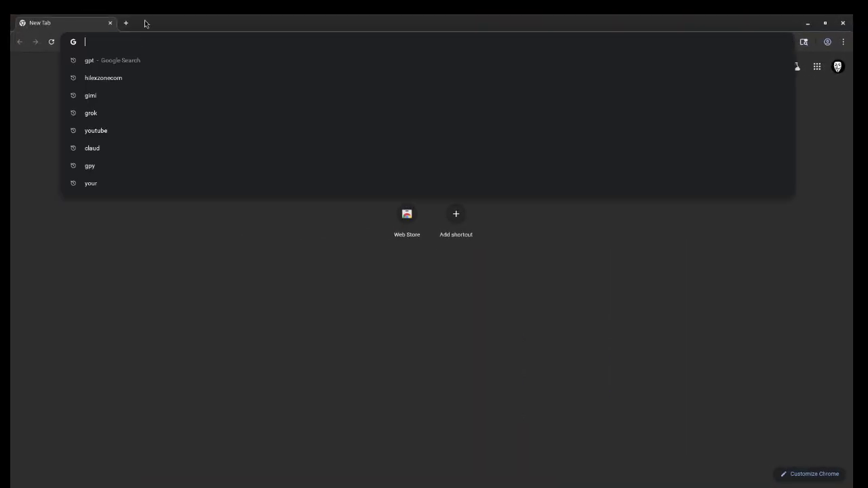
# Step: Search for 'hile' and open the HilexZone Game Archive result
pyautogui.write('hile')
pyautogui.press('Return')
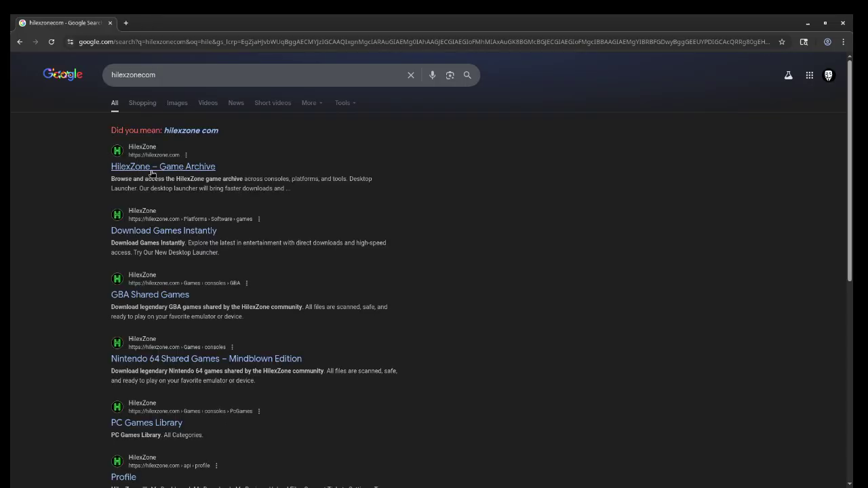
pyautogui.scroll(-5, 146, 171)
pyautogui.scroll(5, 153, 299)
pyautogui.click(151, 168)
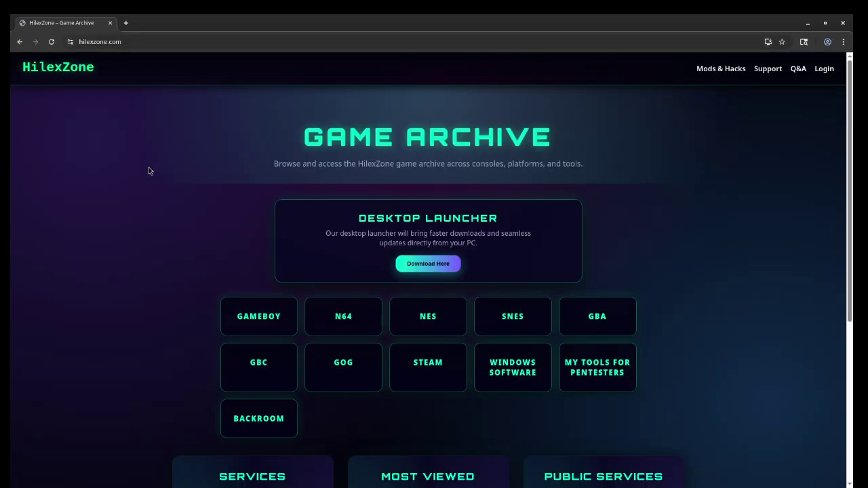
# Step: From MY TOOLS FOR PENTESTERS, download gvsa.zip and the other tool zips, then check the download history
pyautogui.scroll(-2, 309, 444)
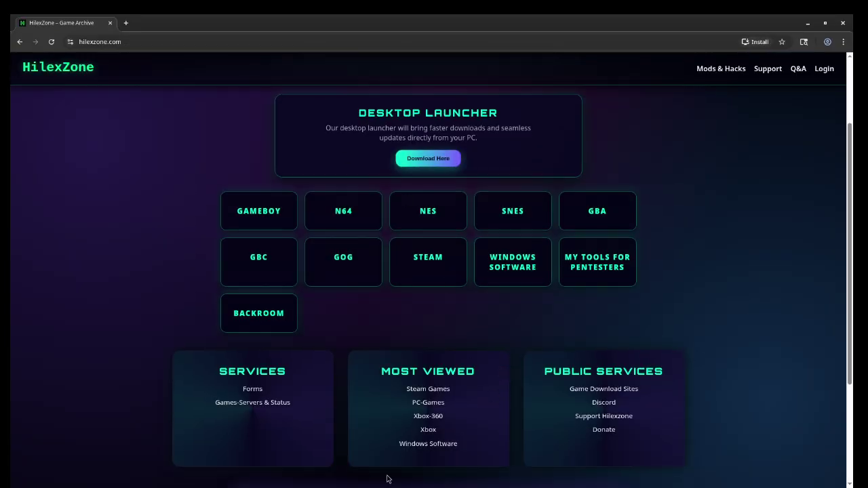
pyautogui.scroll(2, 464, 316)
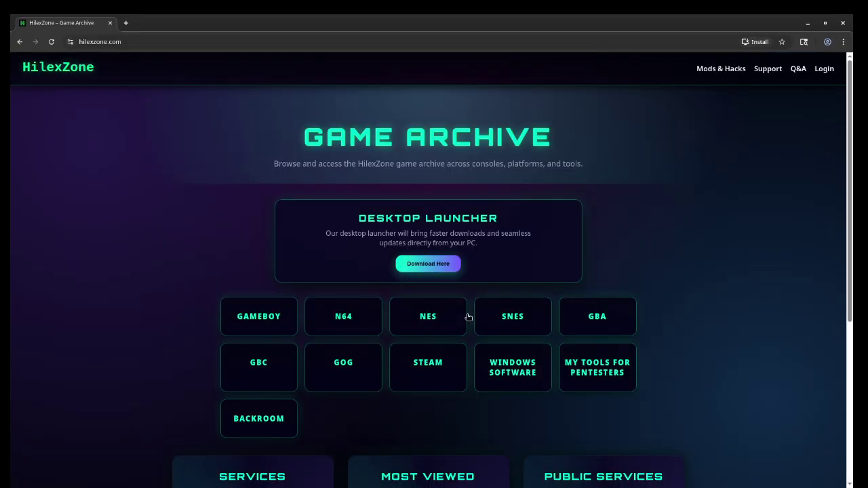
pyautogui.scroll(-1, 552, 307)
pyautogui.scroll(-1, 553, 307)
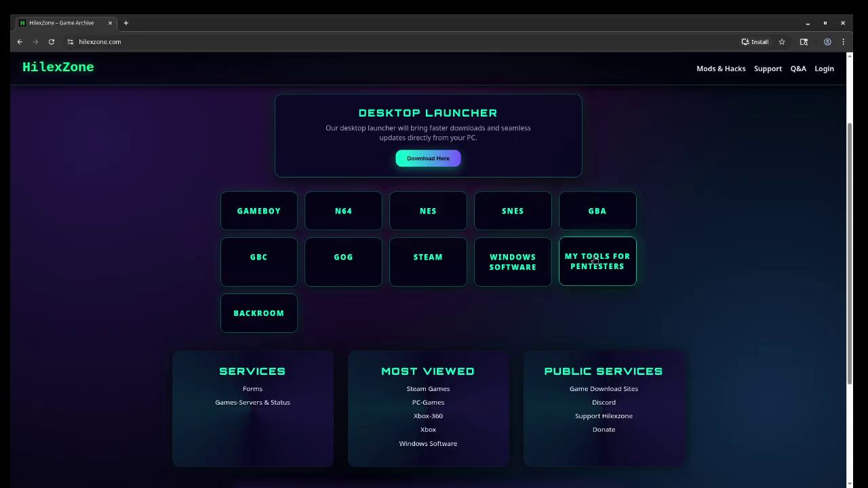
pyautogui.click(596, 265)
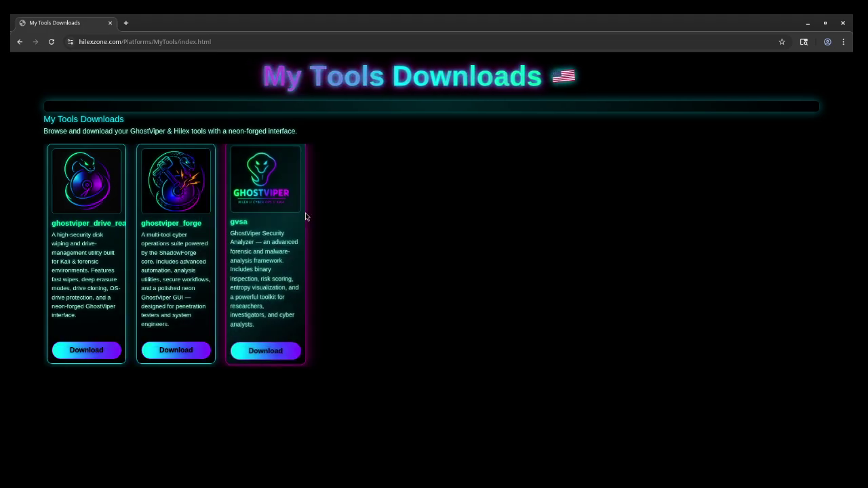
pyautogui.click(277, 353)
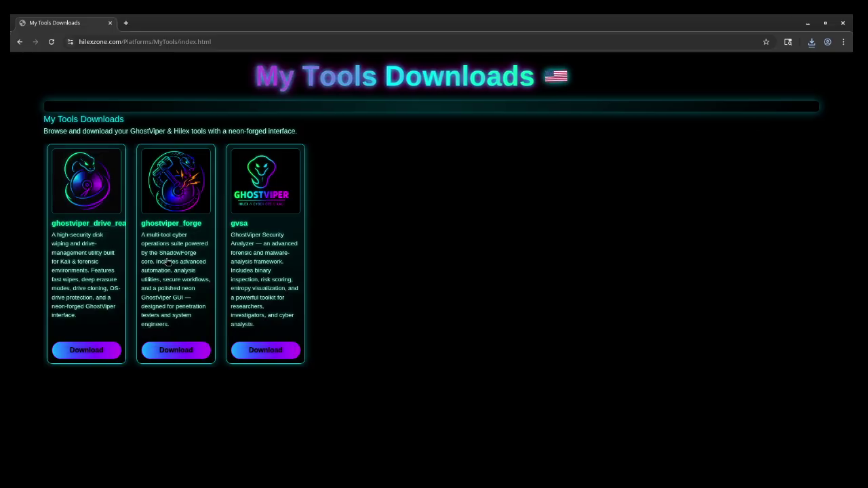
pyautogui.click(811, 42)
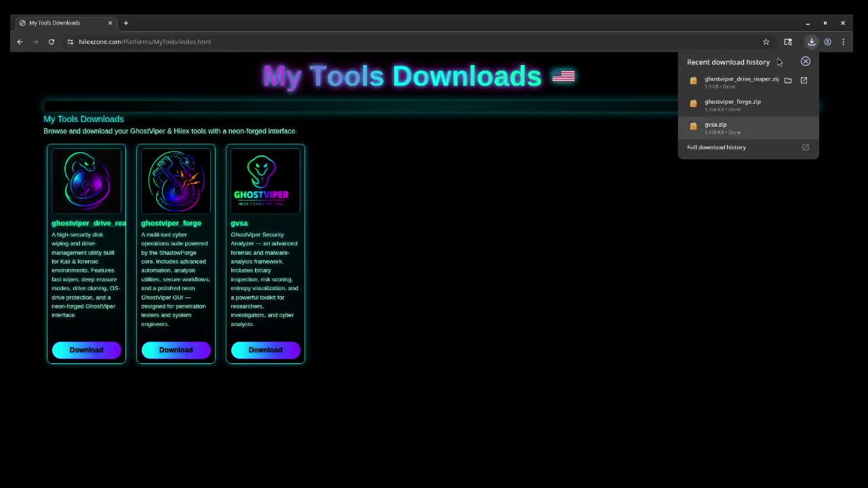
# Step: Shrink the browser and show the downloaded zips in the Downloads folder
pyautogui.moveTo(600, 26); pyautogui.dragTo(126, 105)
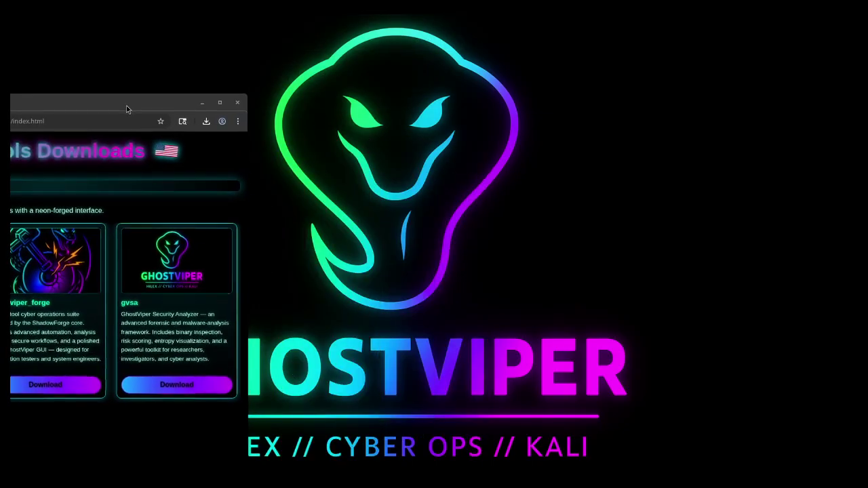
pyautogui.click(213, 121)
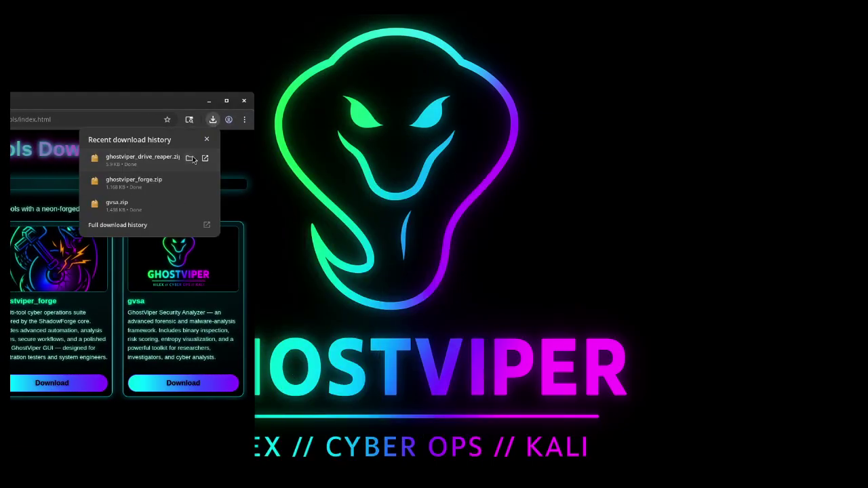
pyautogui.click(188, 158)
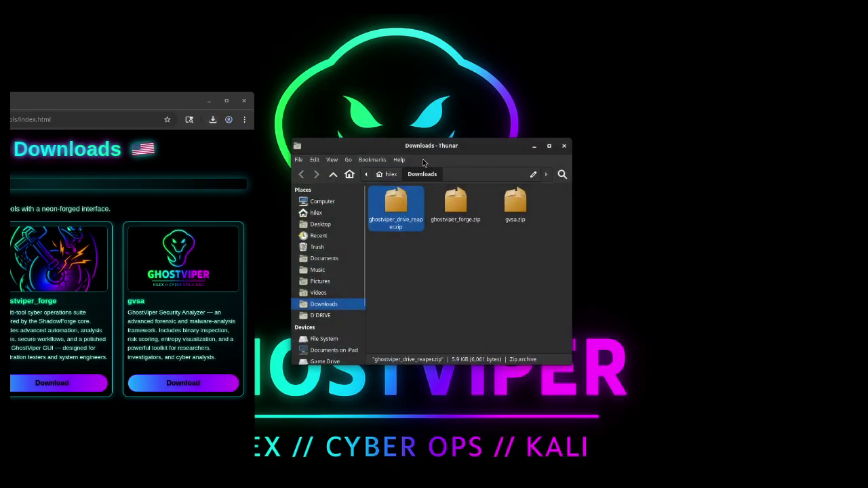
pyautogui.click(252, 105)
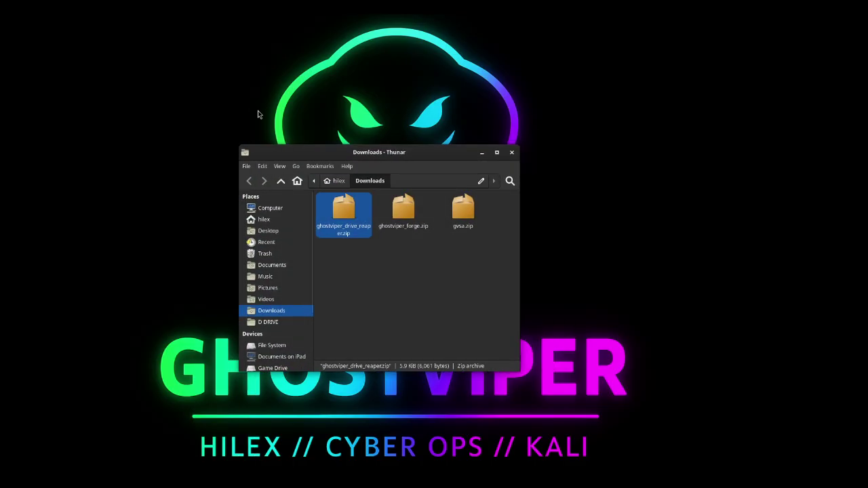
pyautogui.moveTo(331, 156); pyautogui.dragTo(245, 148)
# Step: Move the three GhostViper zips from Downloads onto the desktop's upper left
pyautogui.moveTo(257, 249); pyautogui.dragTo(420, 200)
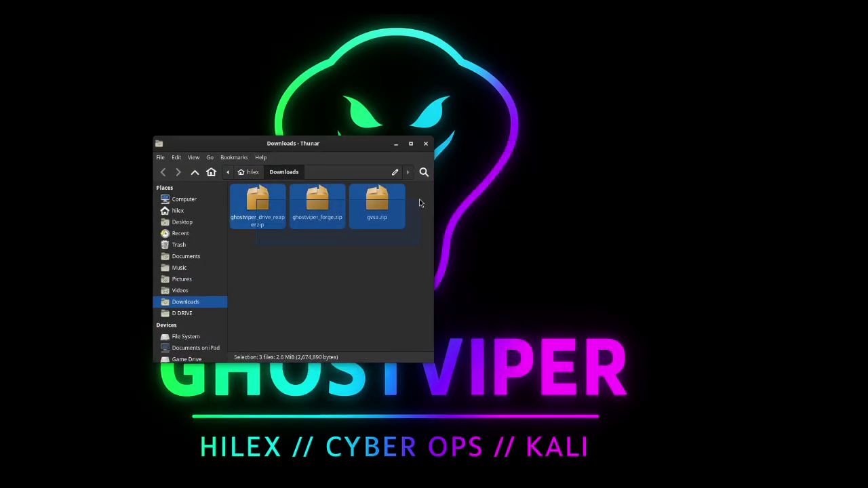
pyautogui.moveTo(268, 203); pyautogui.dragTo(542, 173)
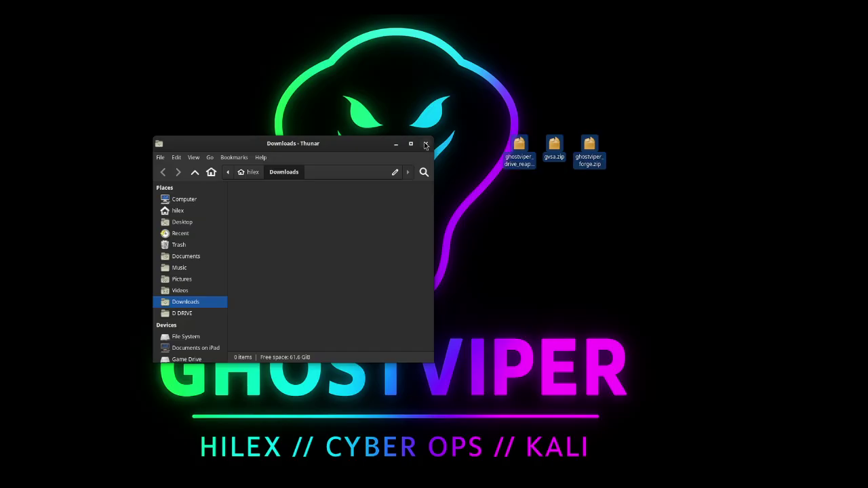
pyautogui.click(426, 144)
pyautogui.moveTo(474, 113); pyautogui.dragTo(617, 199)
pyautogui.moveTo(519, 148); pyautogui.dragTo(170, 110)
pyautogui.click(190, 161)
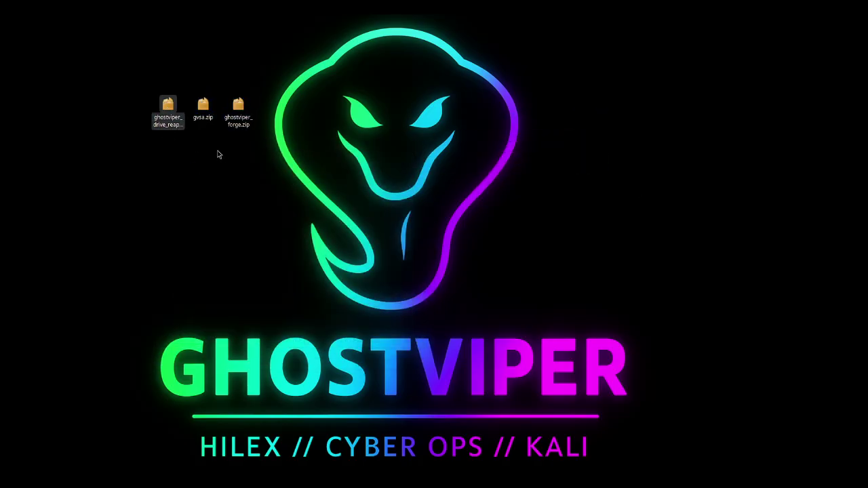
# Step: Extract gvsa.zip here on the desktop into a gvsa folder
pyautogui.rightClick(206, 105)
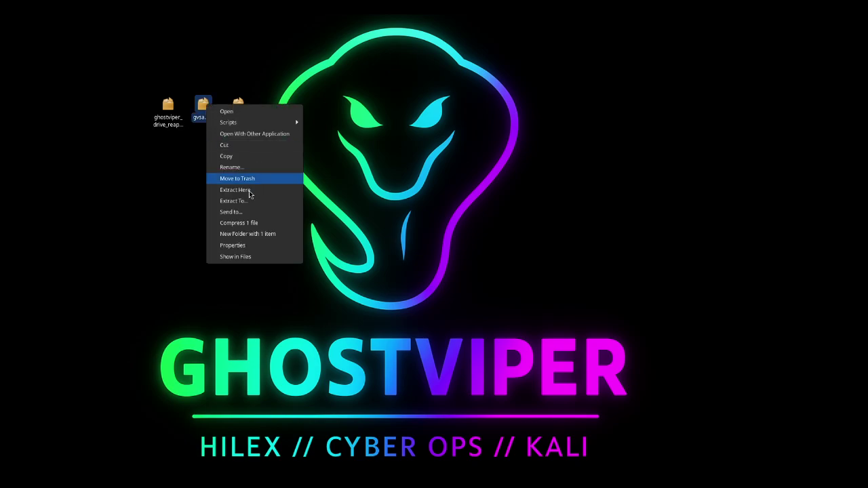
pyautogui.click(250, 190)
pyautogui.click(412, 266)
pyautogui.click(239, 107)
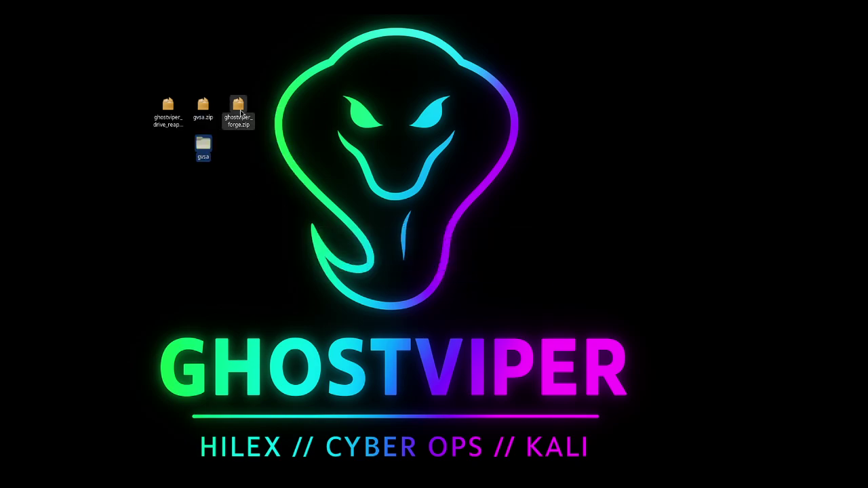